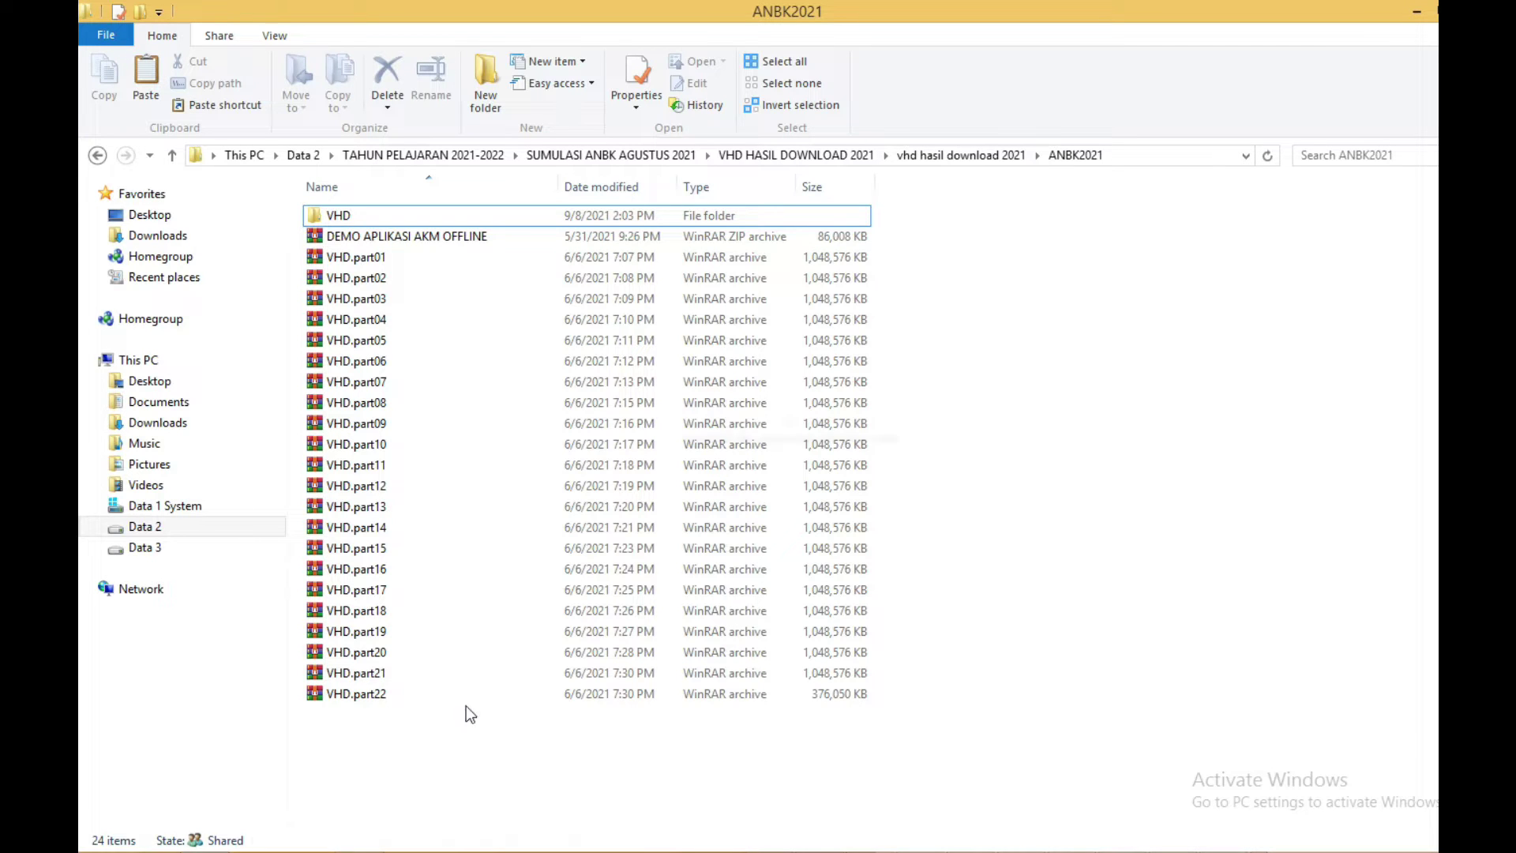
# Extract the split archives VHD.part01 through VHD.part22 into the VHD folder inside ANBK2021, keeping the default extraction options.
pyautogui.moveTo(355, 726); pyautogui.dragTo(411, 251)
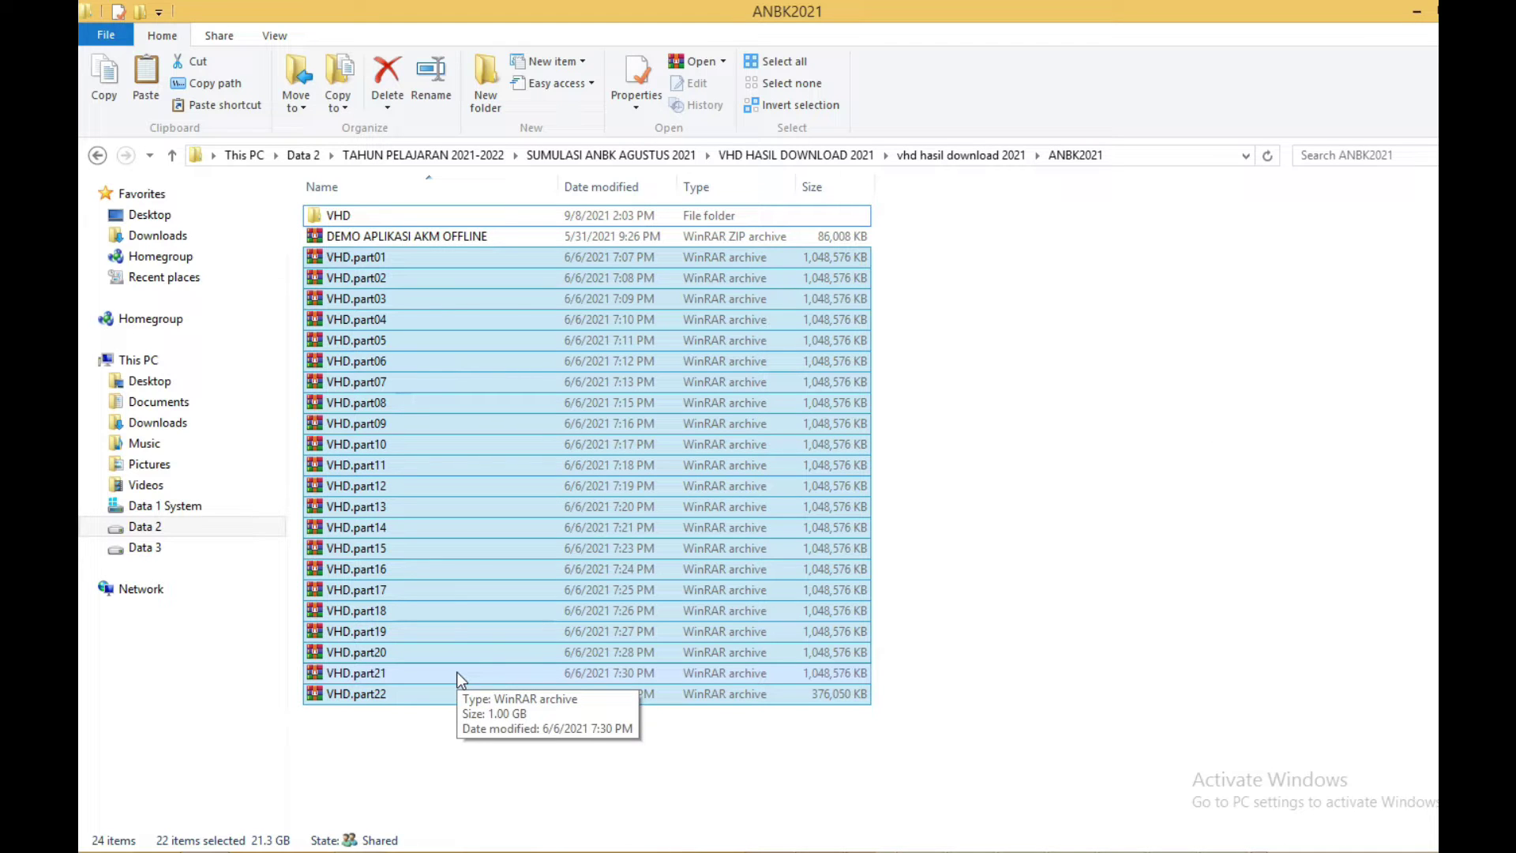
pyautogui.click(390, 278)
pyautogui.rightClick(390, 278)
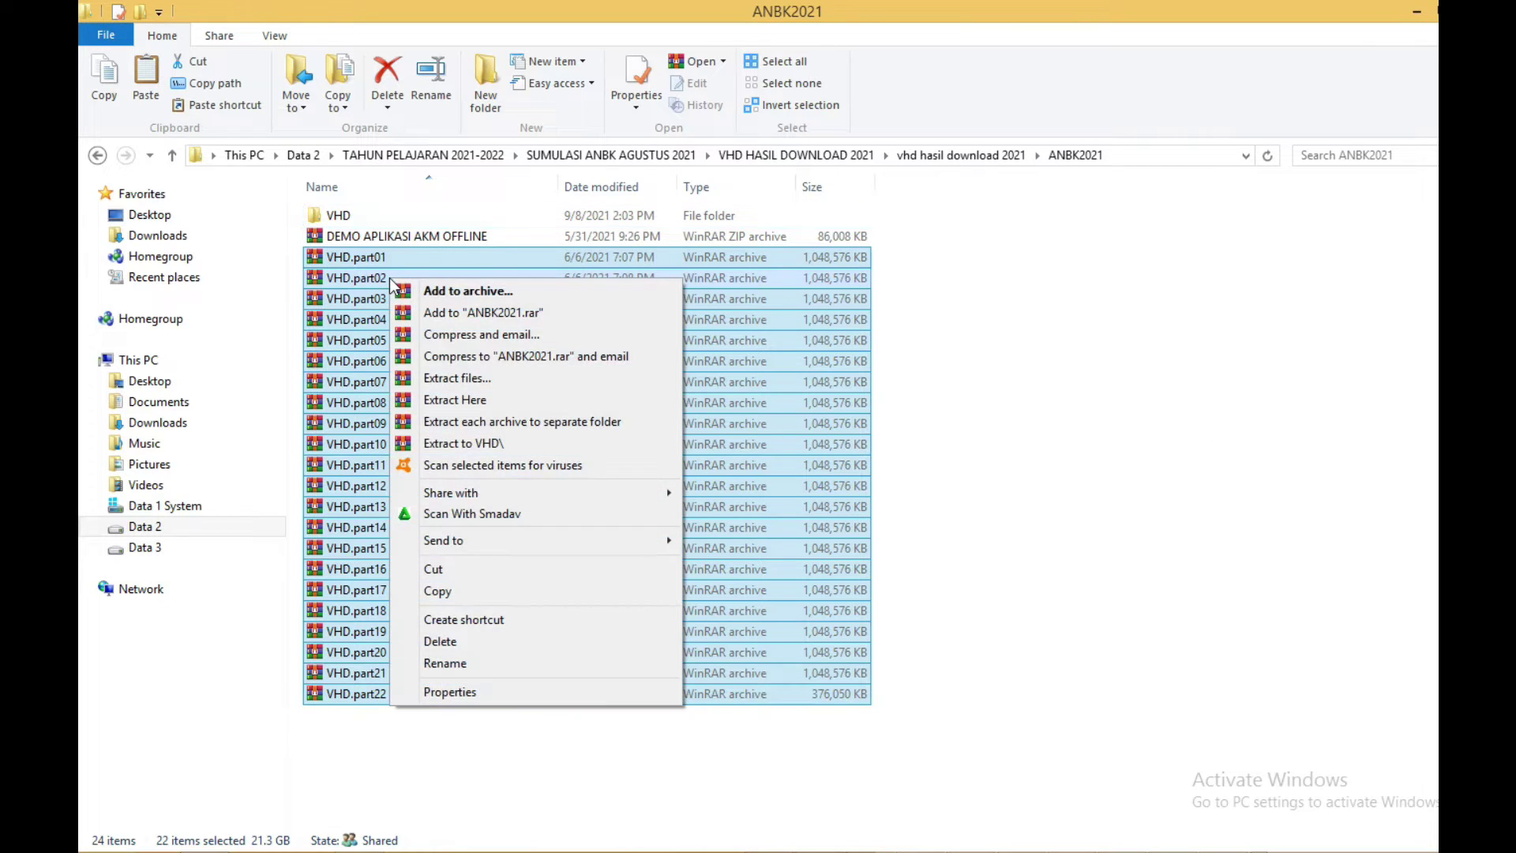
pyautogui.click(466, 379)
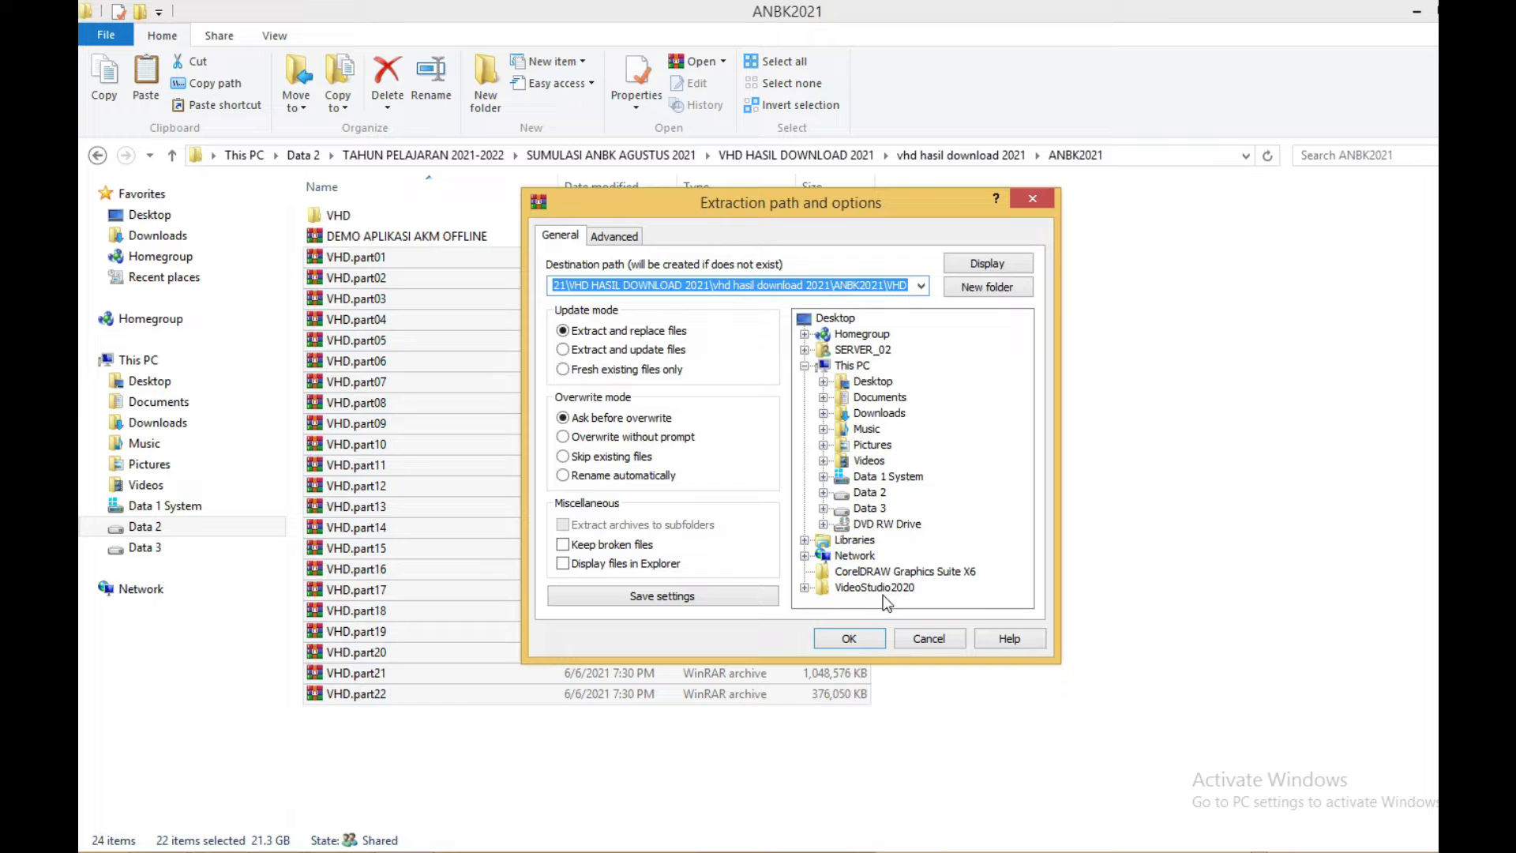
pyautogui.click(856, 645)
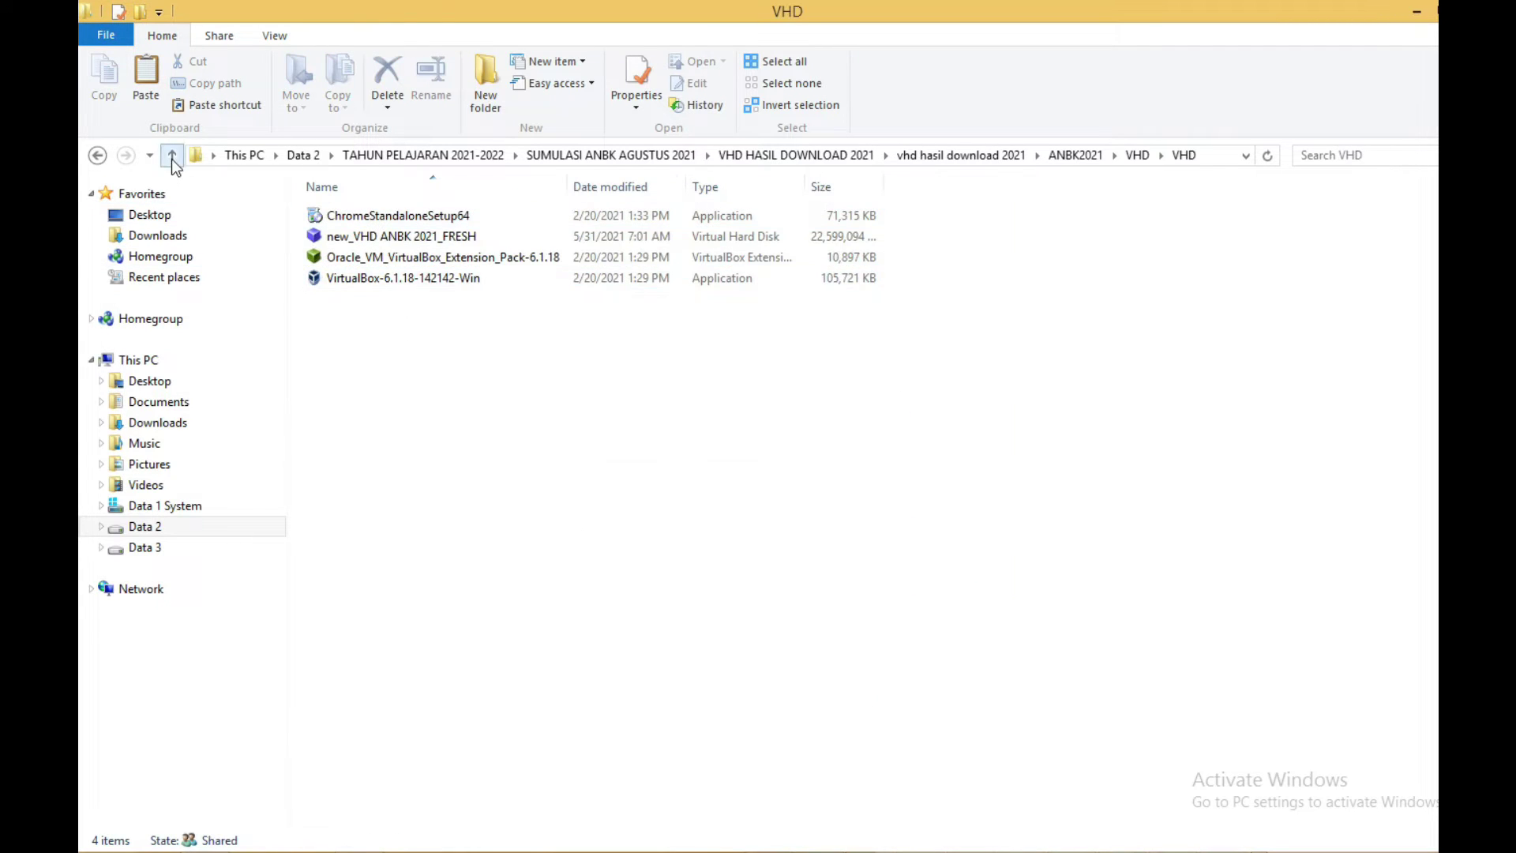
# Copy the virtual hard disk file new_VHD ANBK 2021_FRESH from the inner VHD folder and return to the parent folder.
pyautogui.click(172, 157)
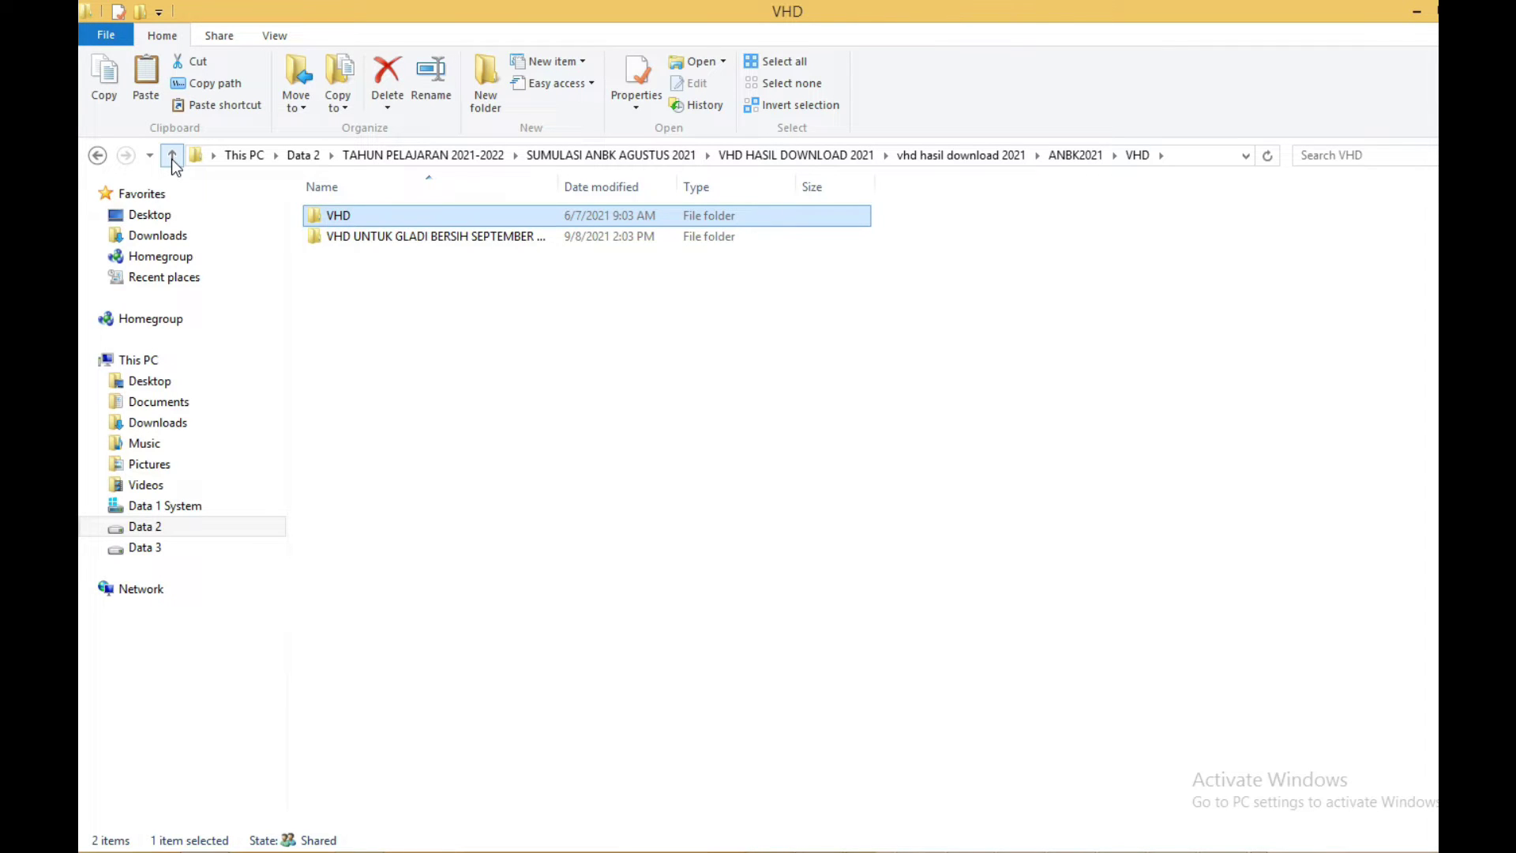
pyautogui.doubleClick(341, 217)
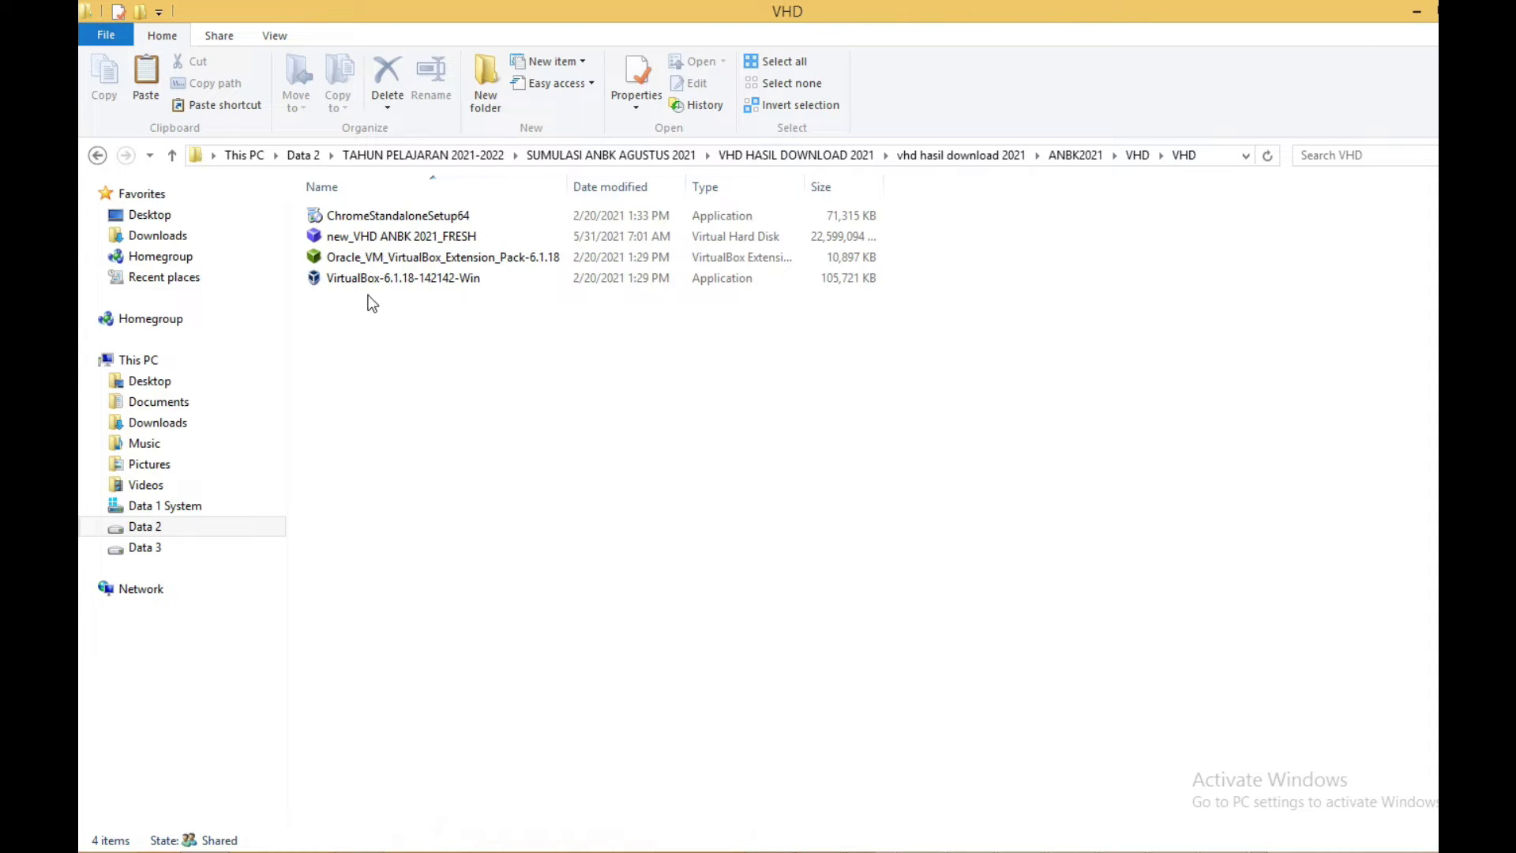
pyautogui.click(365, 244)
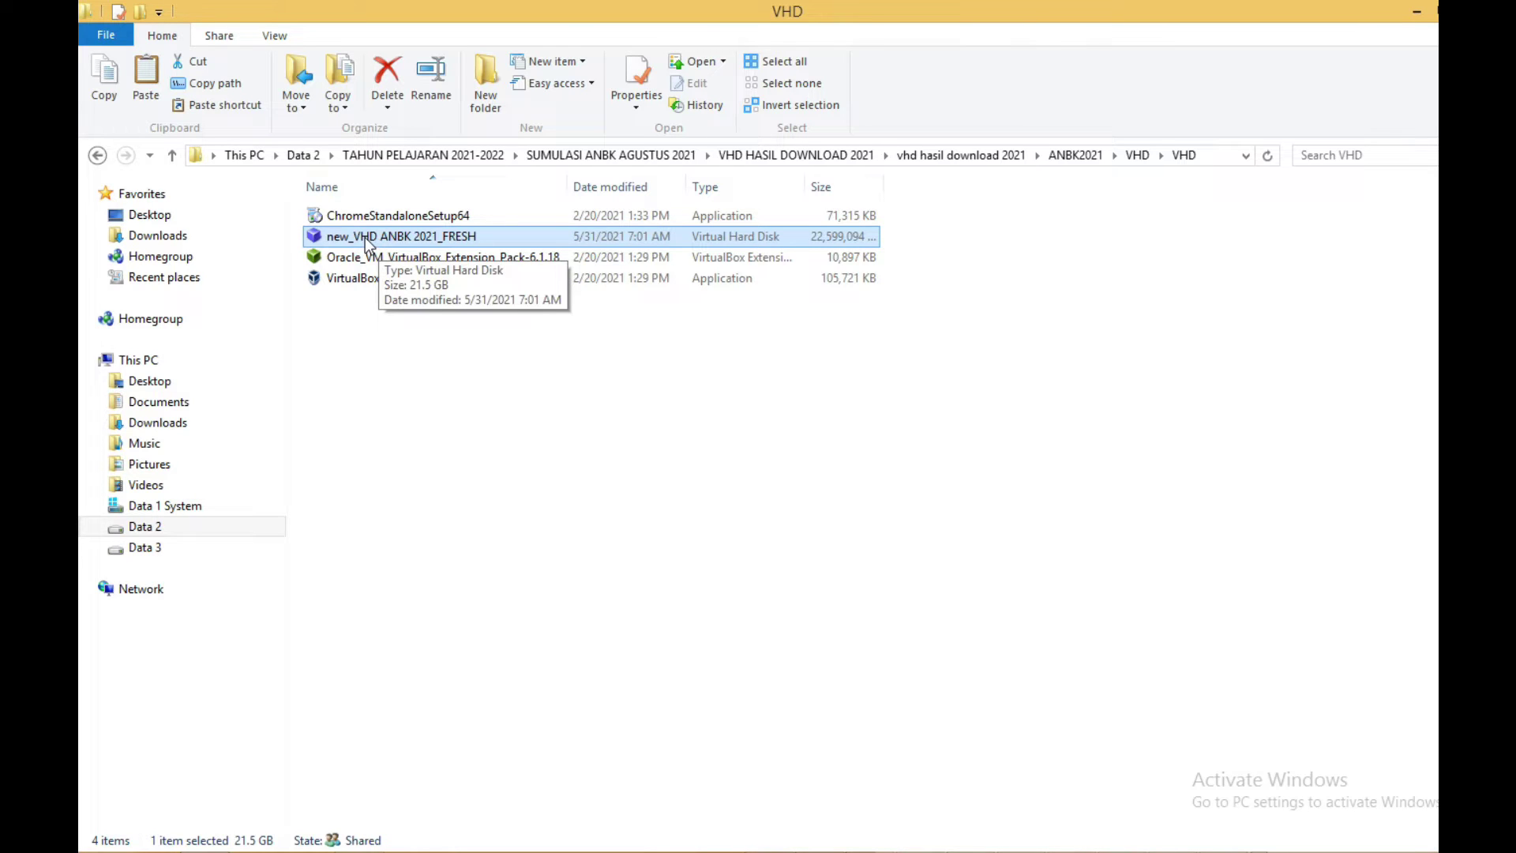
pyautogui.rightClick(368, 240)
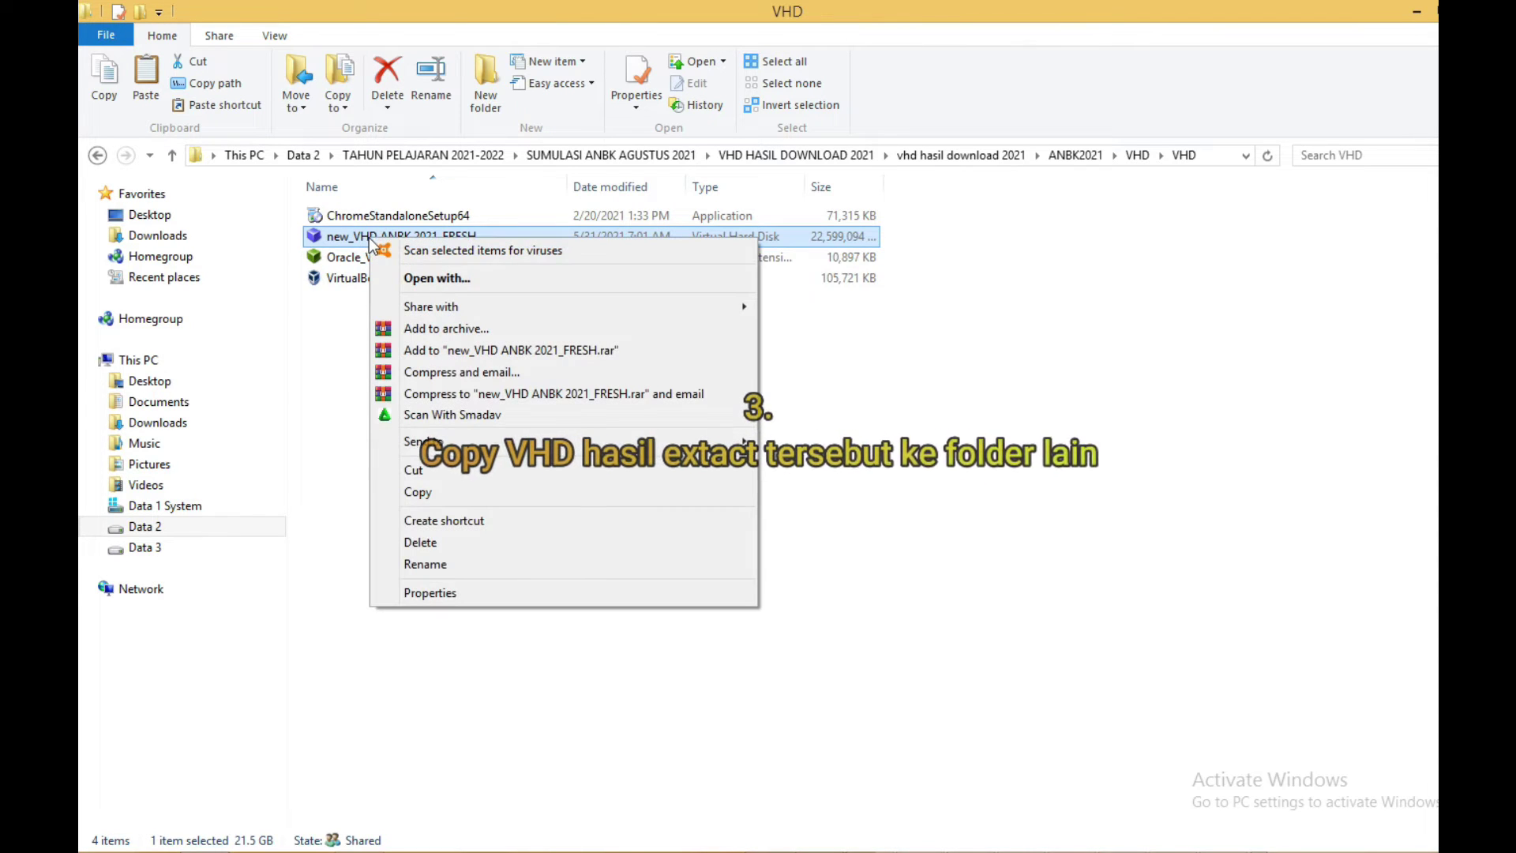
pyautogui.click(419, 492)
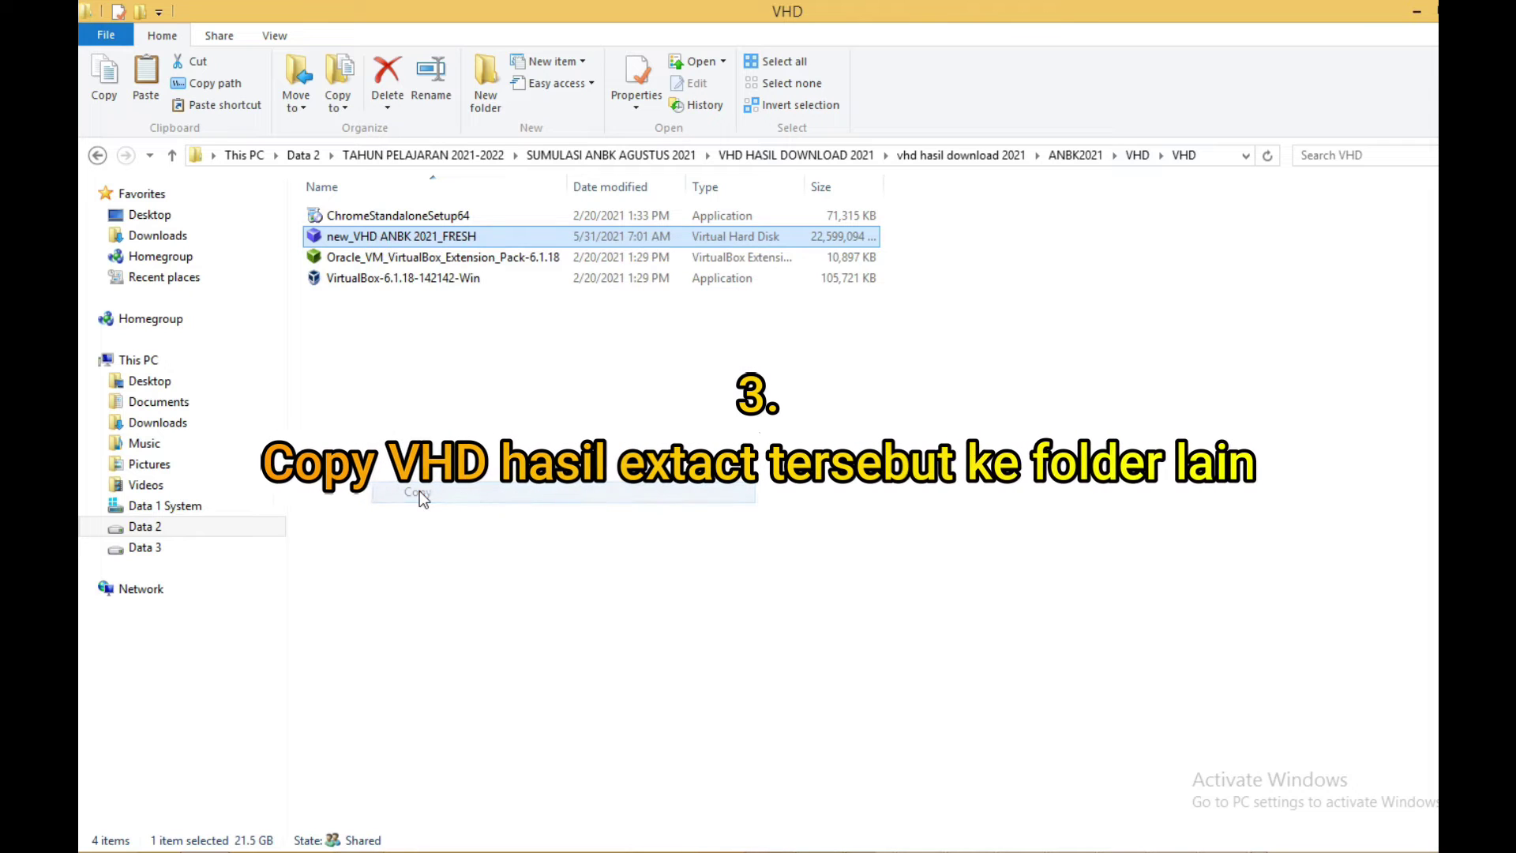
pyautogui.click(172, 156)
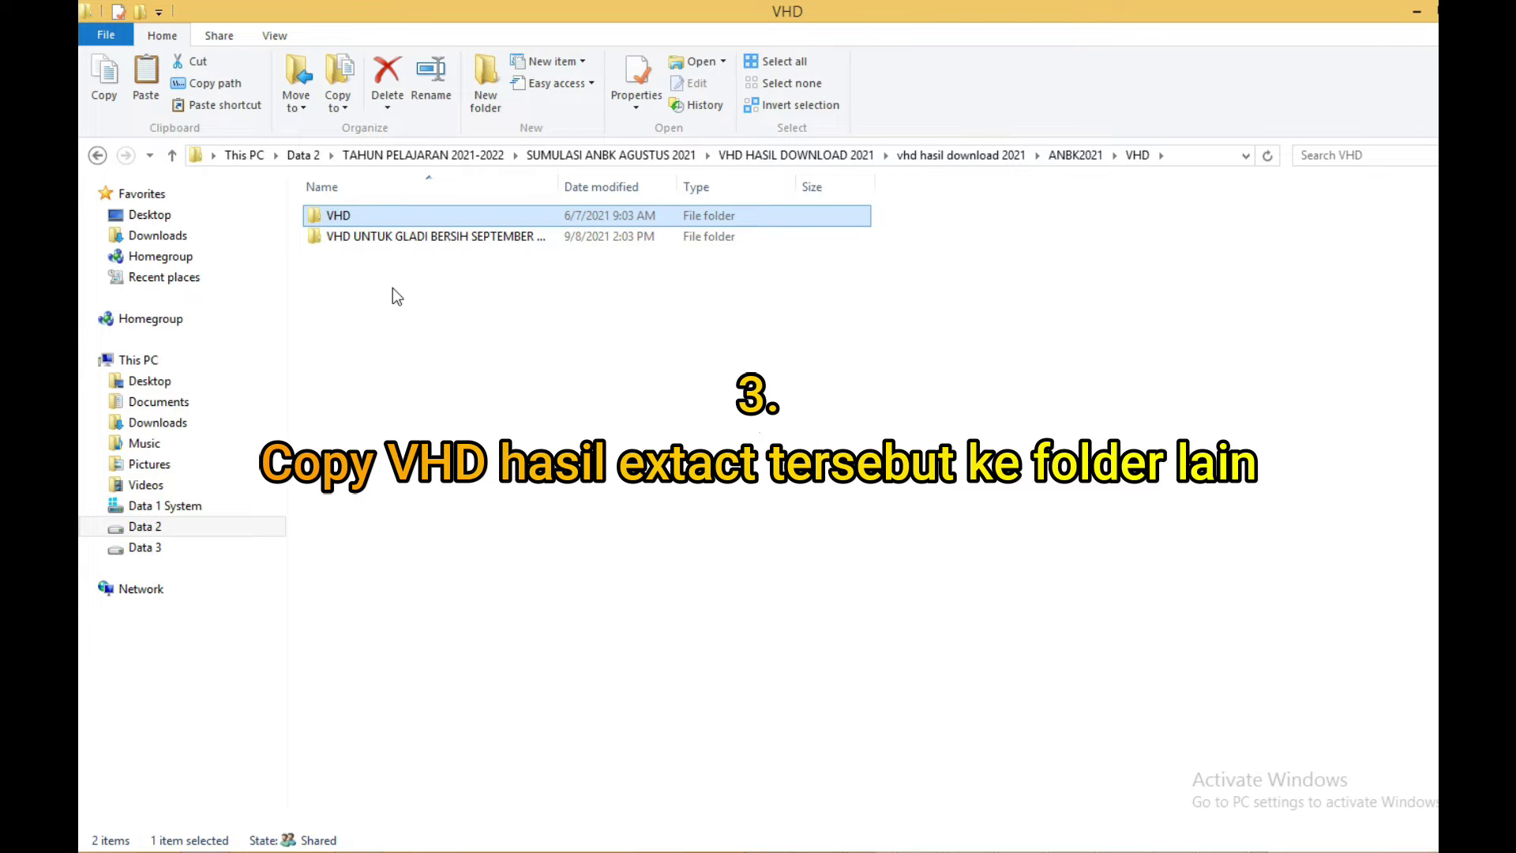
# Run the VirtualBox-6.1.18-142142-Win installer from the inner VHD folder as administrator.
pyautogui.doubleClick(340, 215)
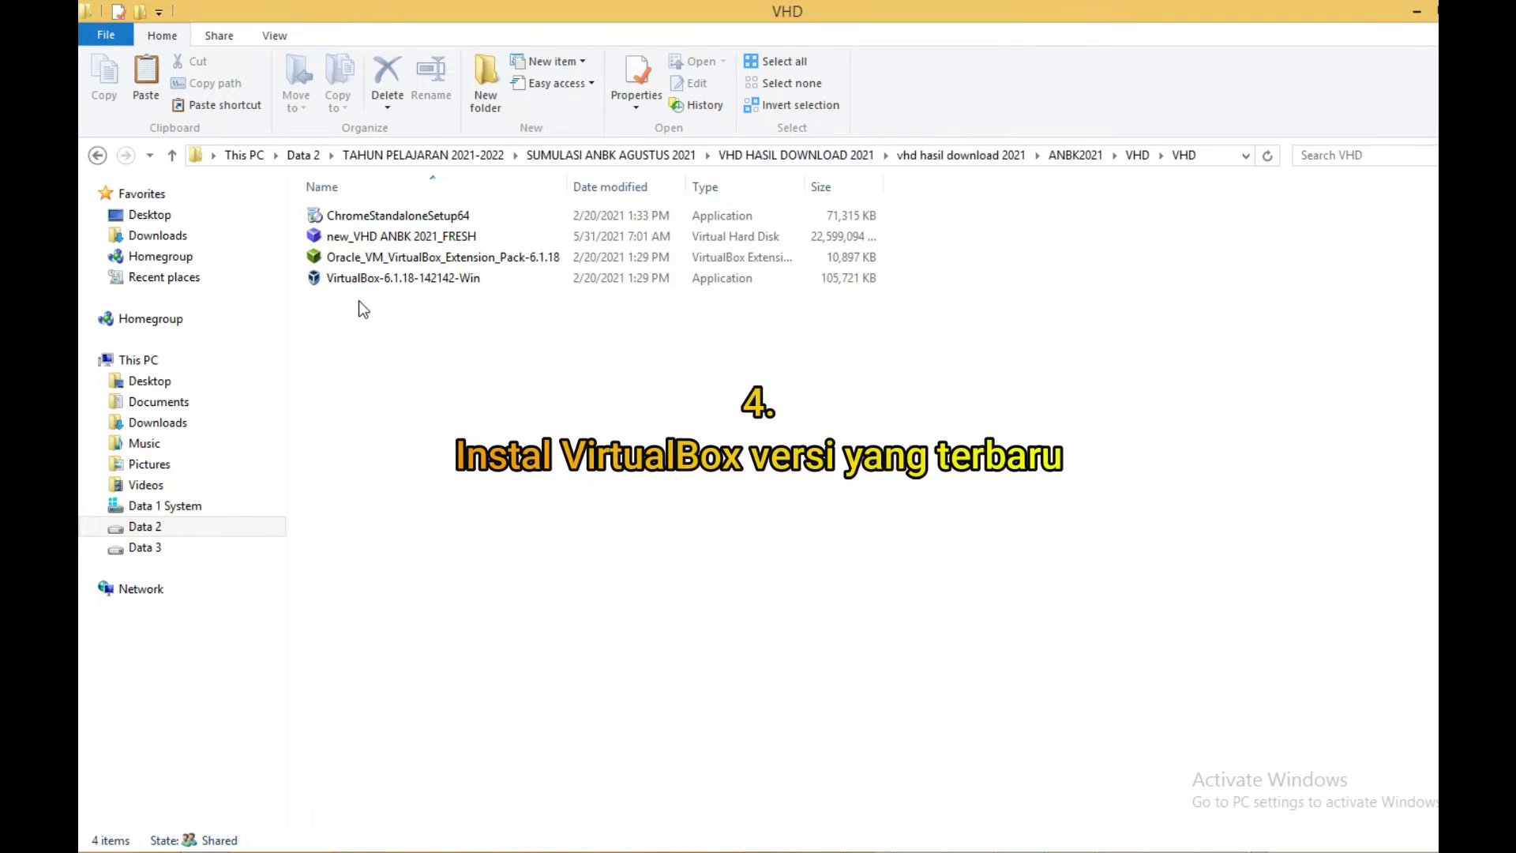
pyautogui.click(343, 284)
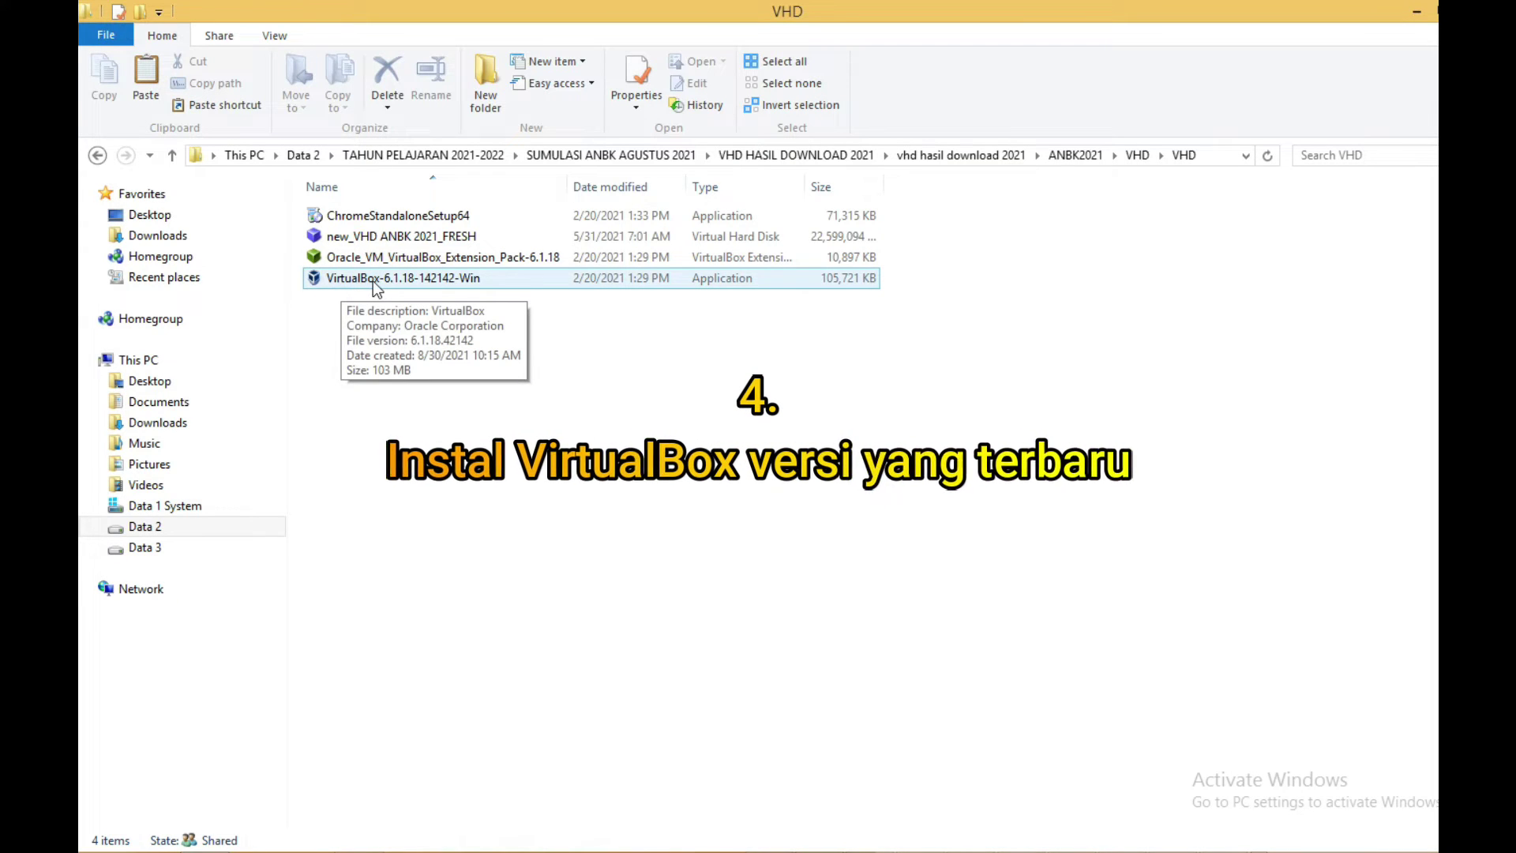
pyautogui.rightClick(366, 279)
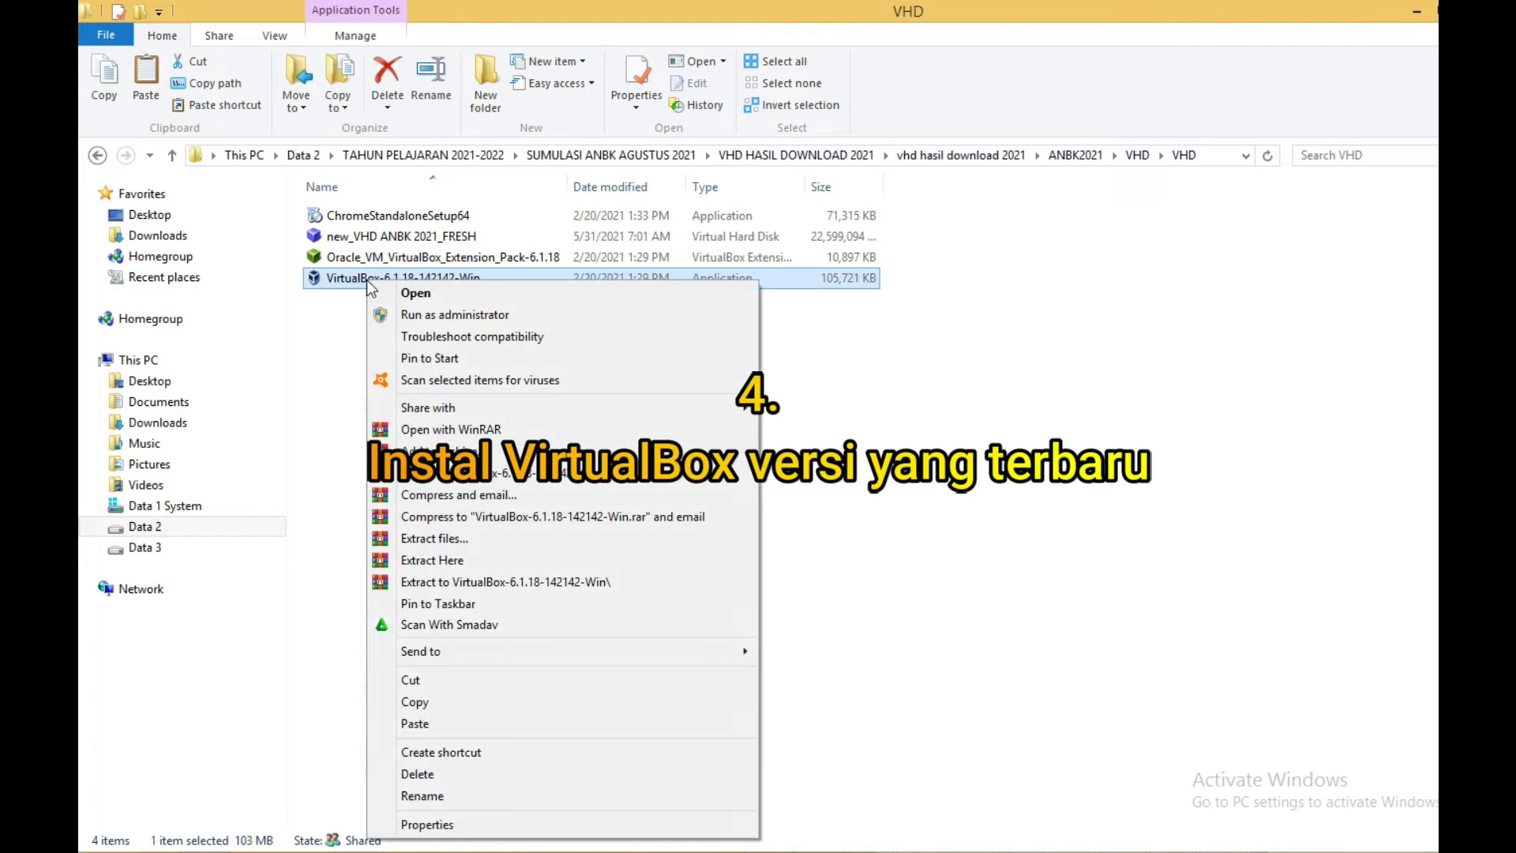
pyautogui.click(415, 316)
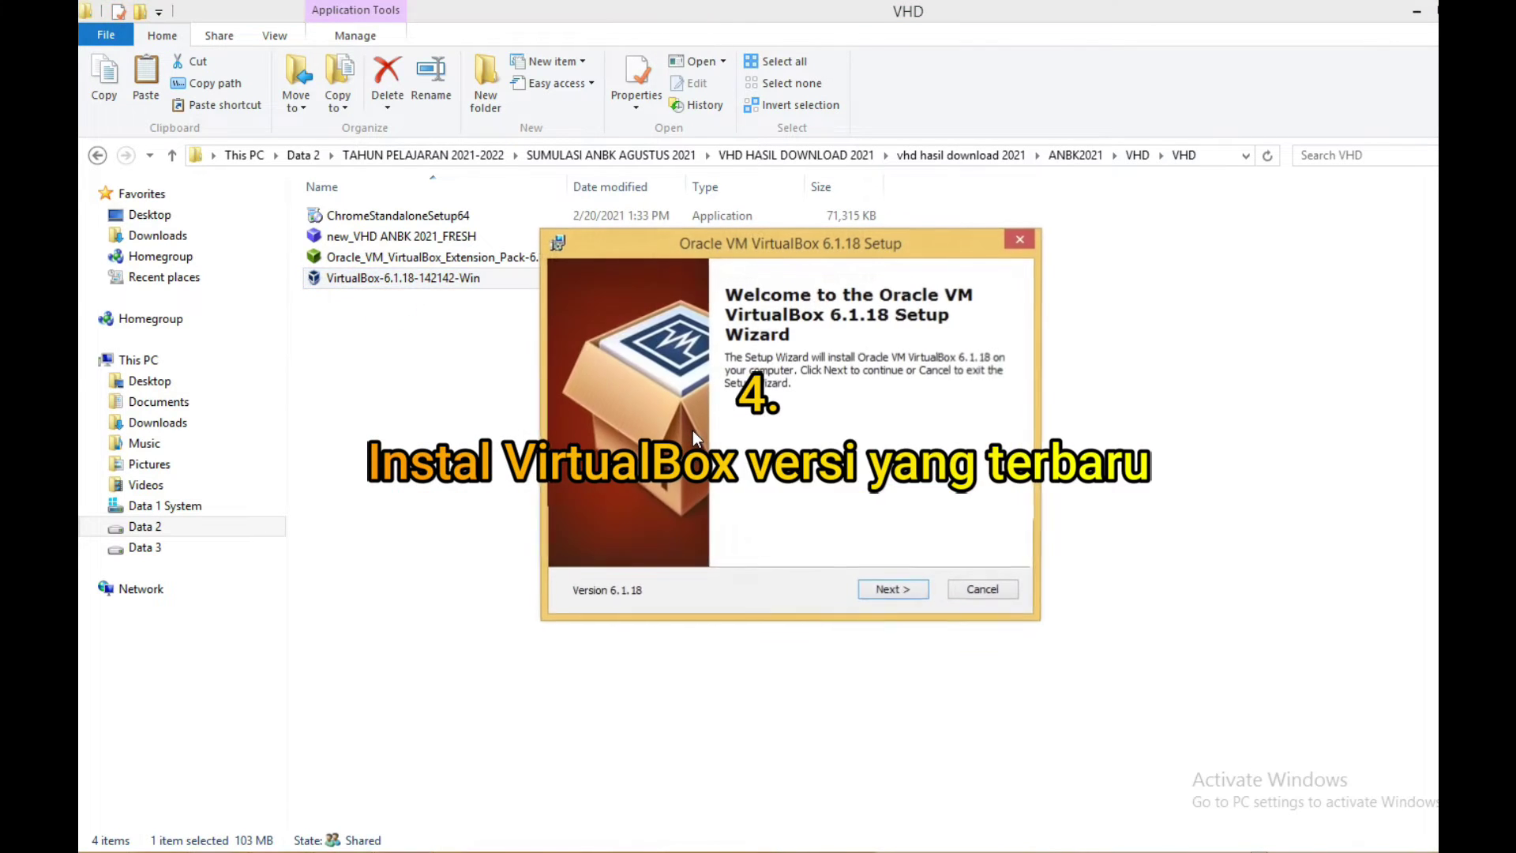
# Start installing VirtualBox 6.1.18 with the default features and shortcuts, accepting the temporary network disconnection.
pyautogui.click(896, 592)
pyautogui.click(896, 593)
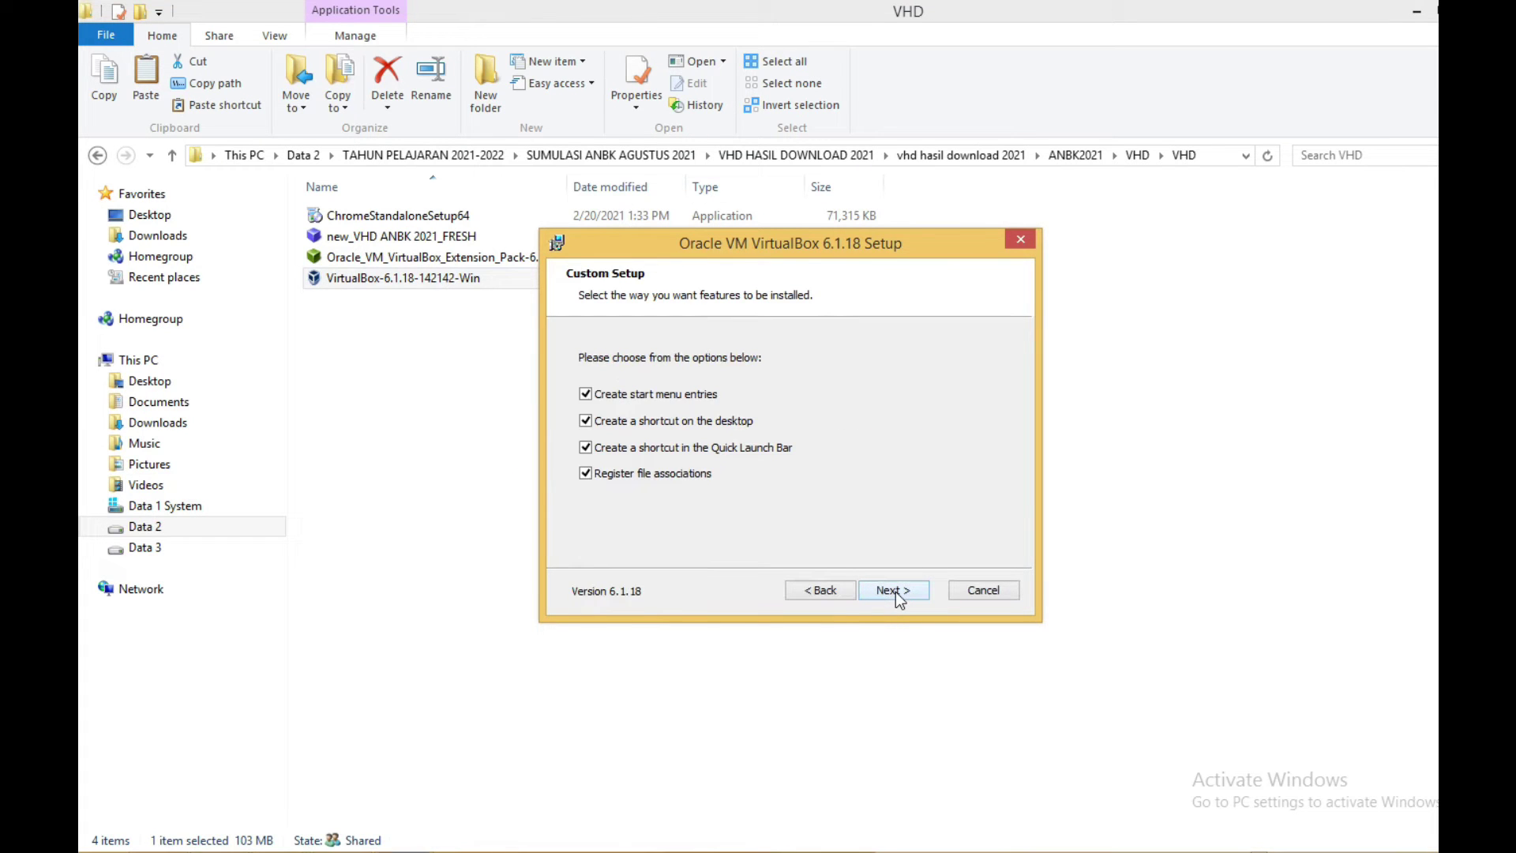
pyautogui.click(903, 591)
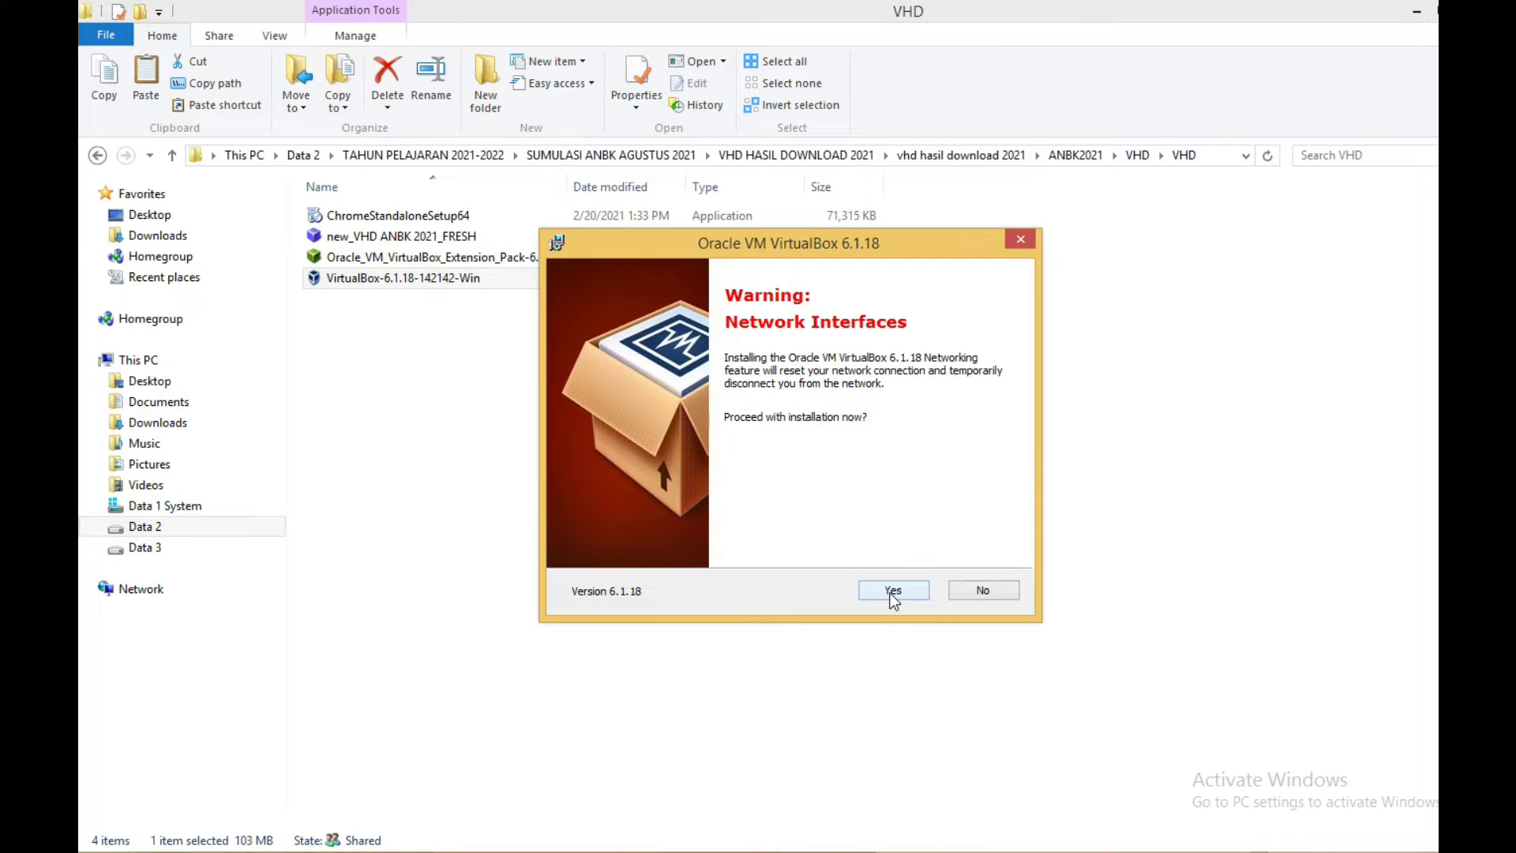
pyautogui.click(891, 593)
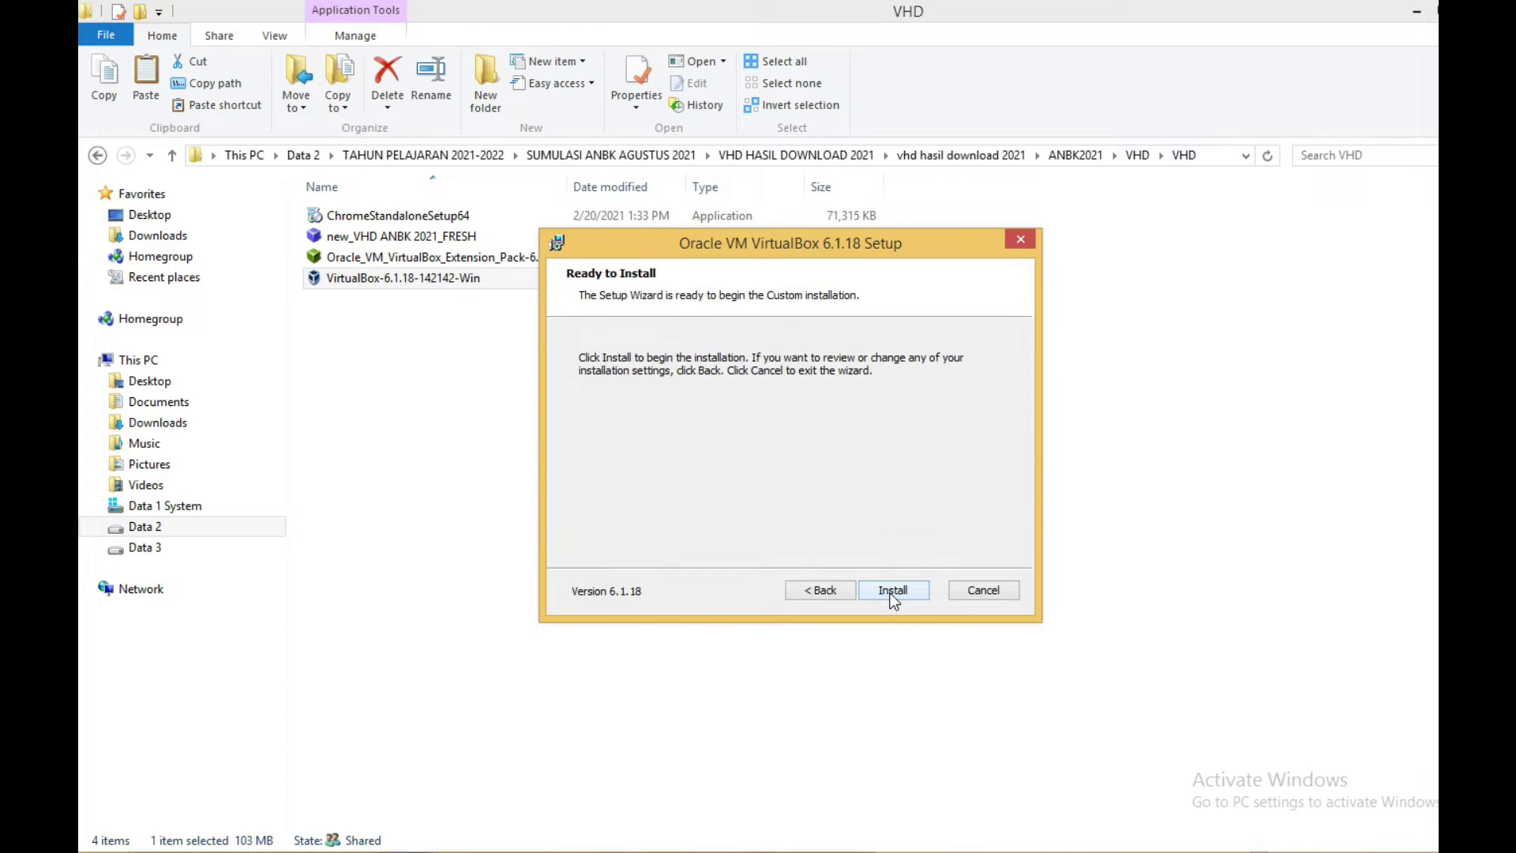
pyautogui.click(897, 591)
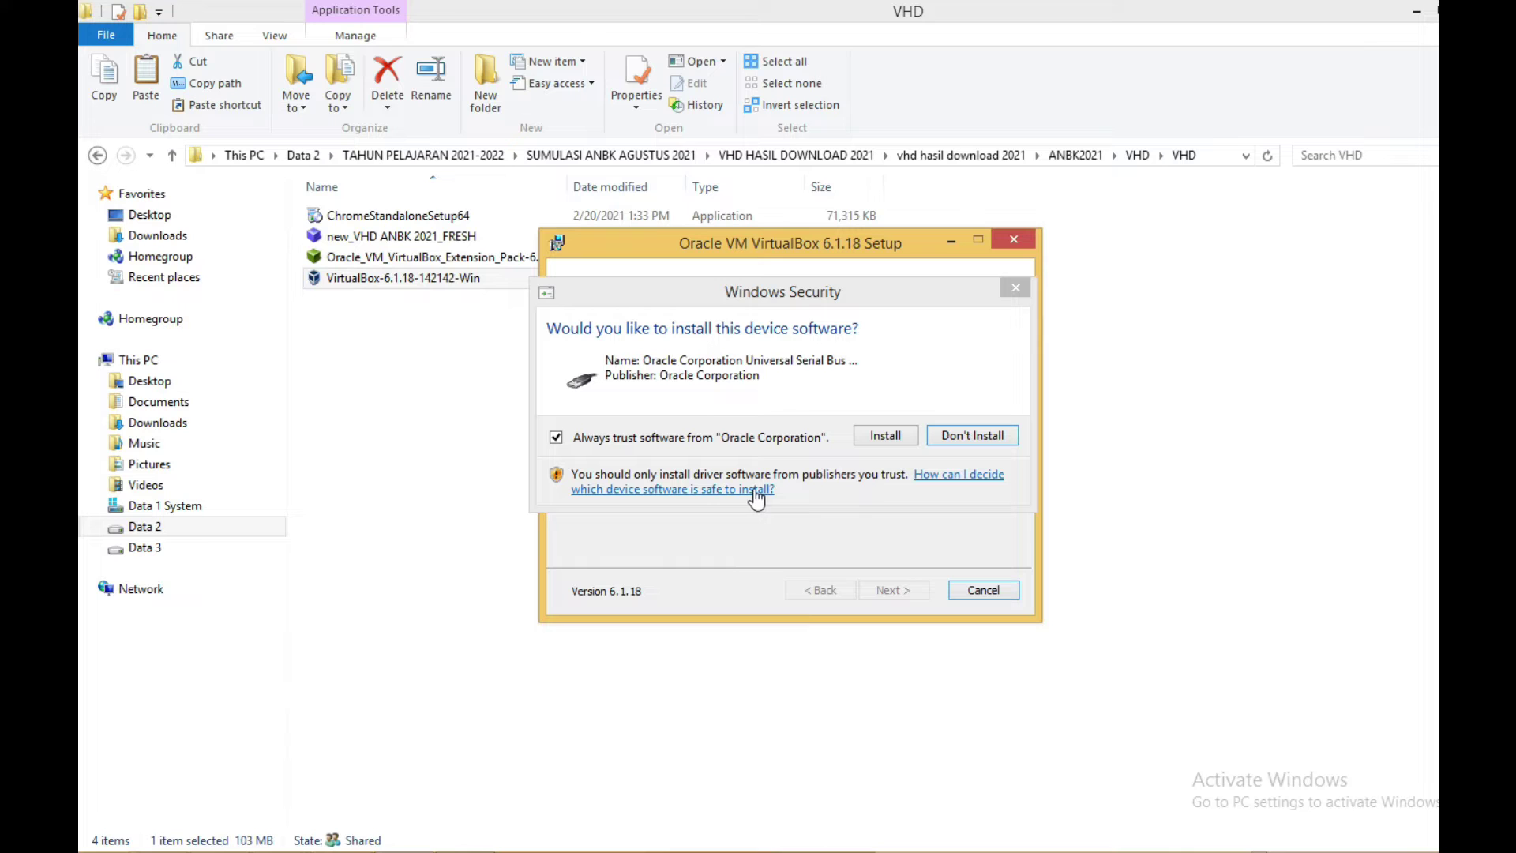
# Allow the Oracle Corporation device software and finish the setup with VirtualBox set to start, declining the immediate system restart.
pyautogui.click(878, 436)
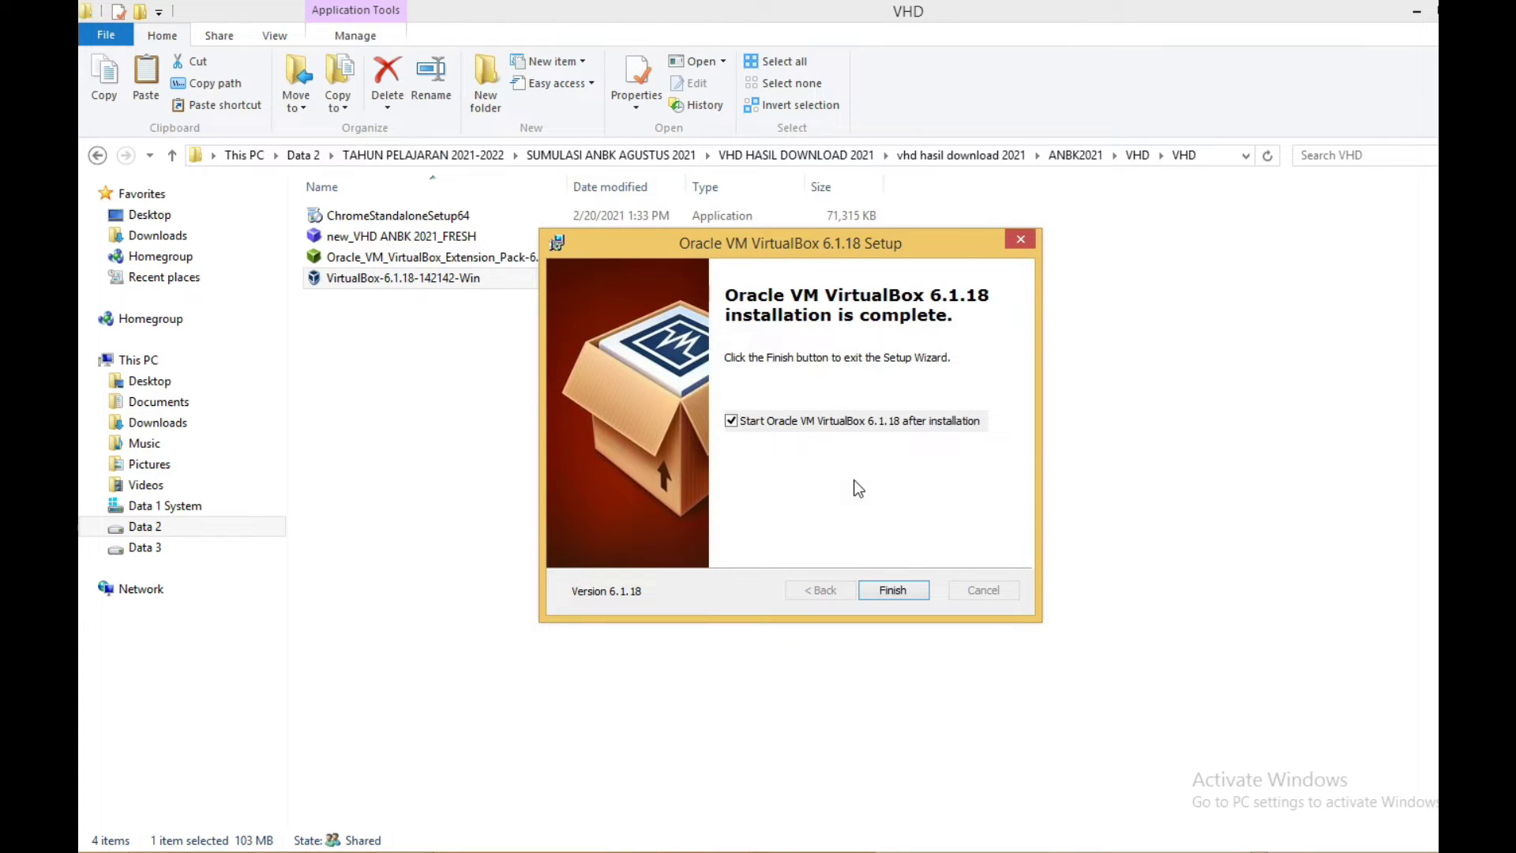
pyautogui.click(898, 591)
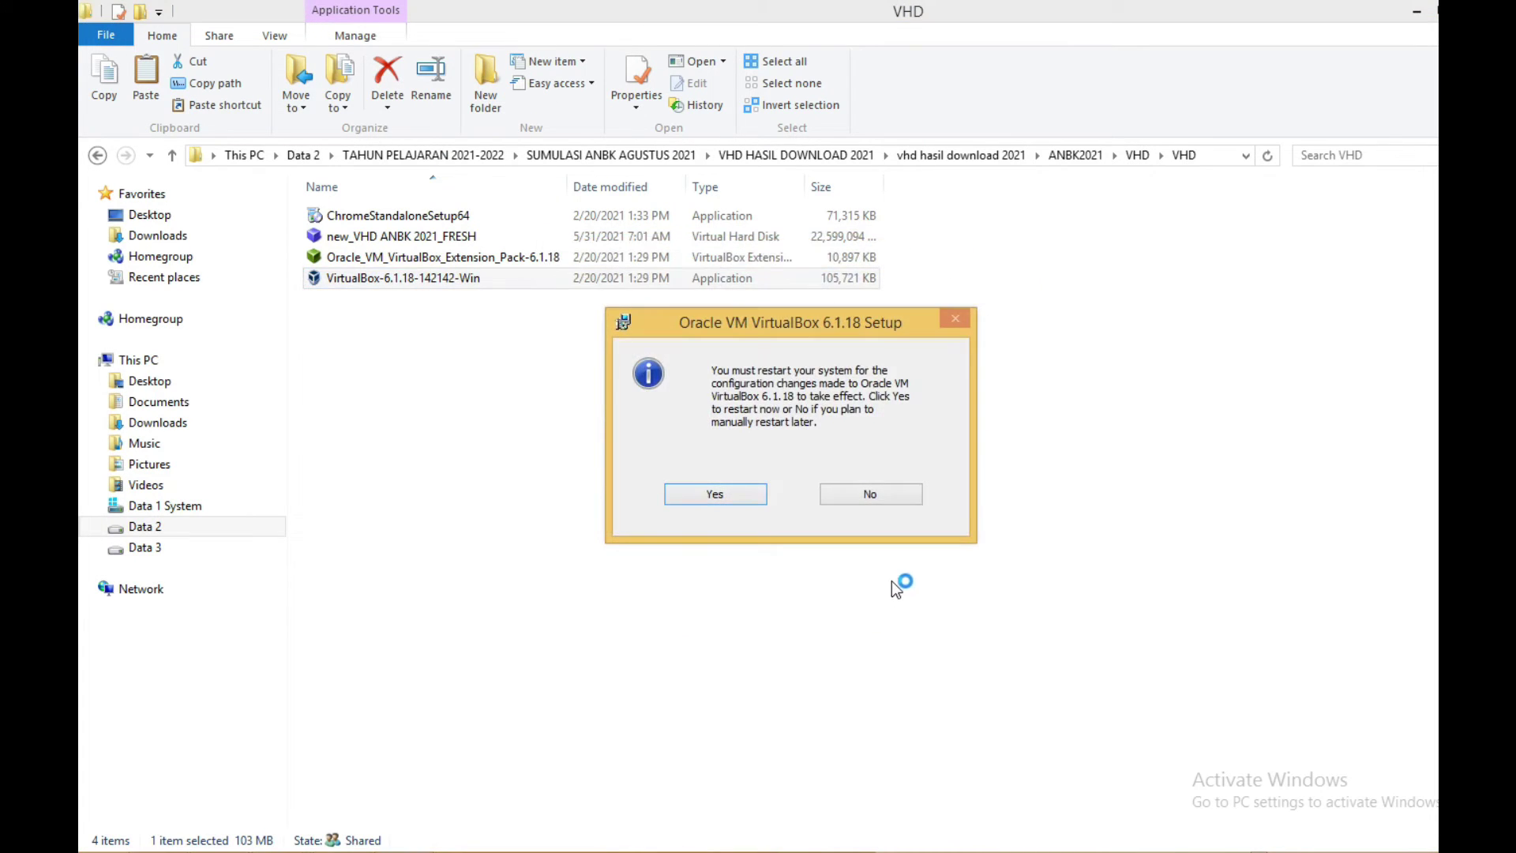
pyautogui.click(883, 496)
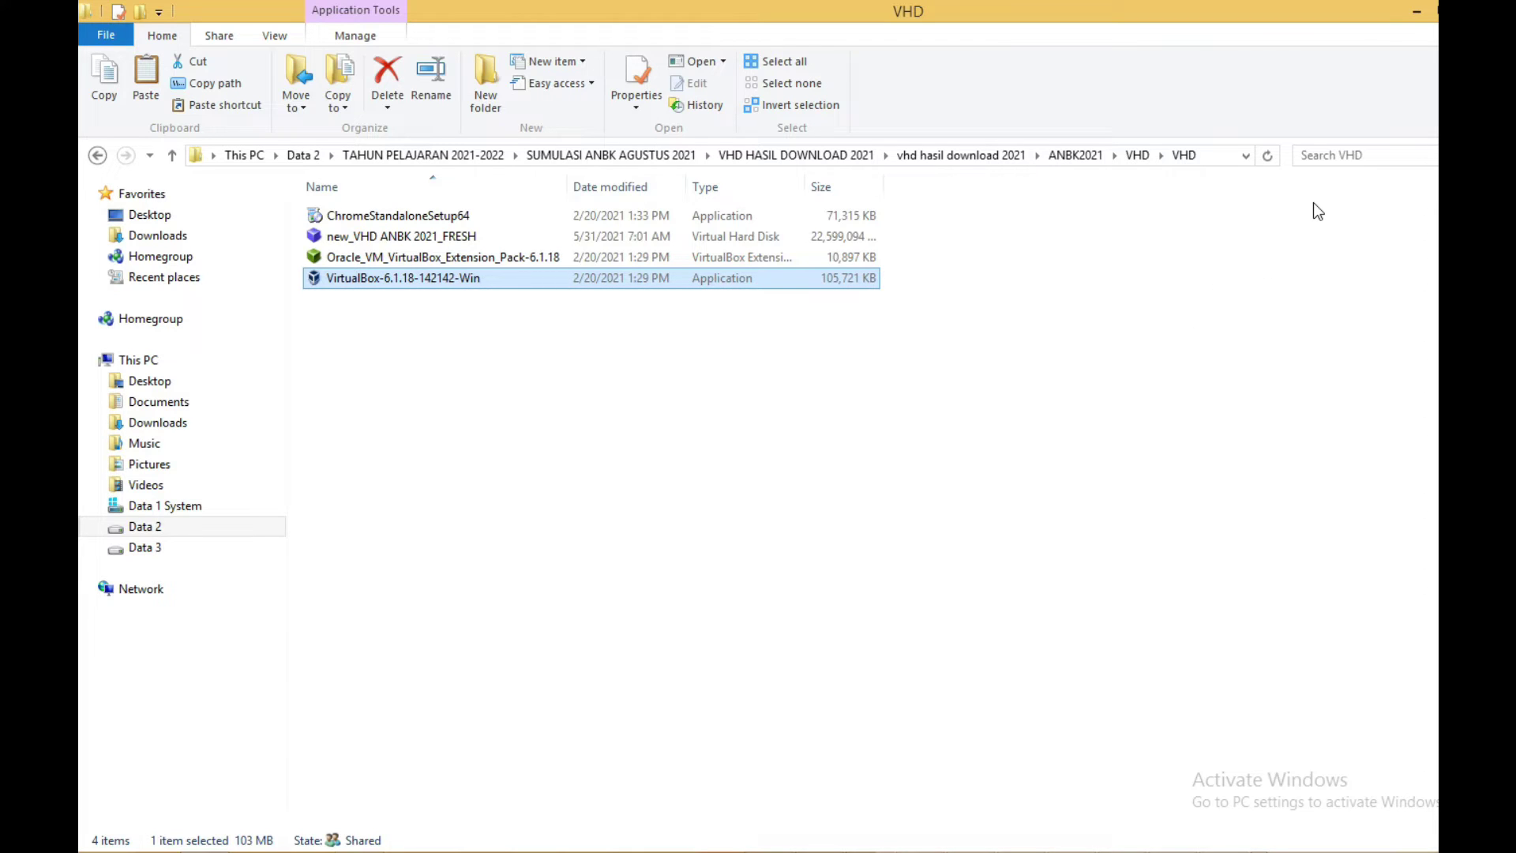
# Switch to a maximized Oracle VM VirtualBox Manager and check the installed version in its About information.
pyautogui.click(1418, 13)
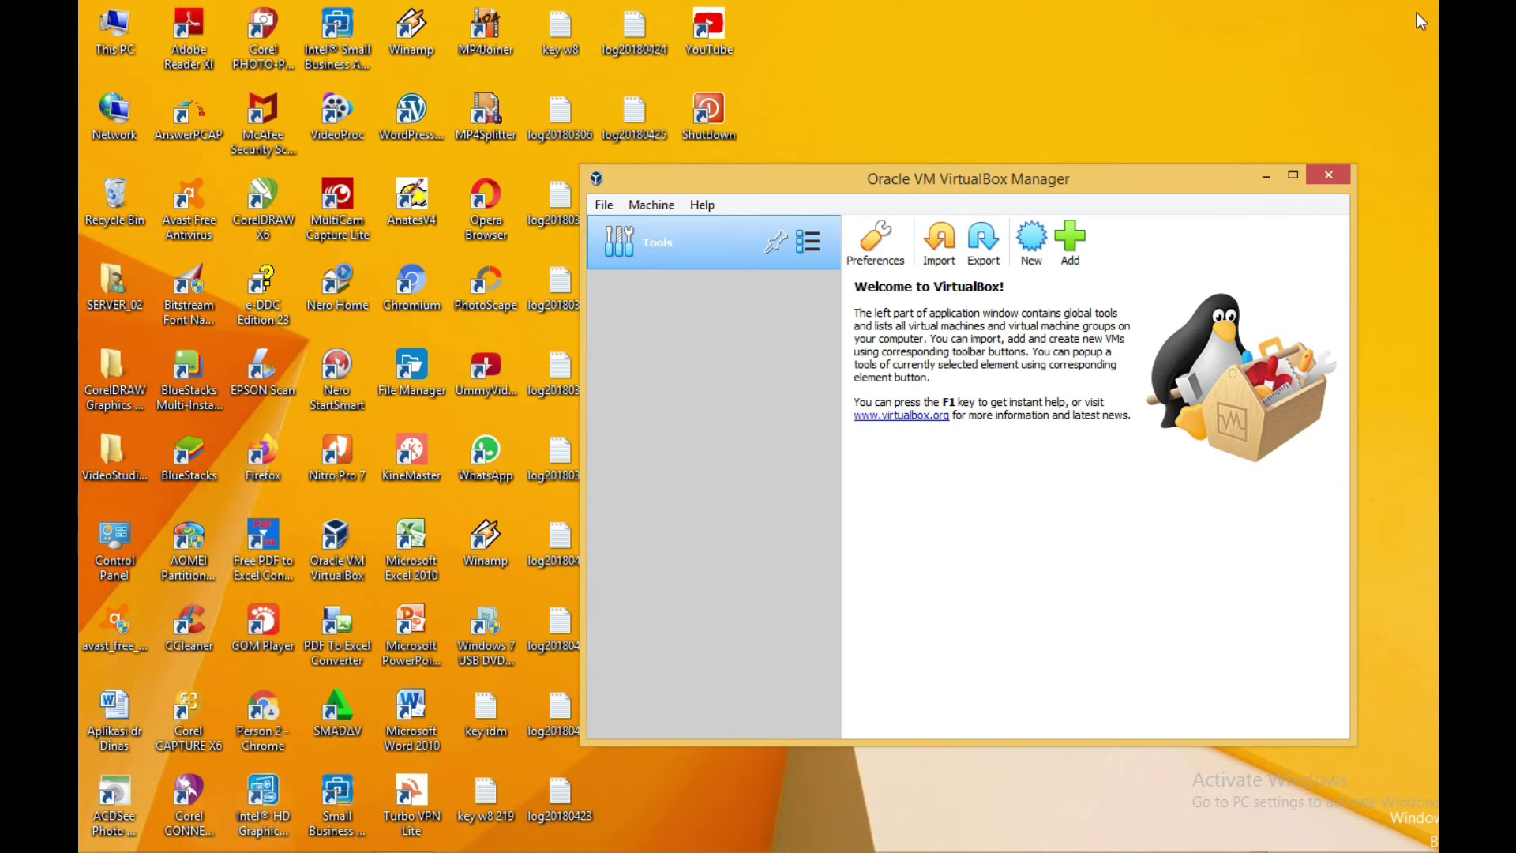
pyautogui.click(1294, 177)
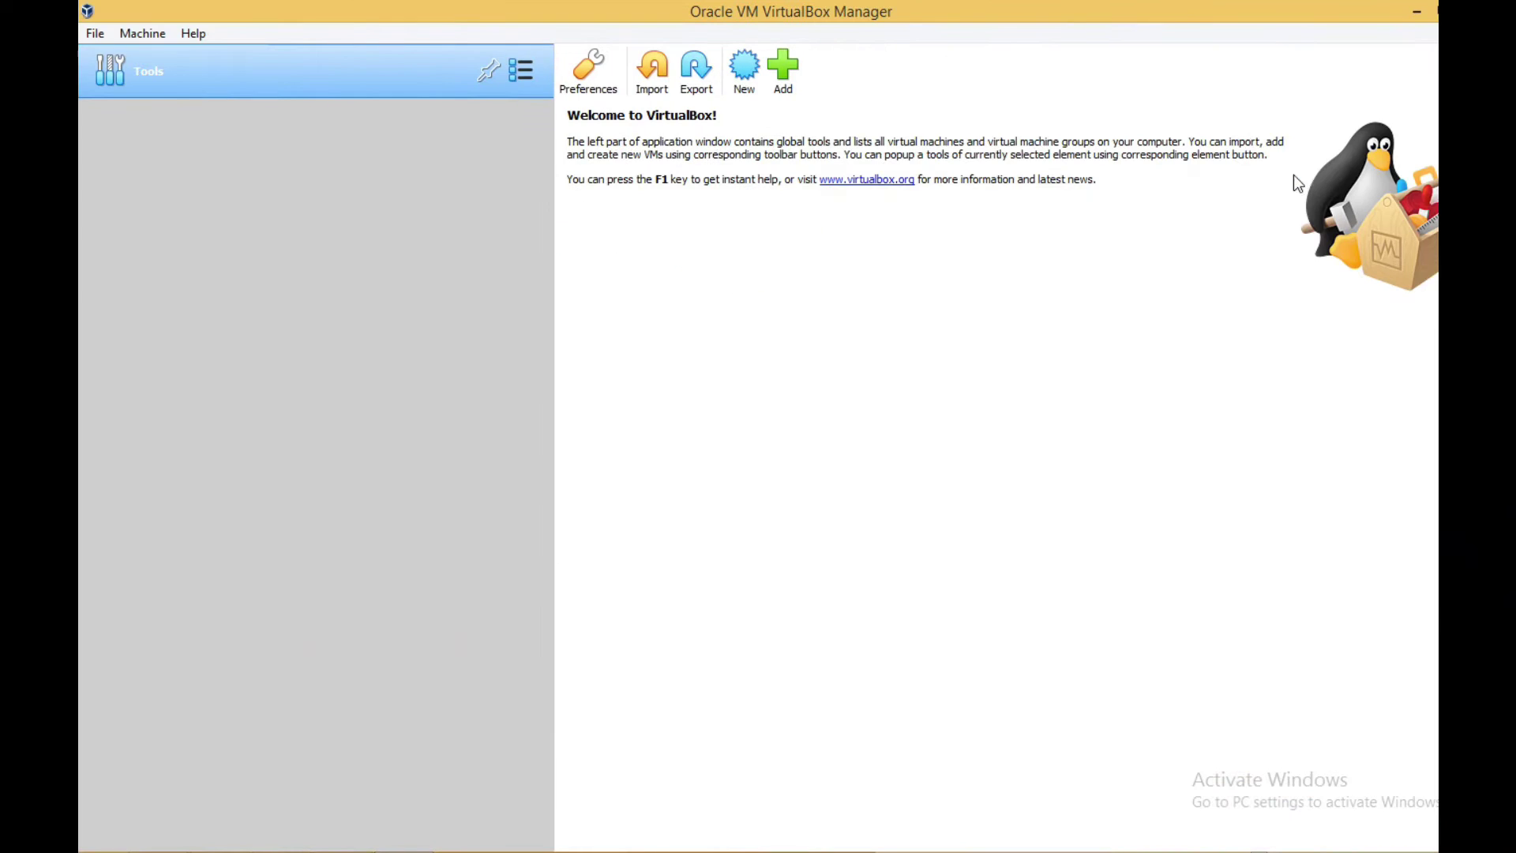
pyautogui.click(193, 34)
pyautogui.click(245, 174)
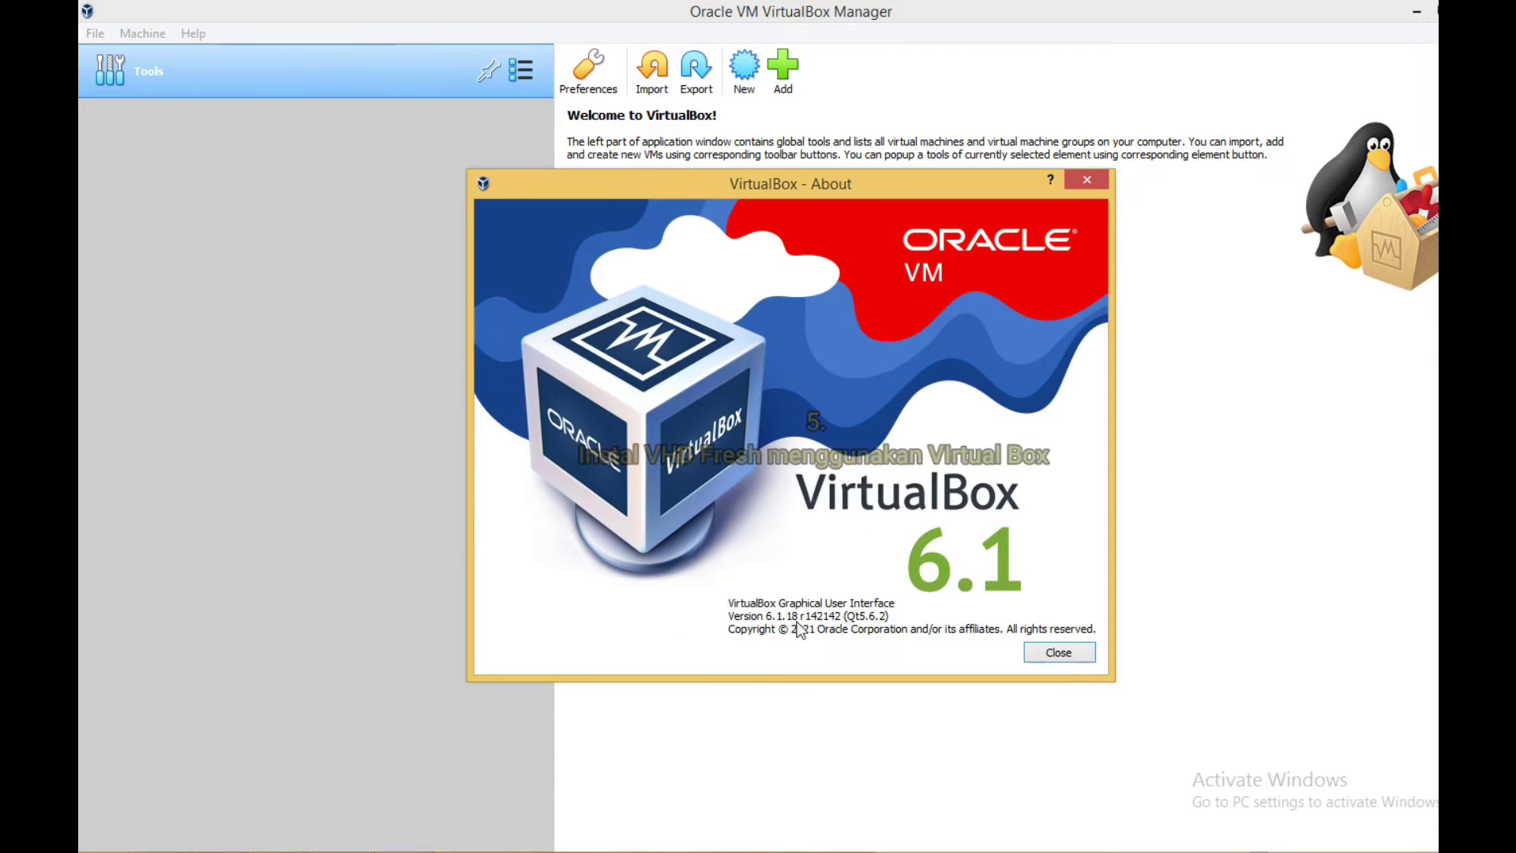
pyautogui.click(1058, 654)
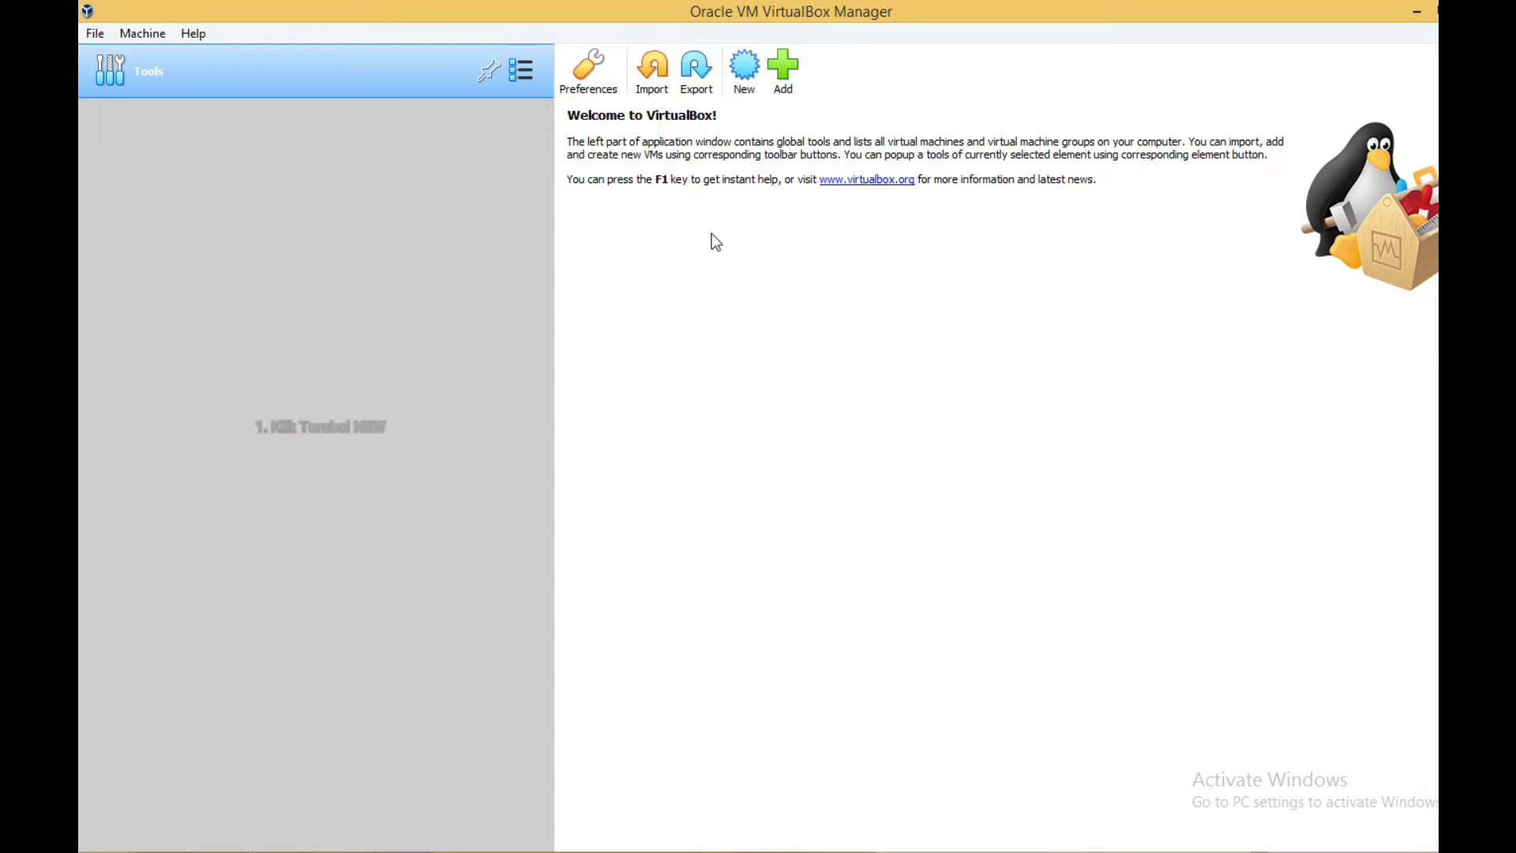
# Begin creating a virtual machine named Server01 with type Microsoft Windows and version Windows 2012 (64-bit), and continue to memory size.
pyautogui.click(745, 74)
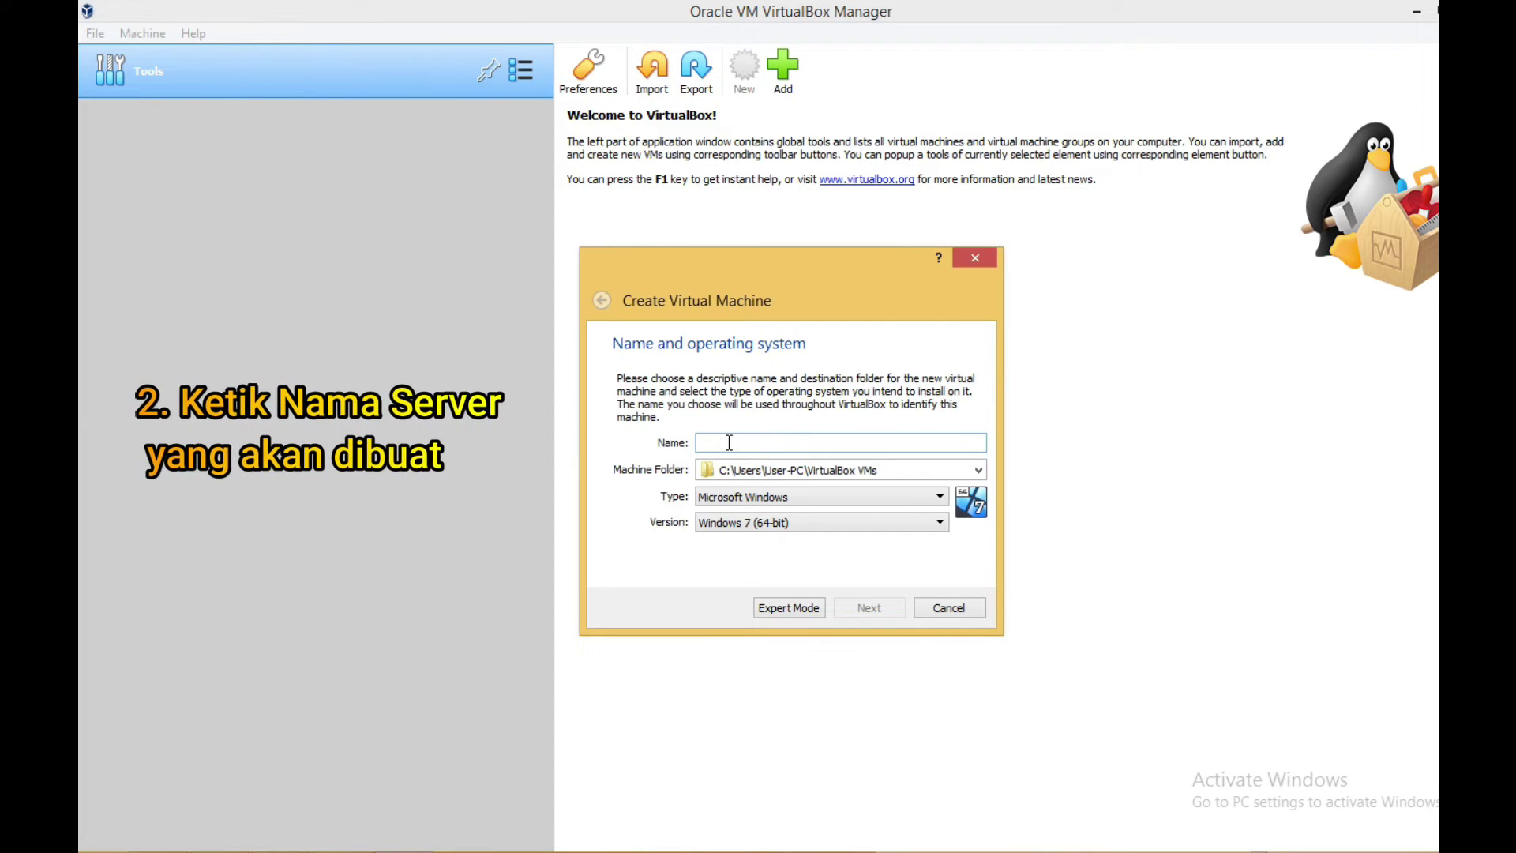
pyautogui.write('Ser')
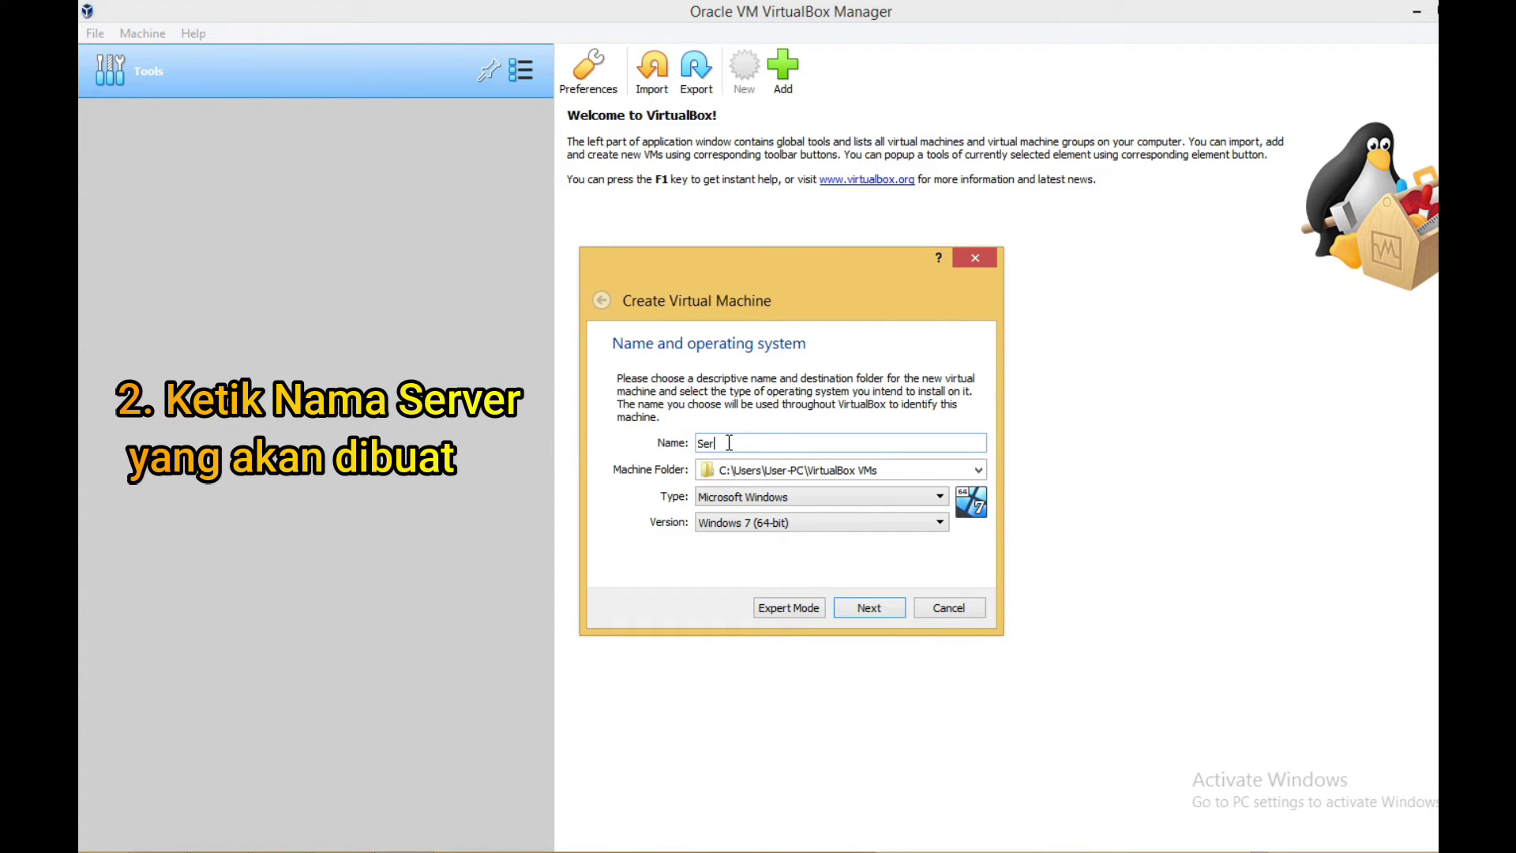
pyautogui.write('ver01')
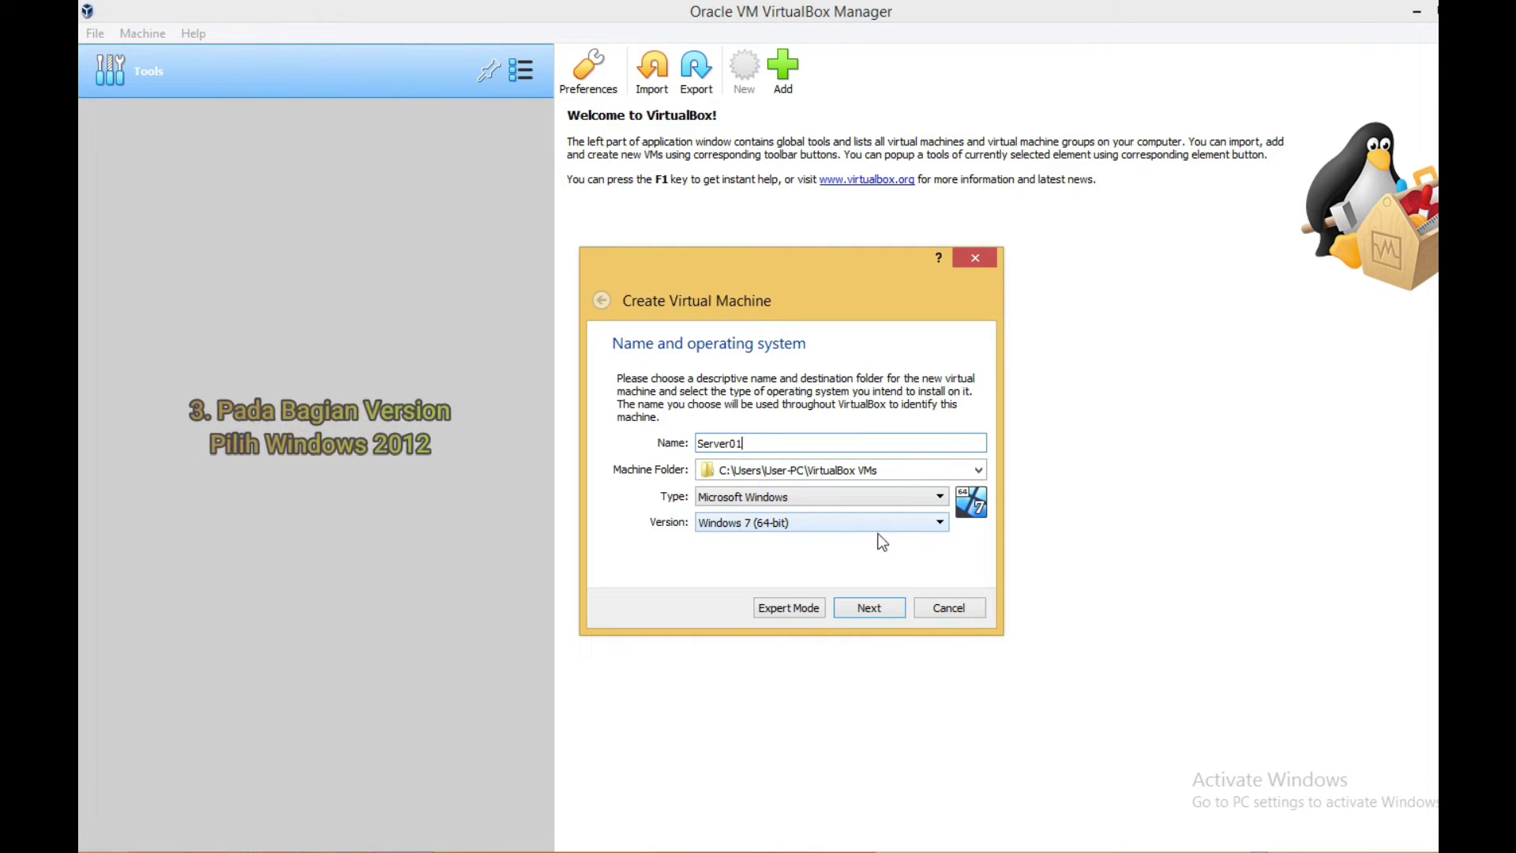
pyautogui.click(941, 523)
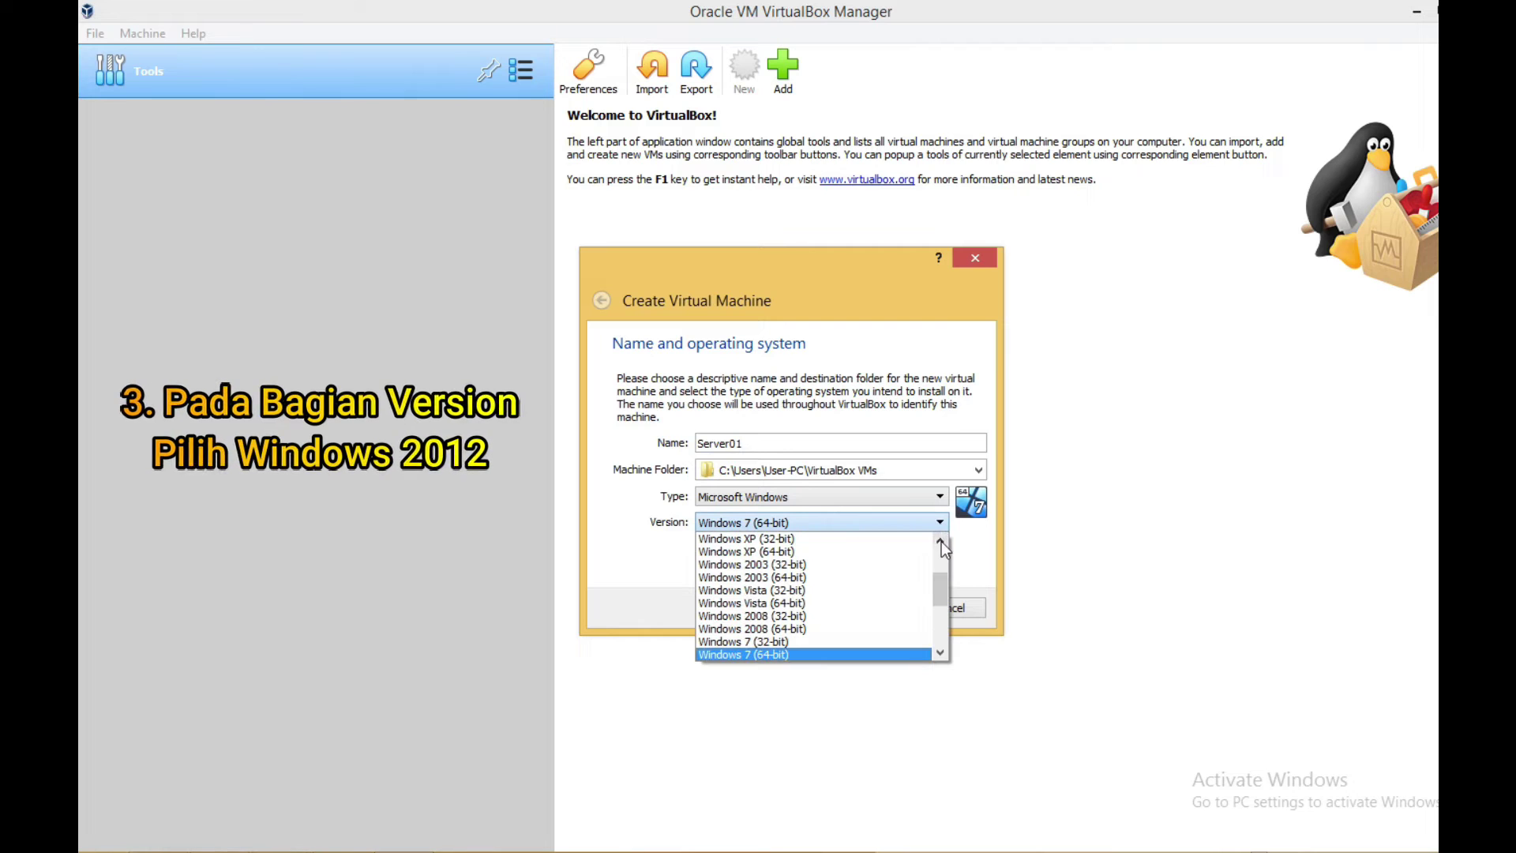
pyautogui.click(941, 652)
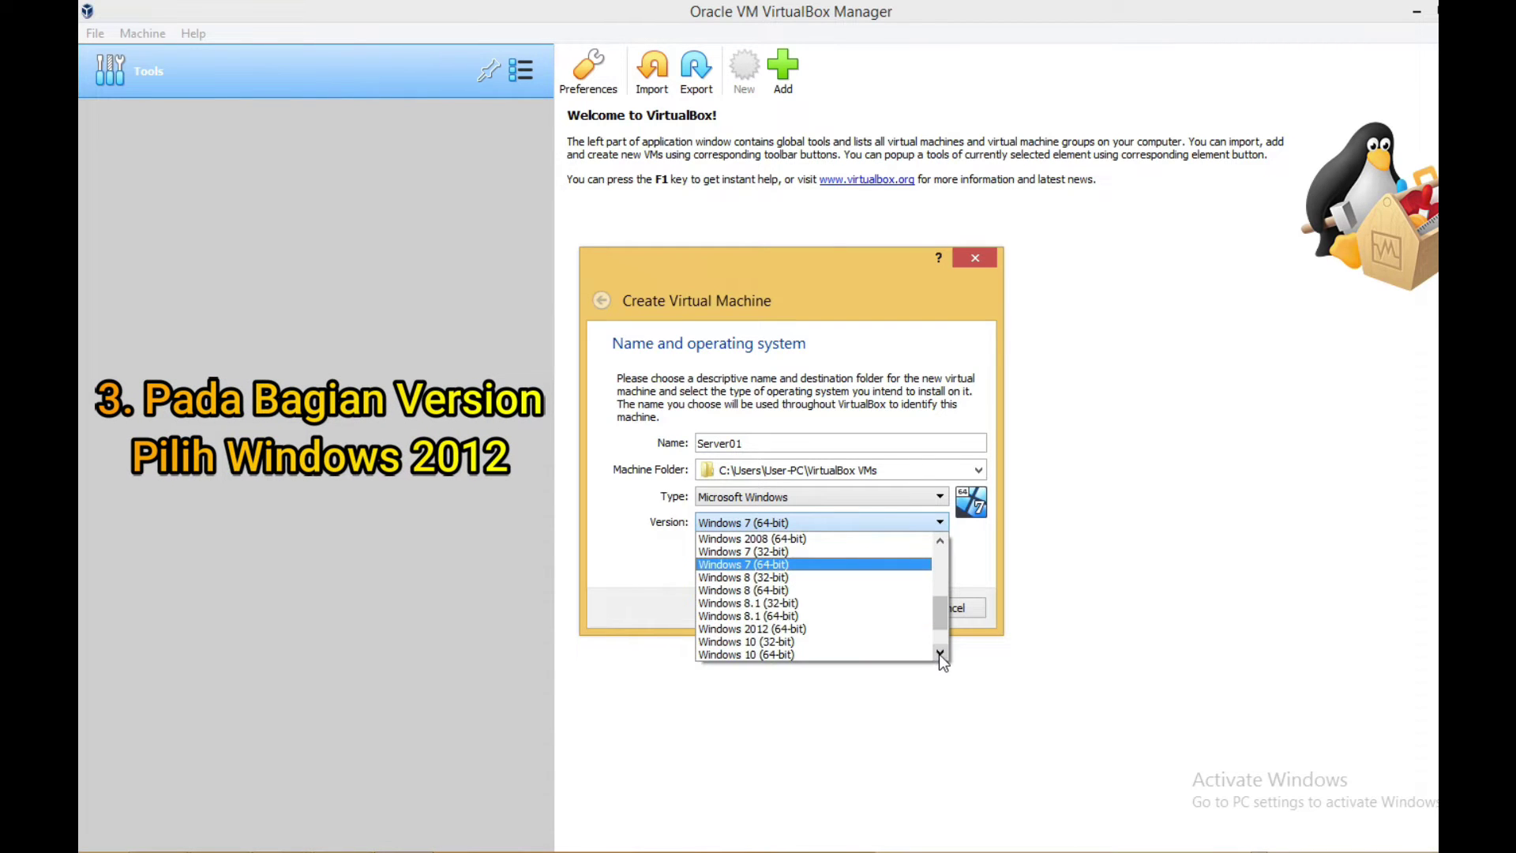
pyautogui.click(939, 654)
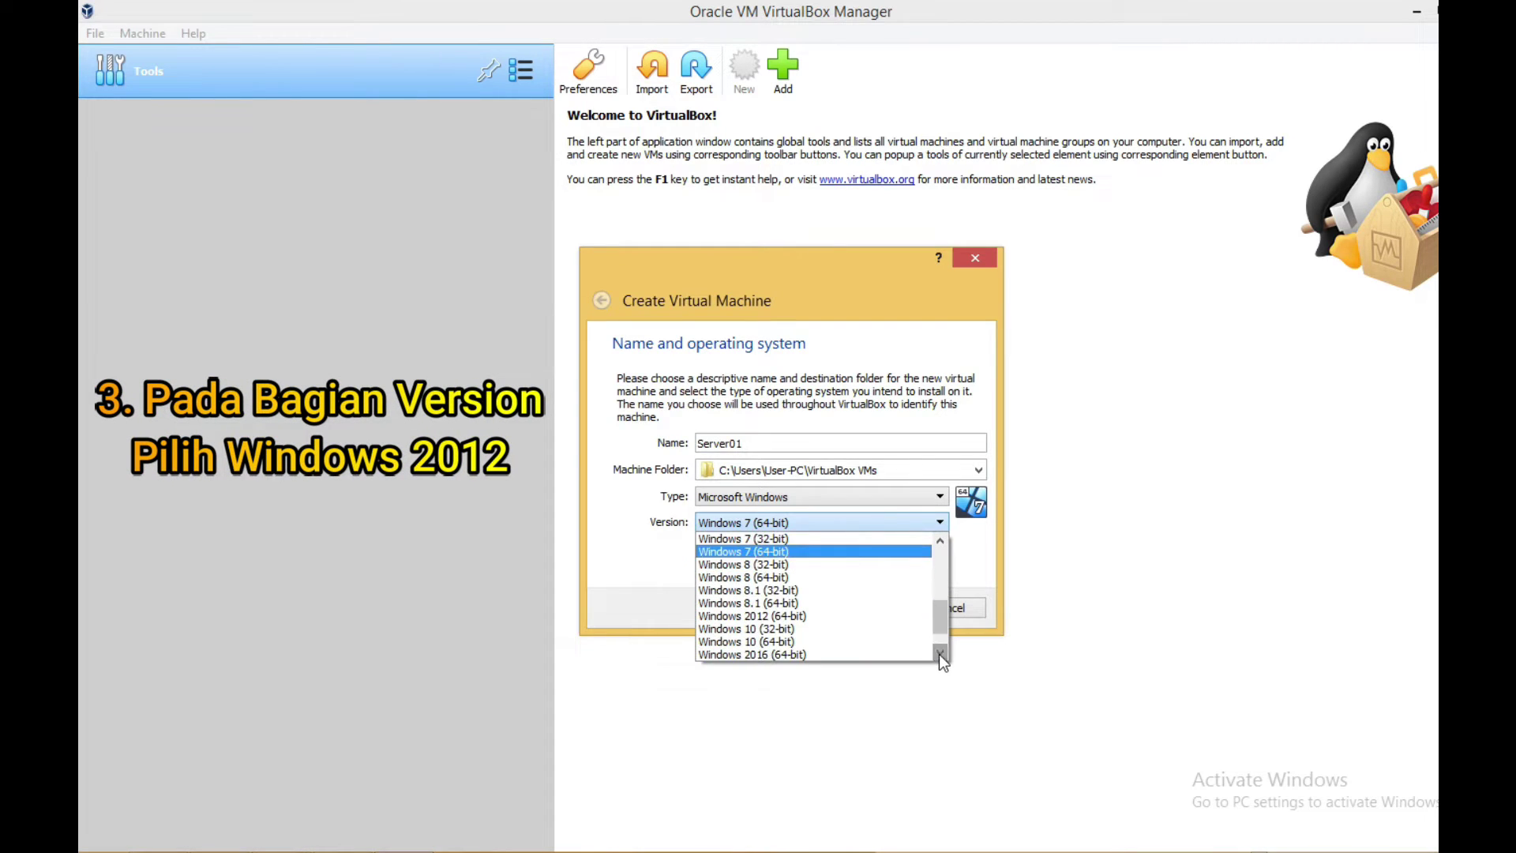
pyautogui.click(797, 618)
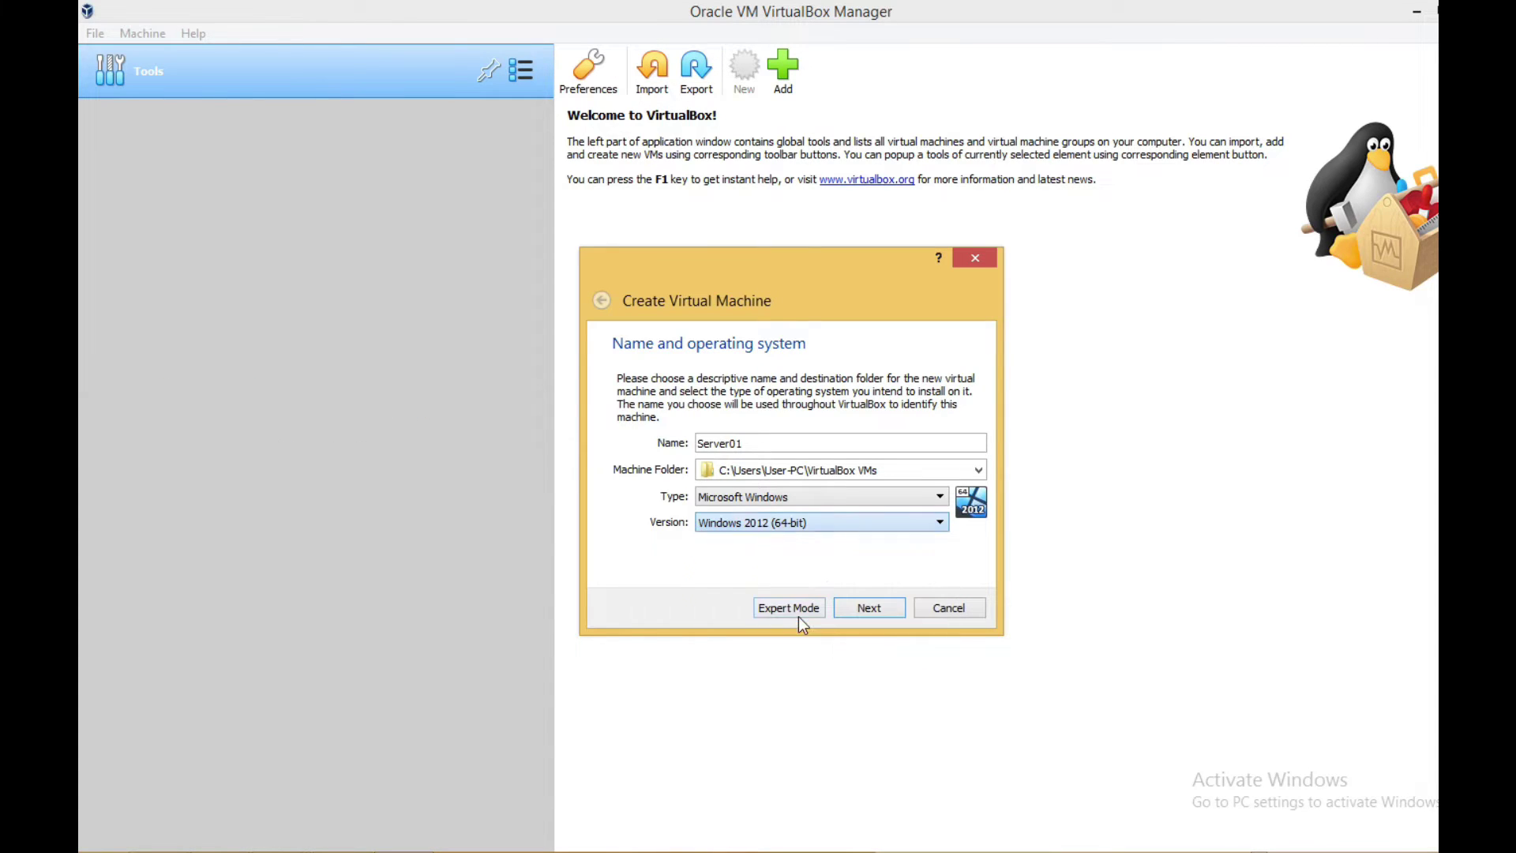
pyautogui.click(869, 610)
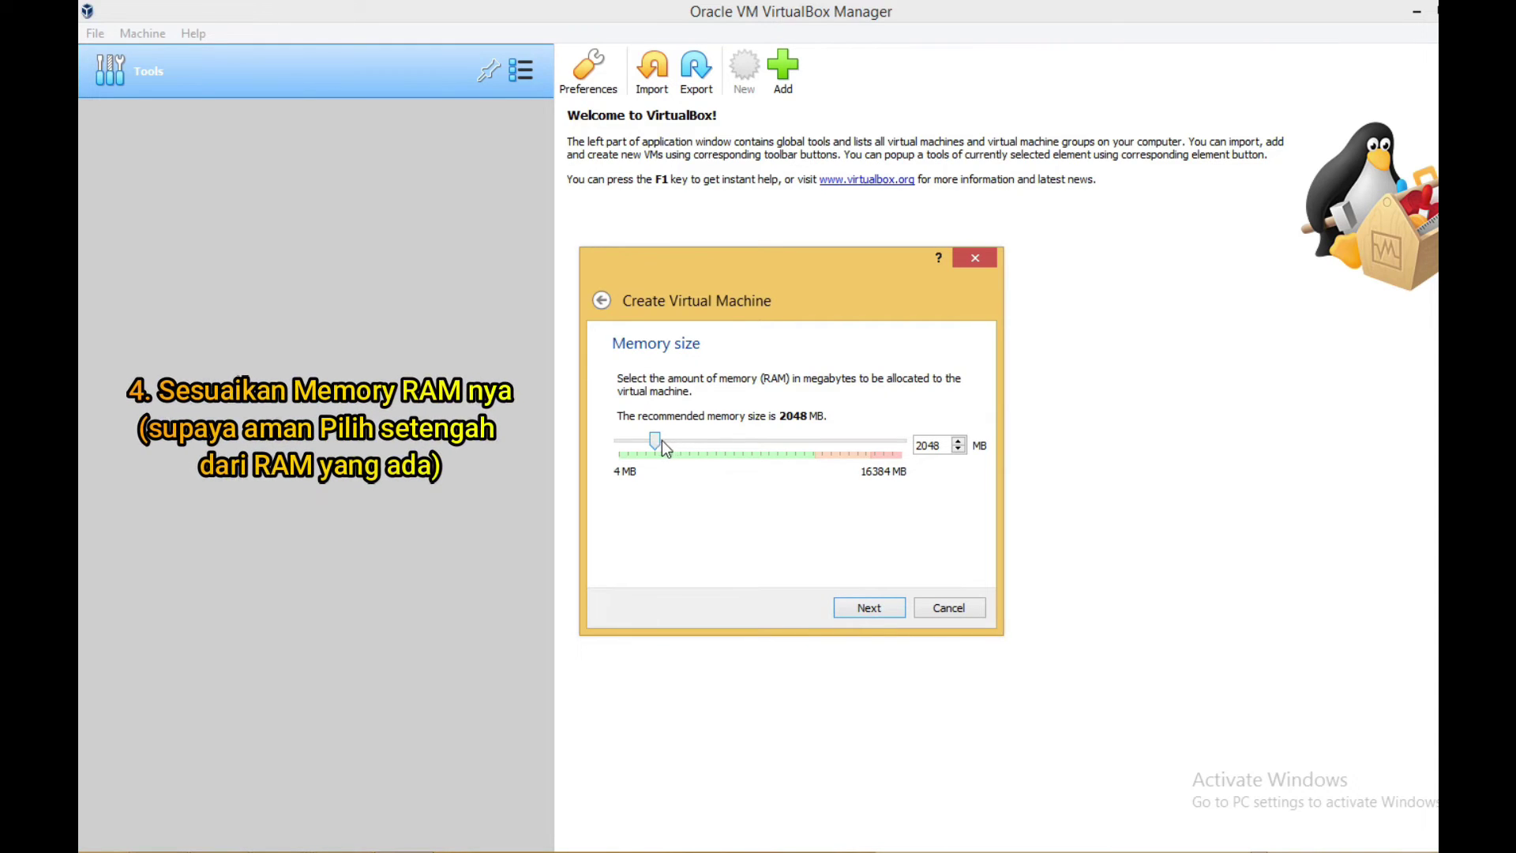
# Allocate 8797 MB of memory to the new virtual machine and continue to the hard disk setup.
pyautogui.moveTo(658, 439); pyautogui.dragTo(771, 443)
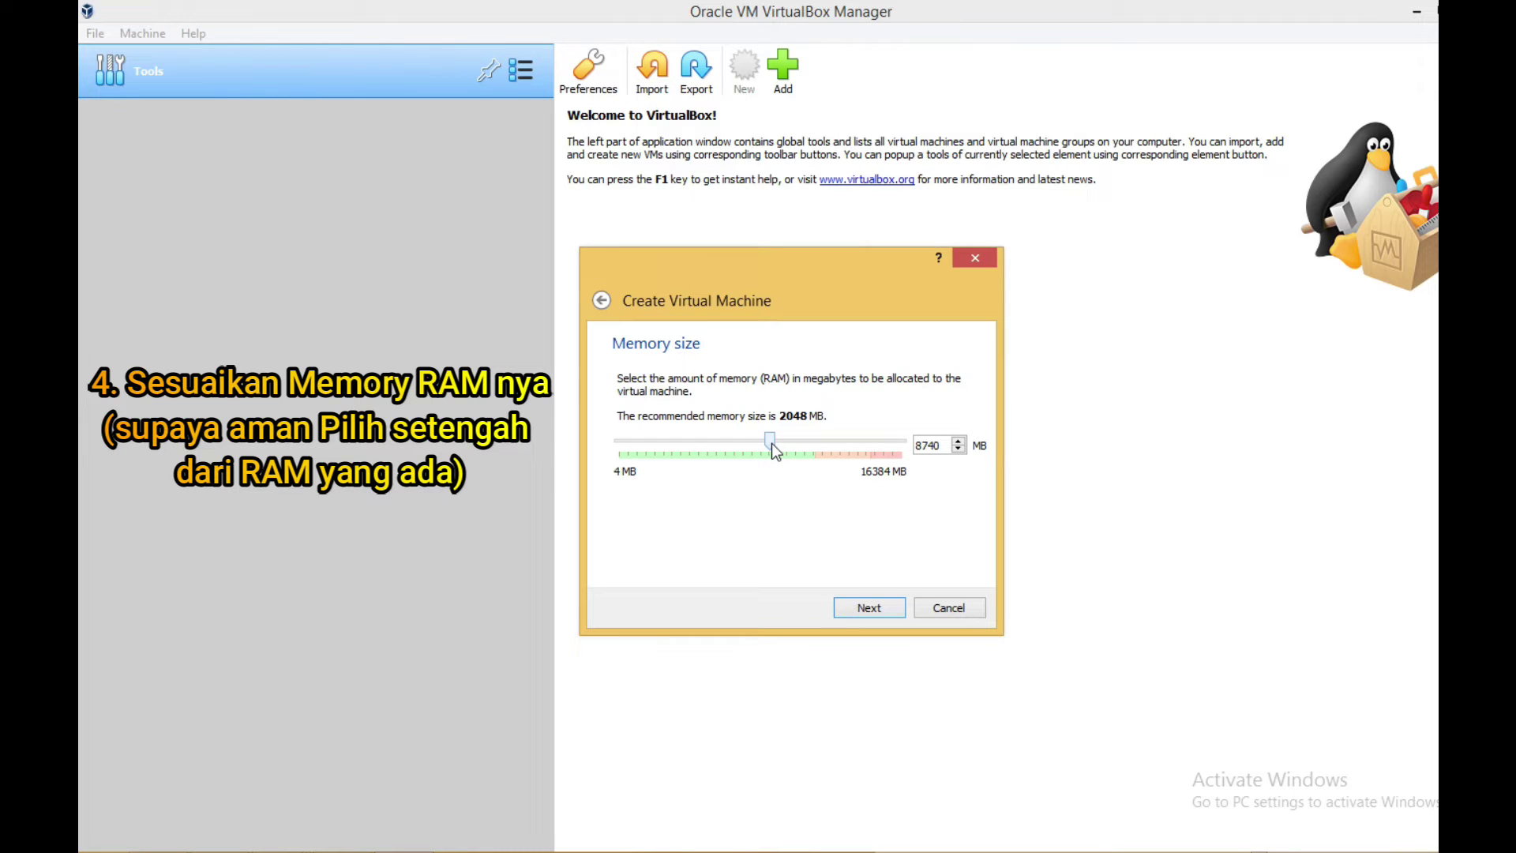
pyautogui.moveTo(771, 443); pyautogui.dragTo(774, 444)
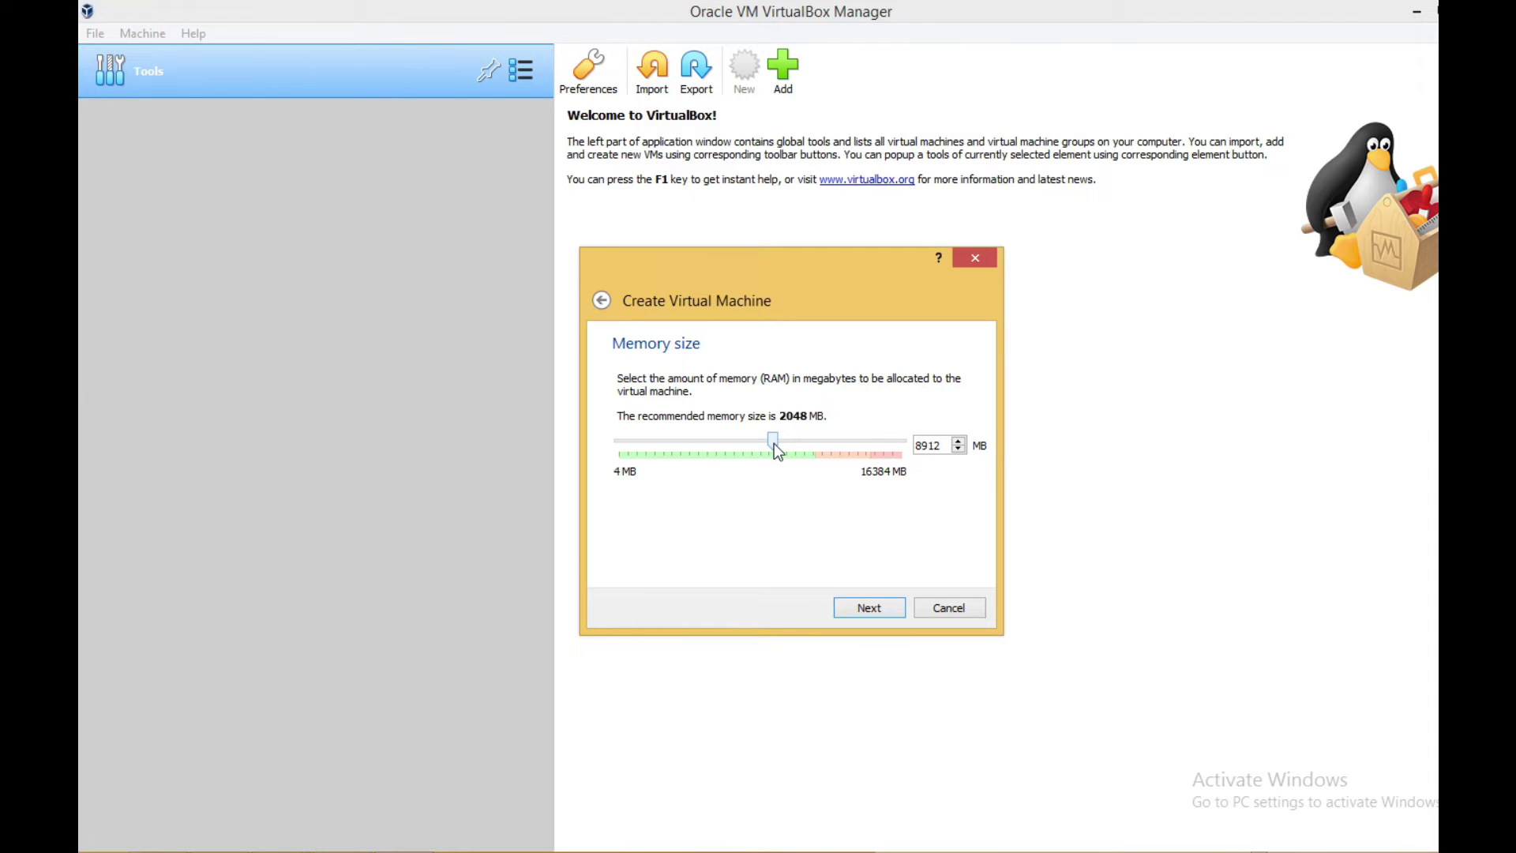
pyautogui.moveTo(774, 442); pyautogui.dragTo(771, 443)
pyautogui.click(863, 609)
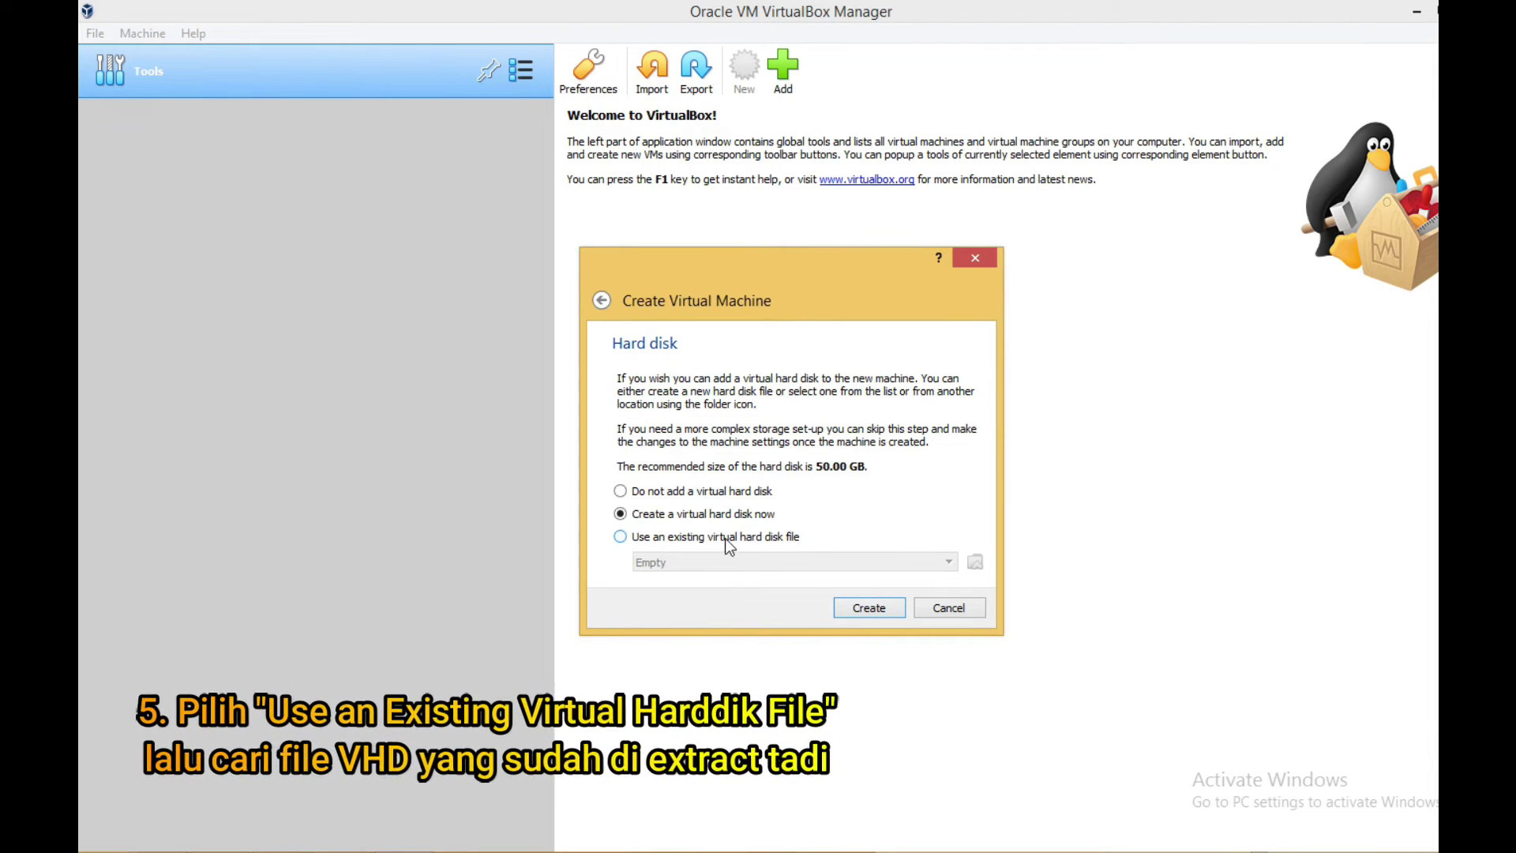
# Use an existing virtual hard disk, adding new_VHD ANBK 2021_FRESH from the VHD UNTUK GLADI BERSIH SEPTEMBER 2021 folder on Data 2.
pyautogui.click(657, 537)
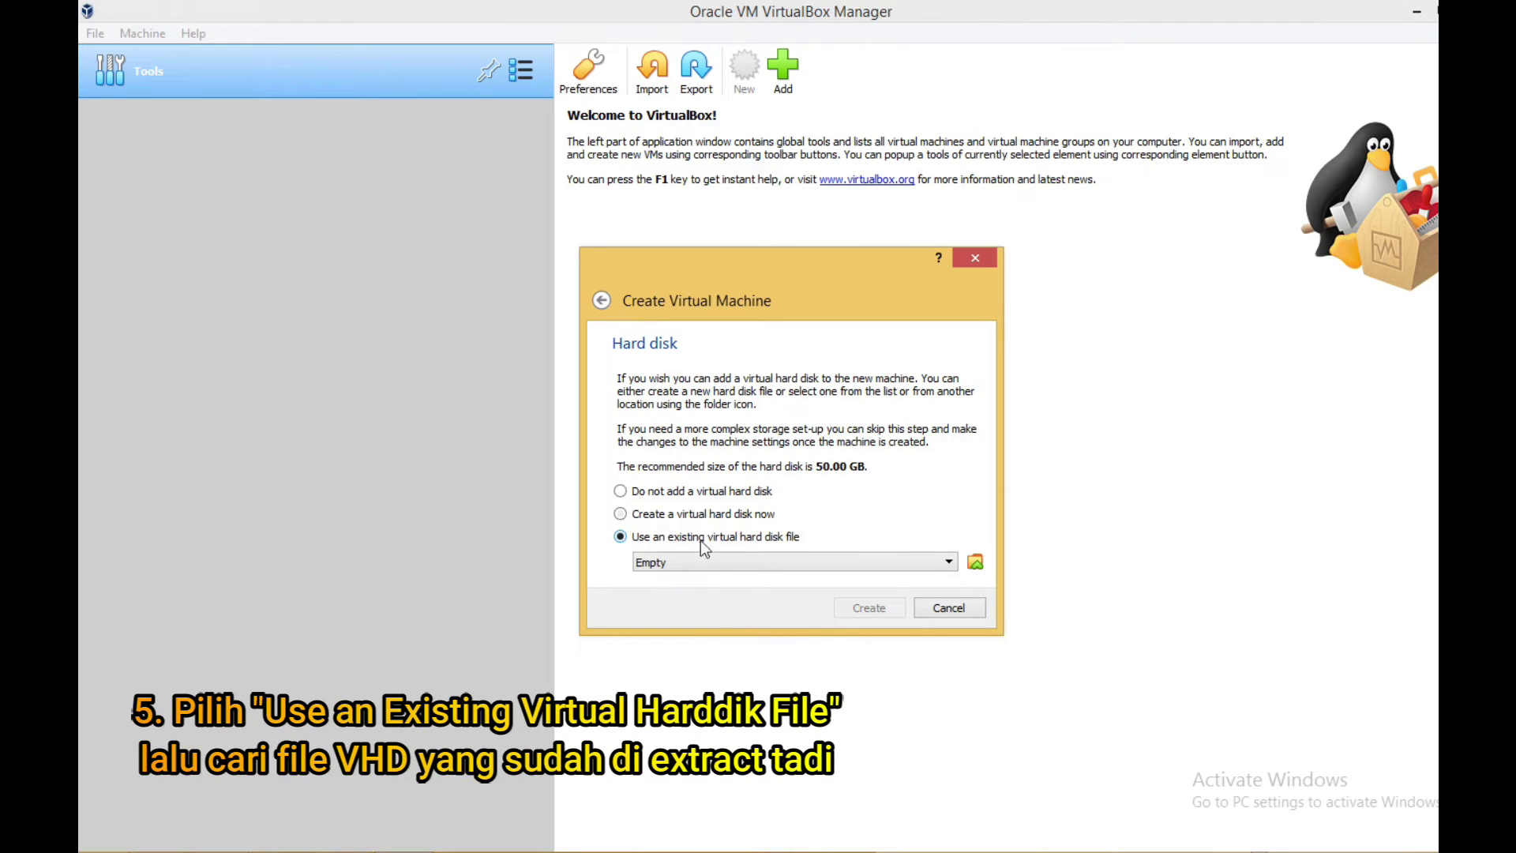
pyautogui.click(975, 561)
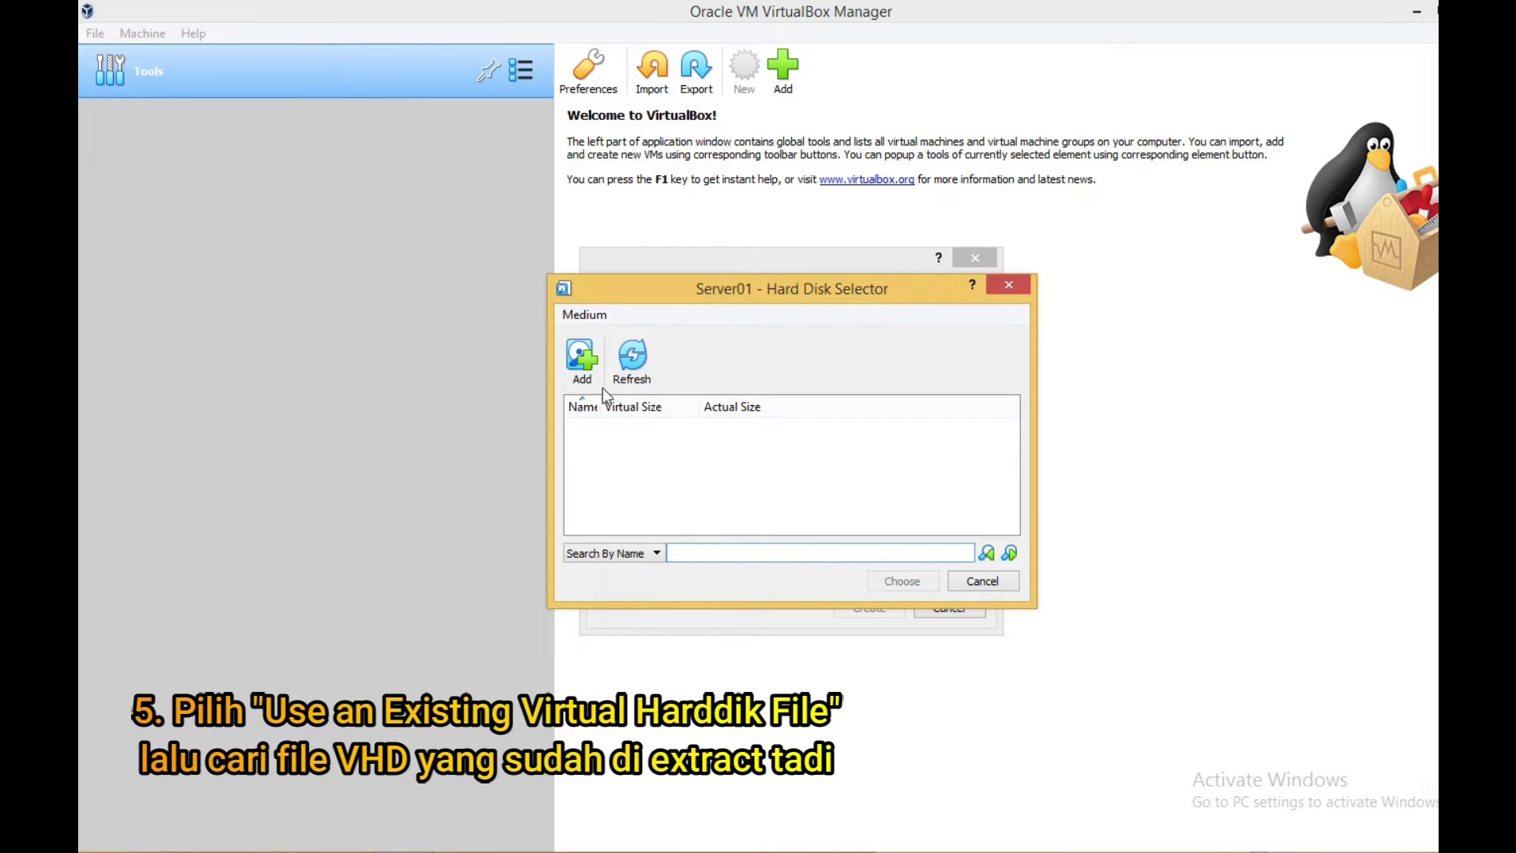
pyautogui.click(580, 357)
pyautogui.moveTo(712, 506); pyautogui.dragTo(712, 605)
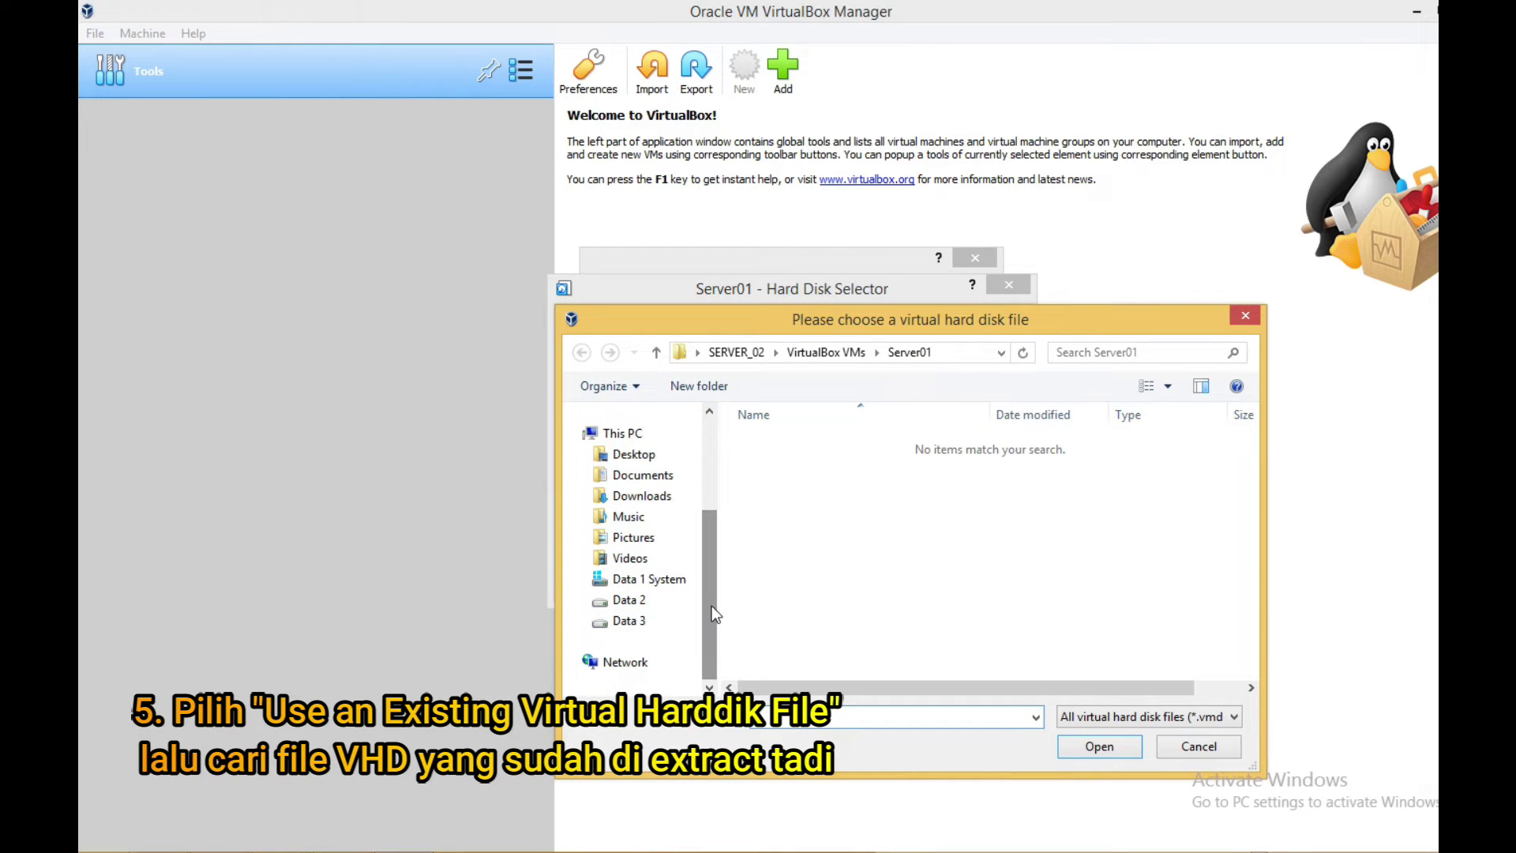
pyautogui.click(643, 604)
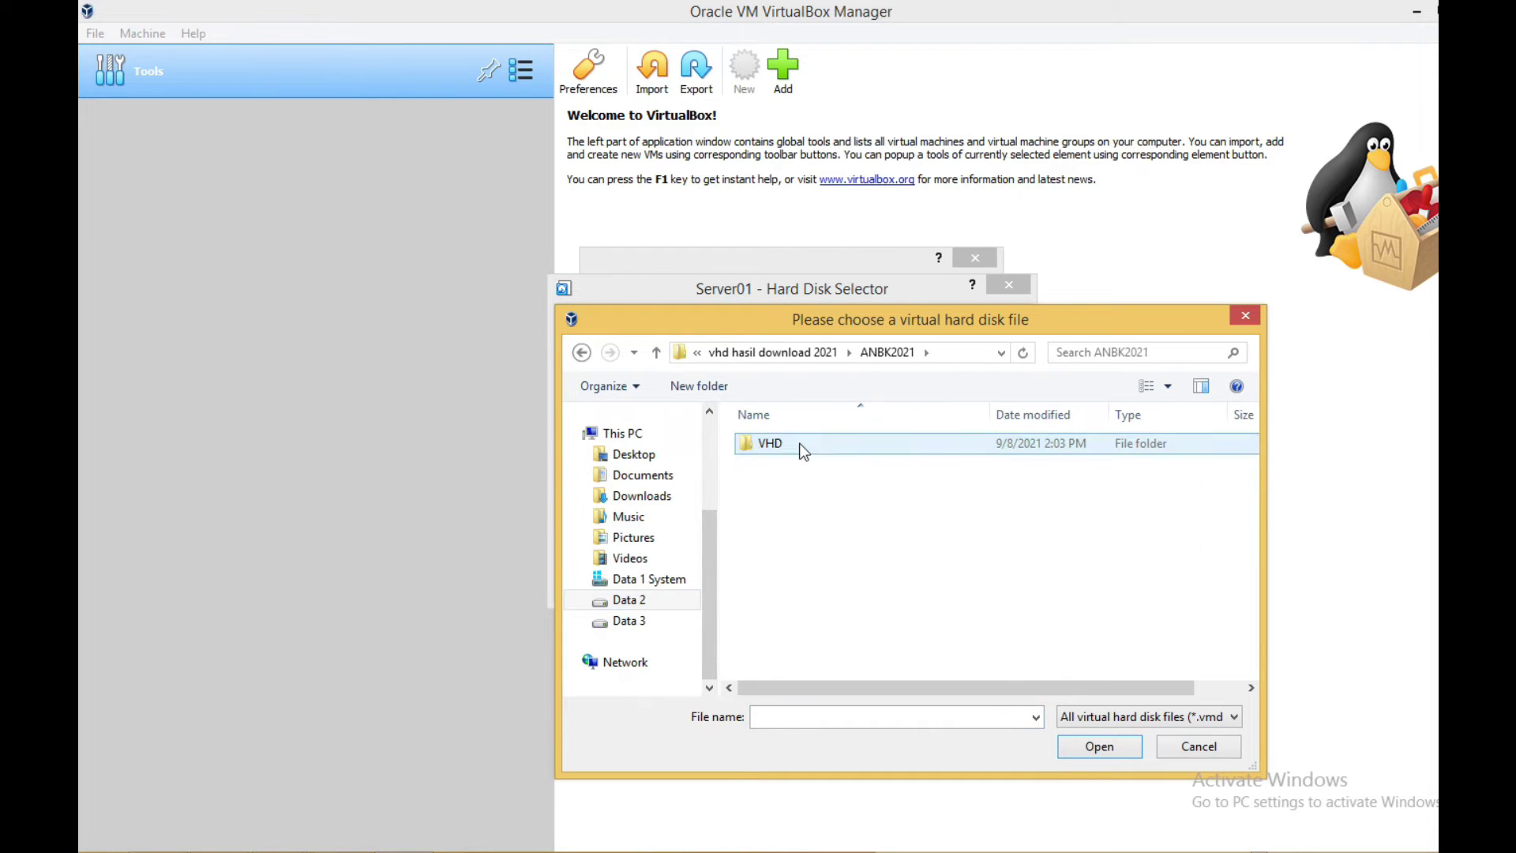
pyautogui.doubleClick(800, 443)
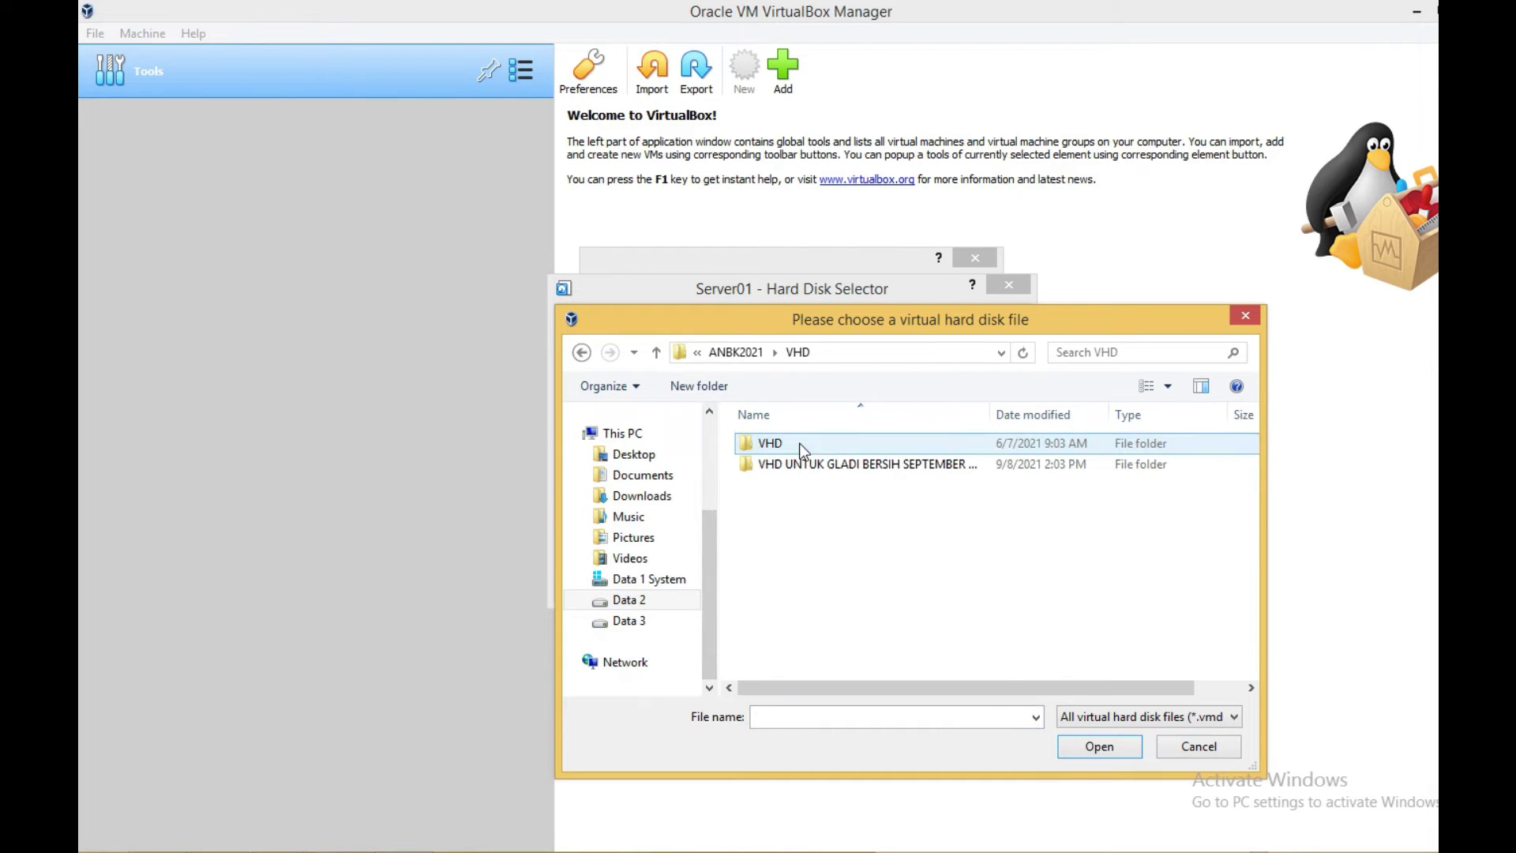
pyautogui.click(807, 464)
pyautogui.doubleClick(807, 464)
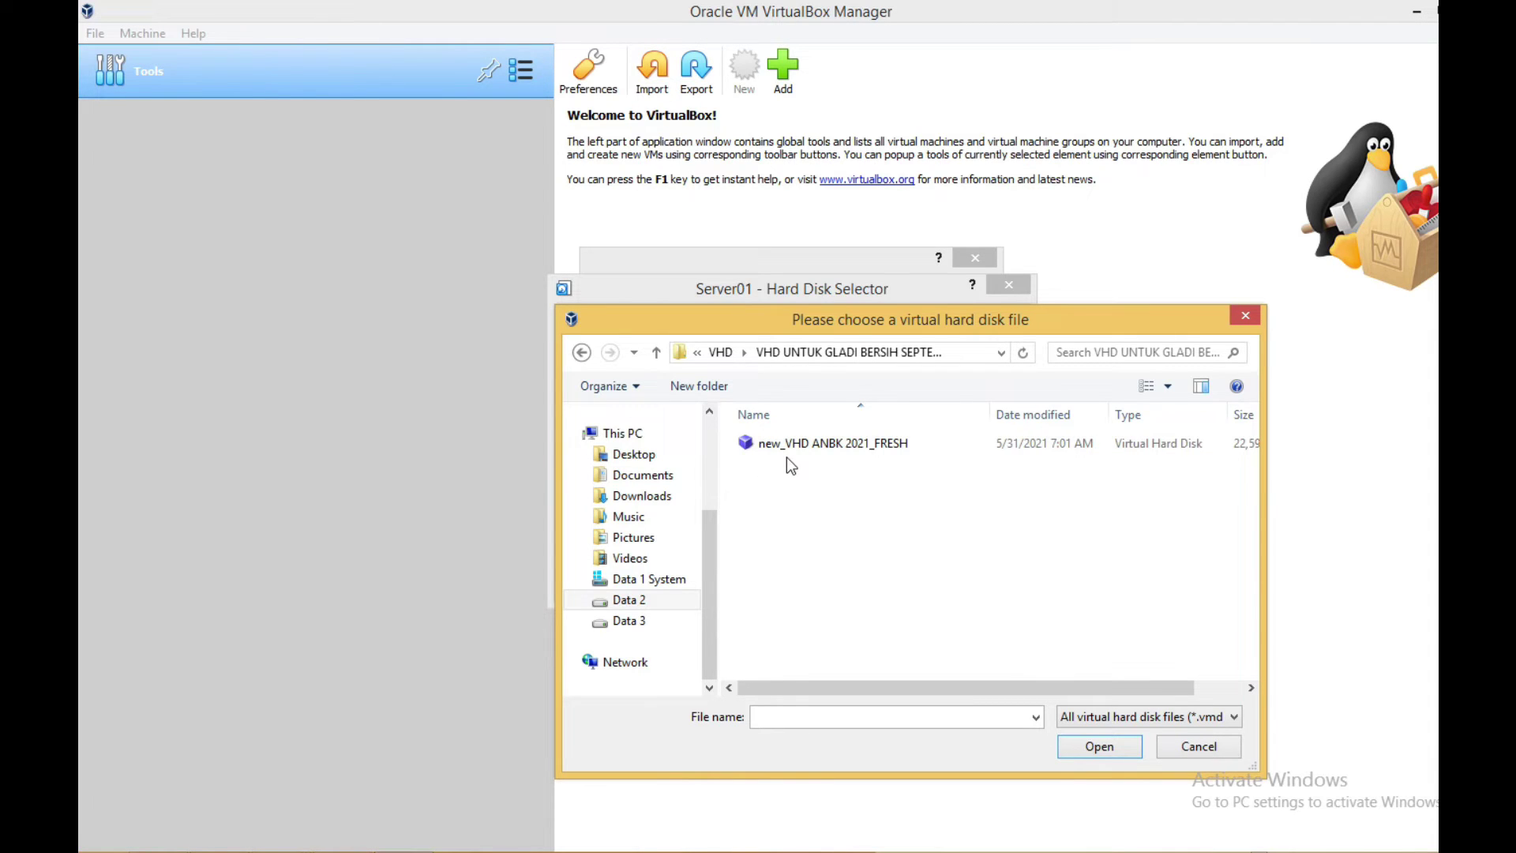
pyautogui.click(794, 455)
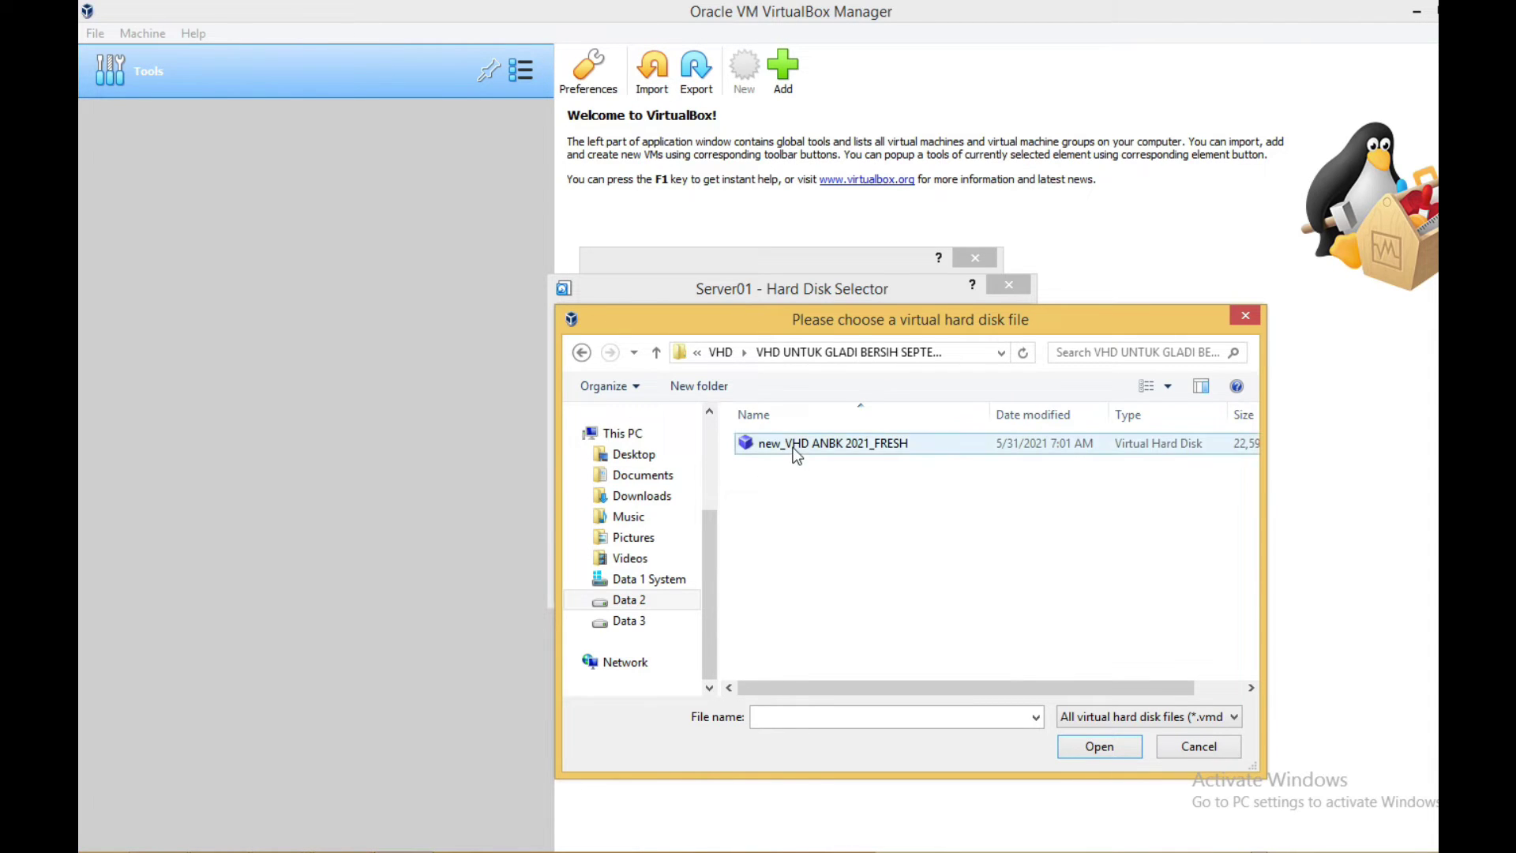
pyautogui.click(1079, 747)
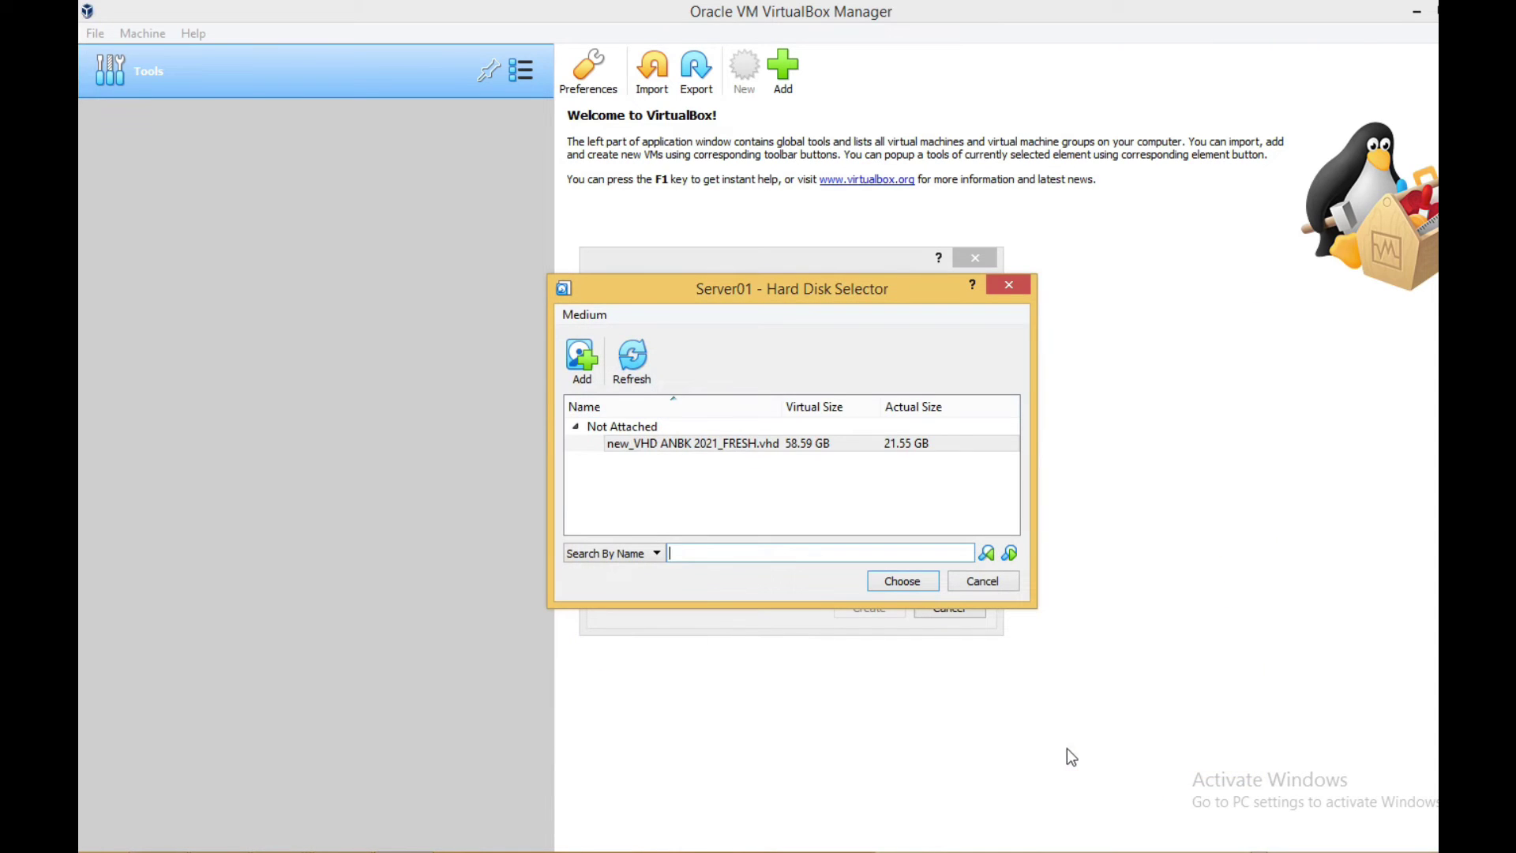
# Choose new_VHD ANBK 2021_FRESH.vhd as Server01's hard disk and create the virtual machine.
pyautogui.click(630, 447)
pyautogui.click(903, 581)
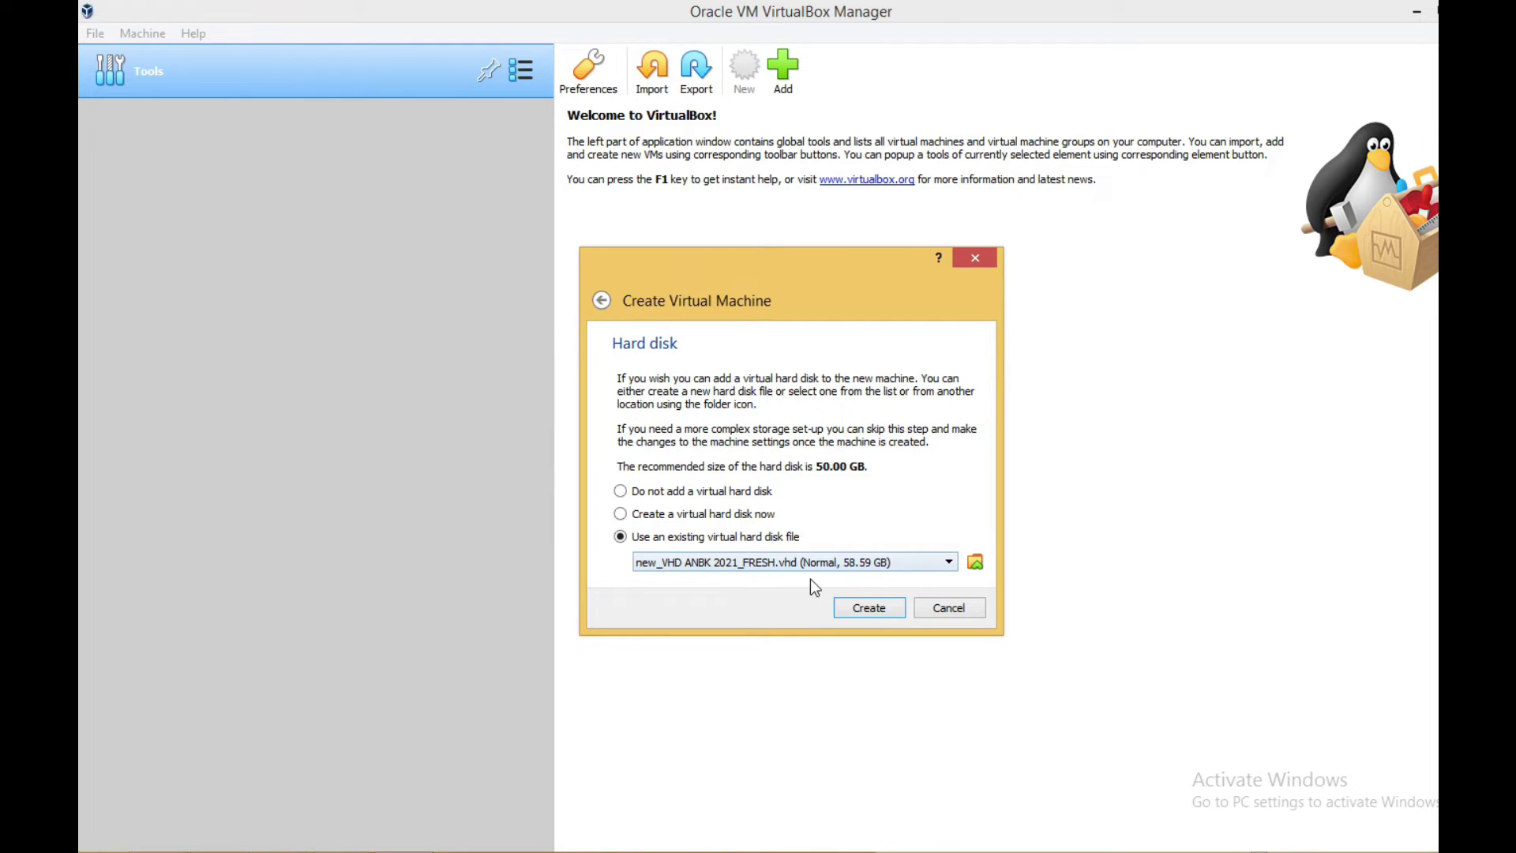
pyautogui.click(879, 610)
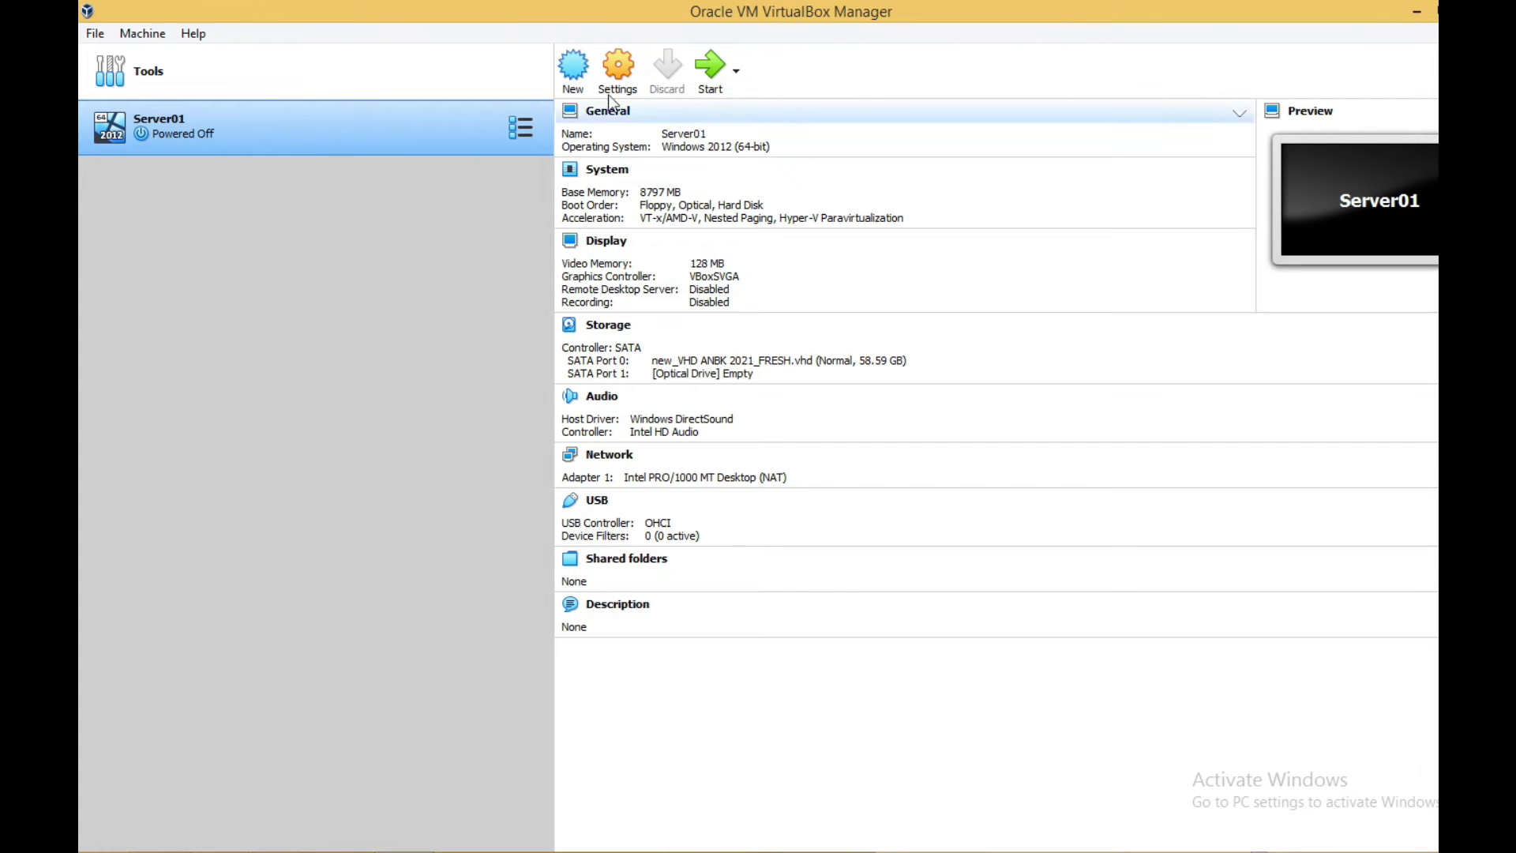
# Attach Adapter 1 in Server01's network settings to Bridged Adapter.
pyautogui.click(617, 68)
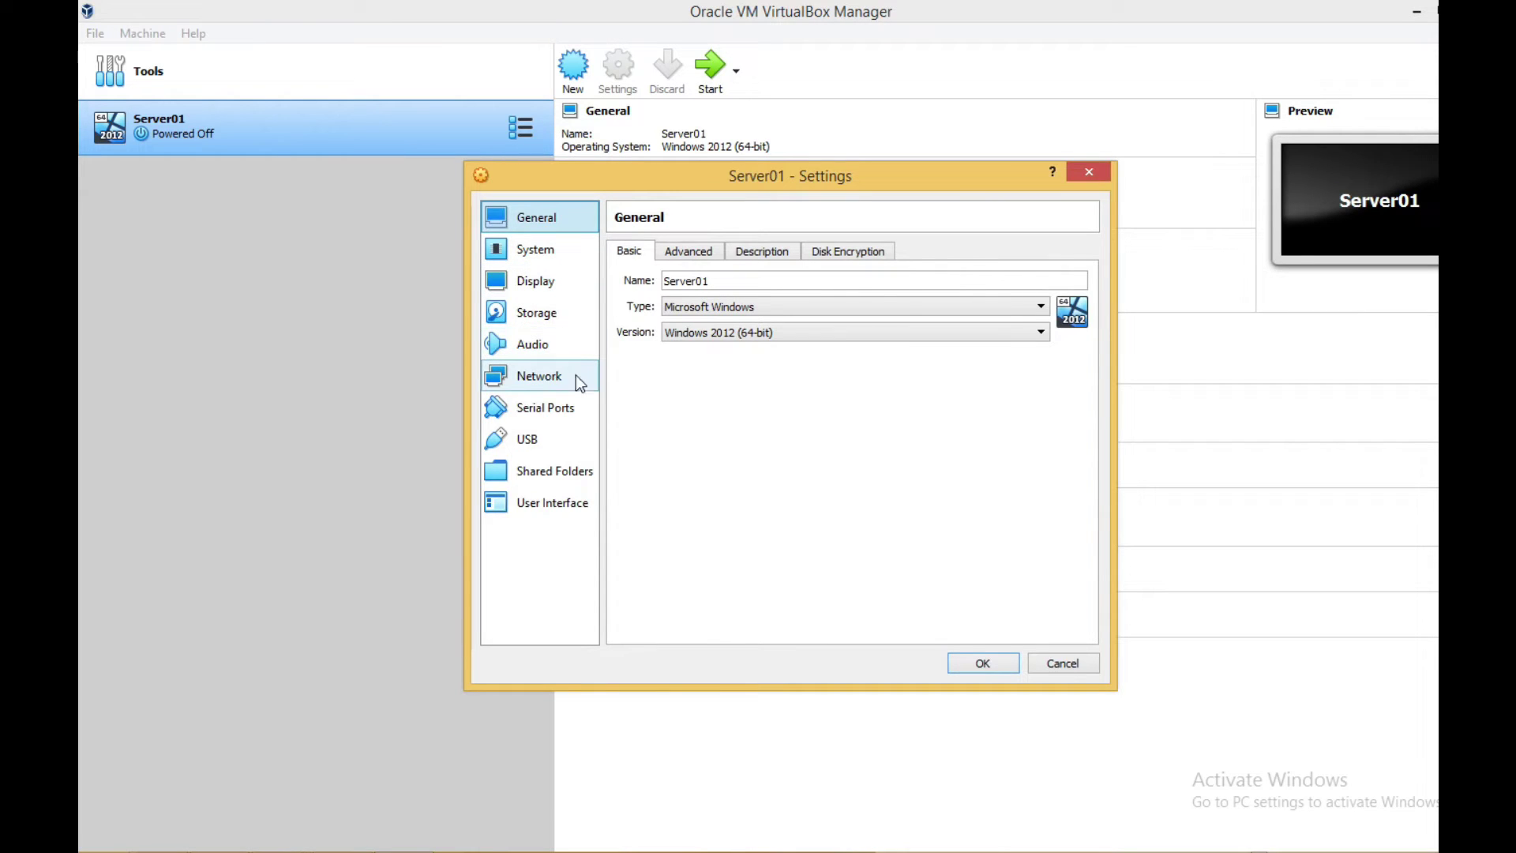
pyautogui.click(545, 379)
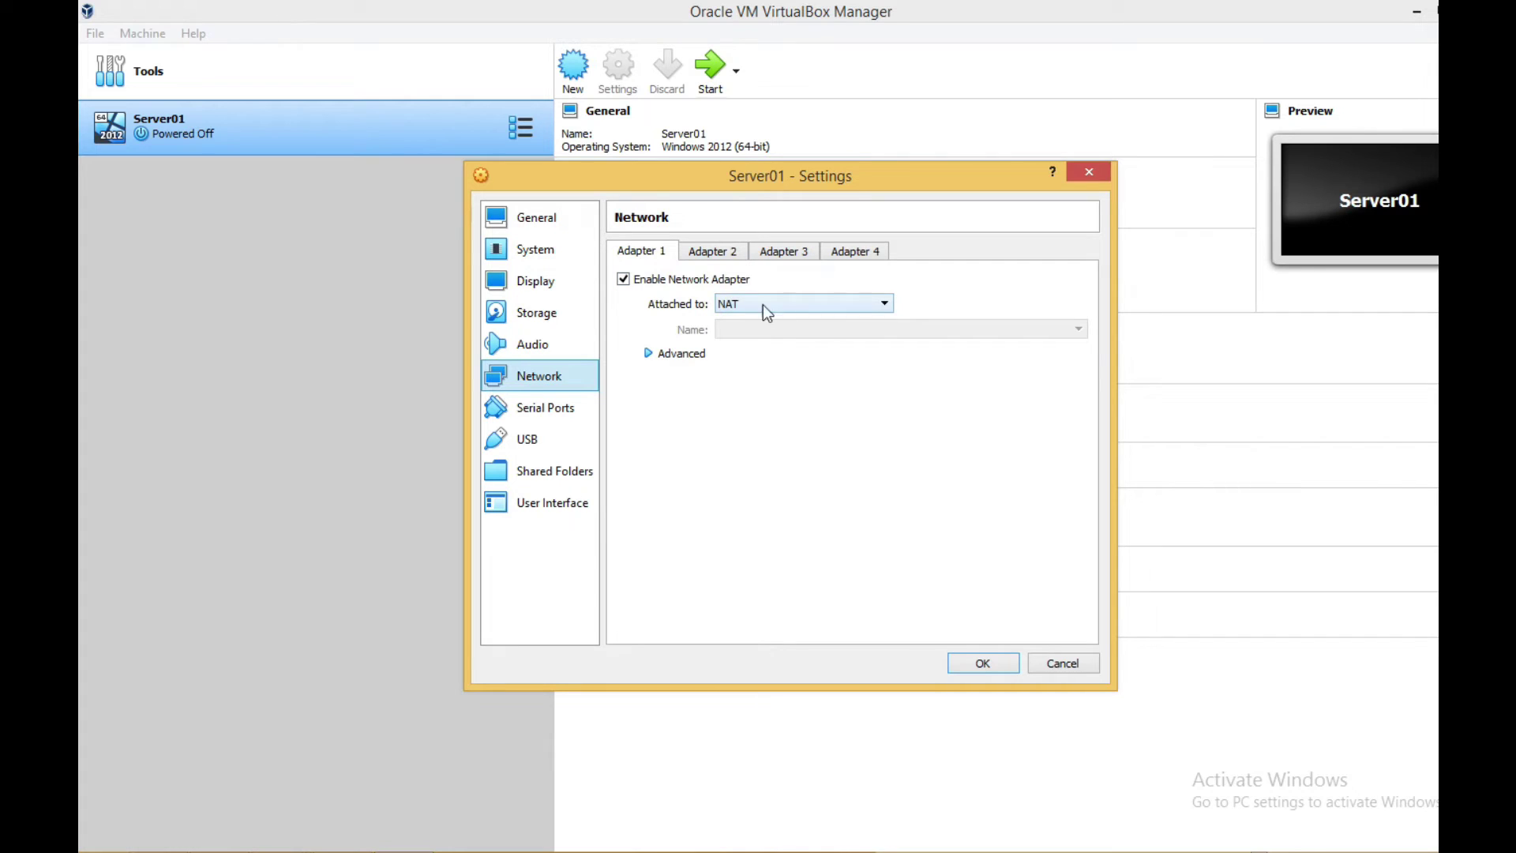
pyautogui.click(814, 302)
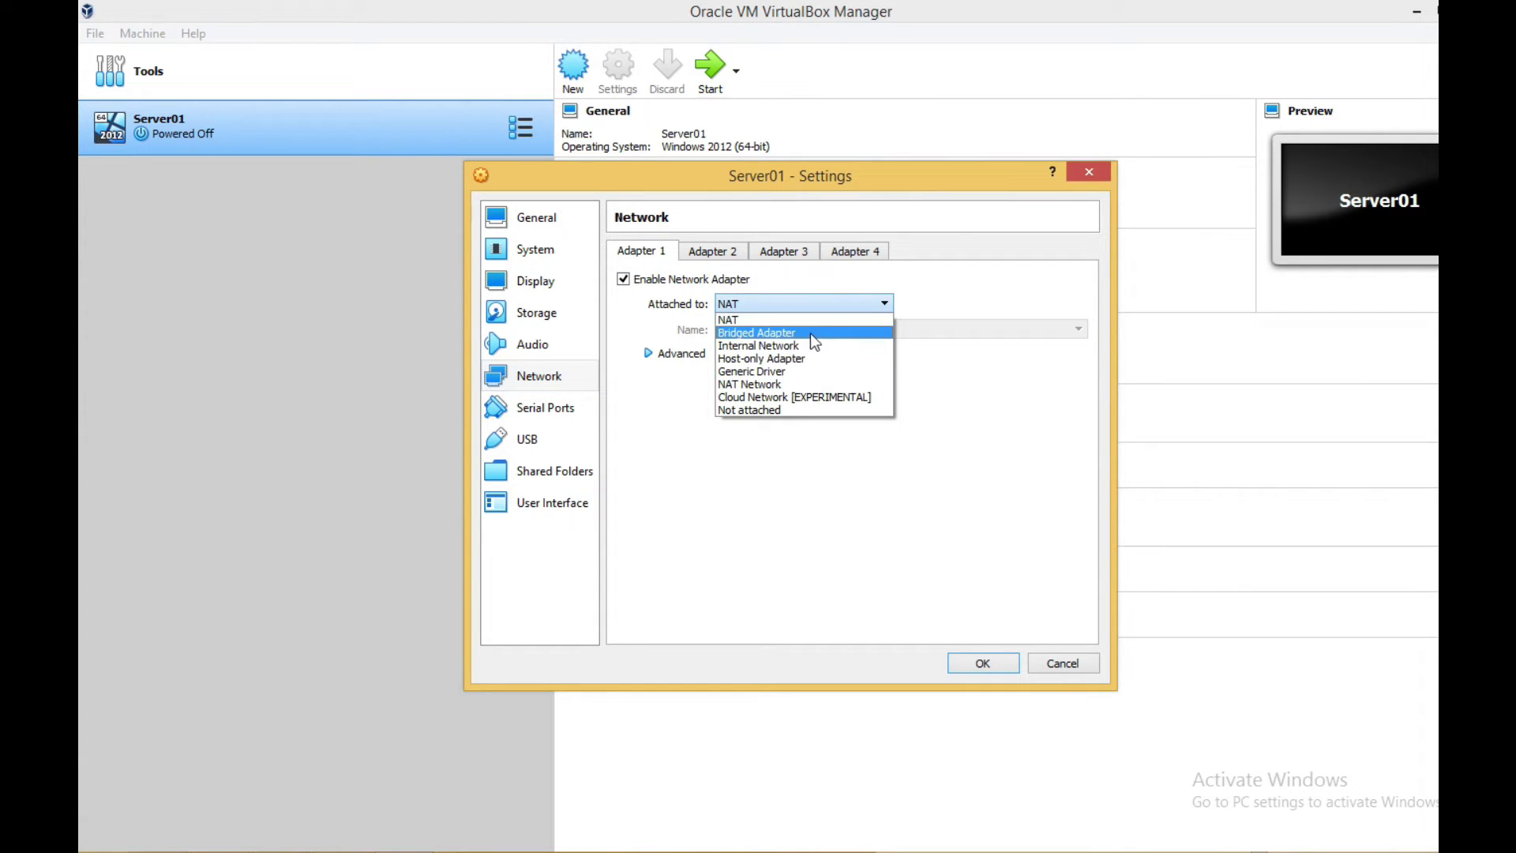
pyautogui.click(813, 334)
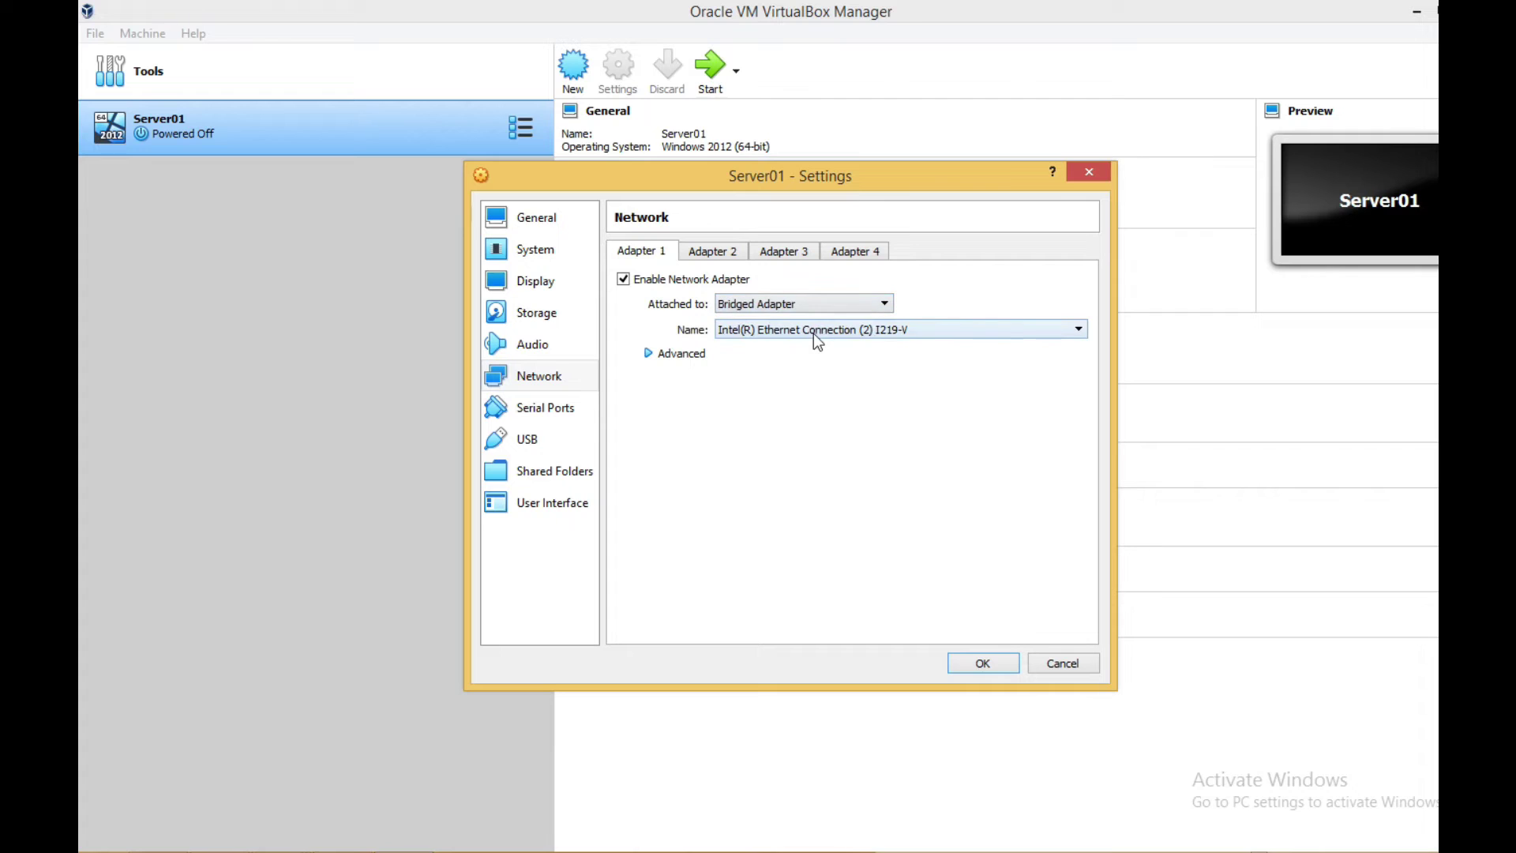
# Compare the available bridged adapter names with the network cards in the Windows Network Connections, and return to Server01's settings.
pyautogui.click(955, 332)
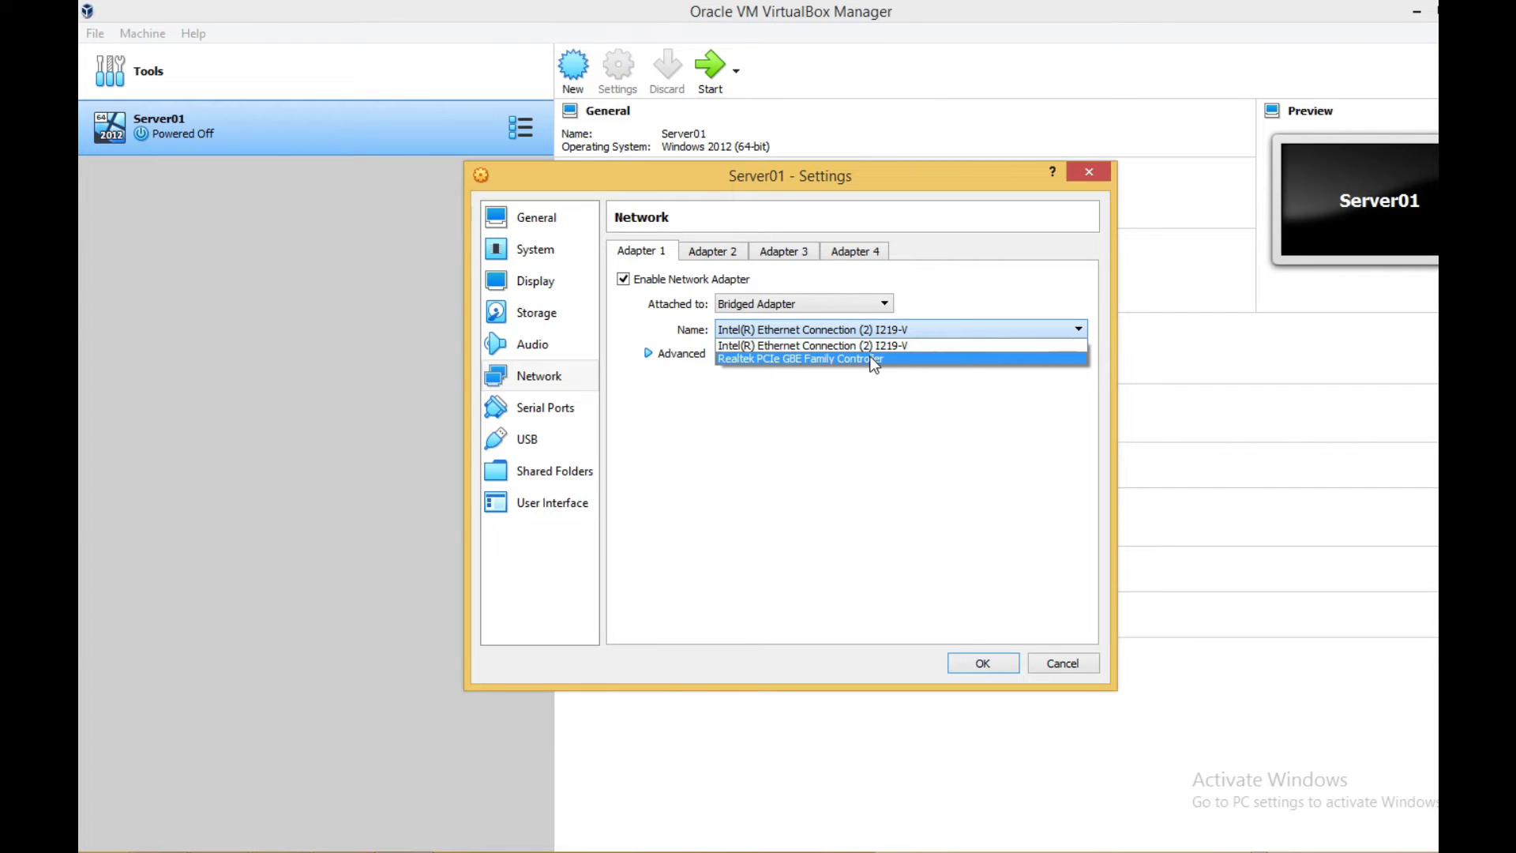
pyautogui.click(945, 313)
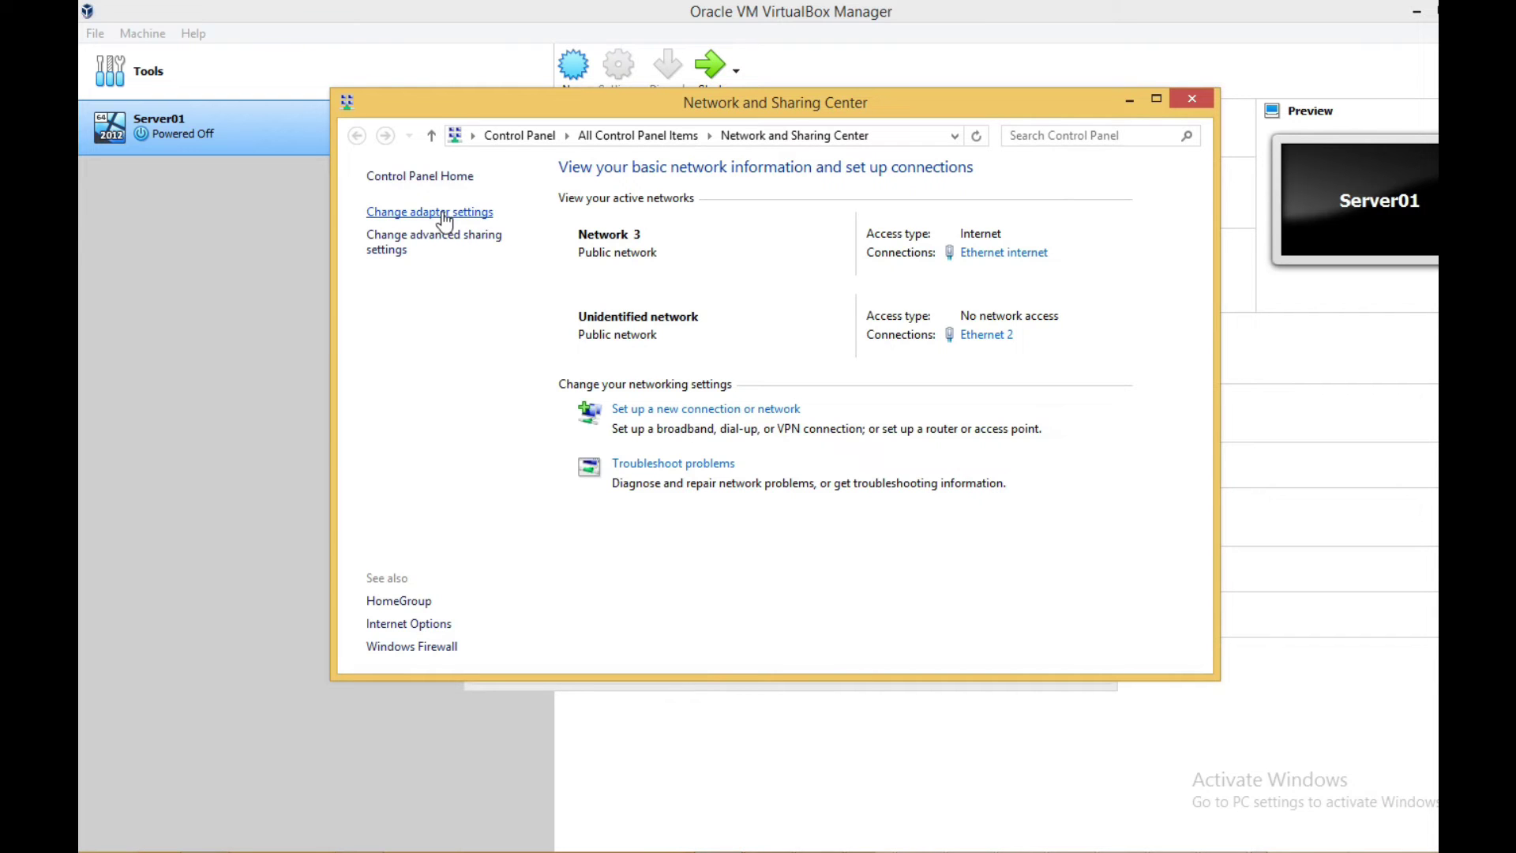
pyautogui.click(445, 213)
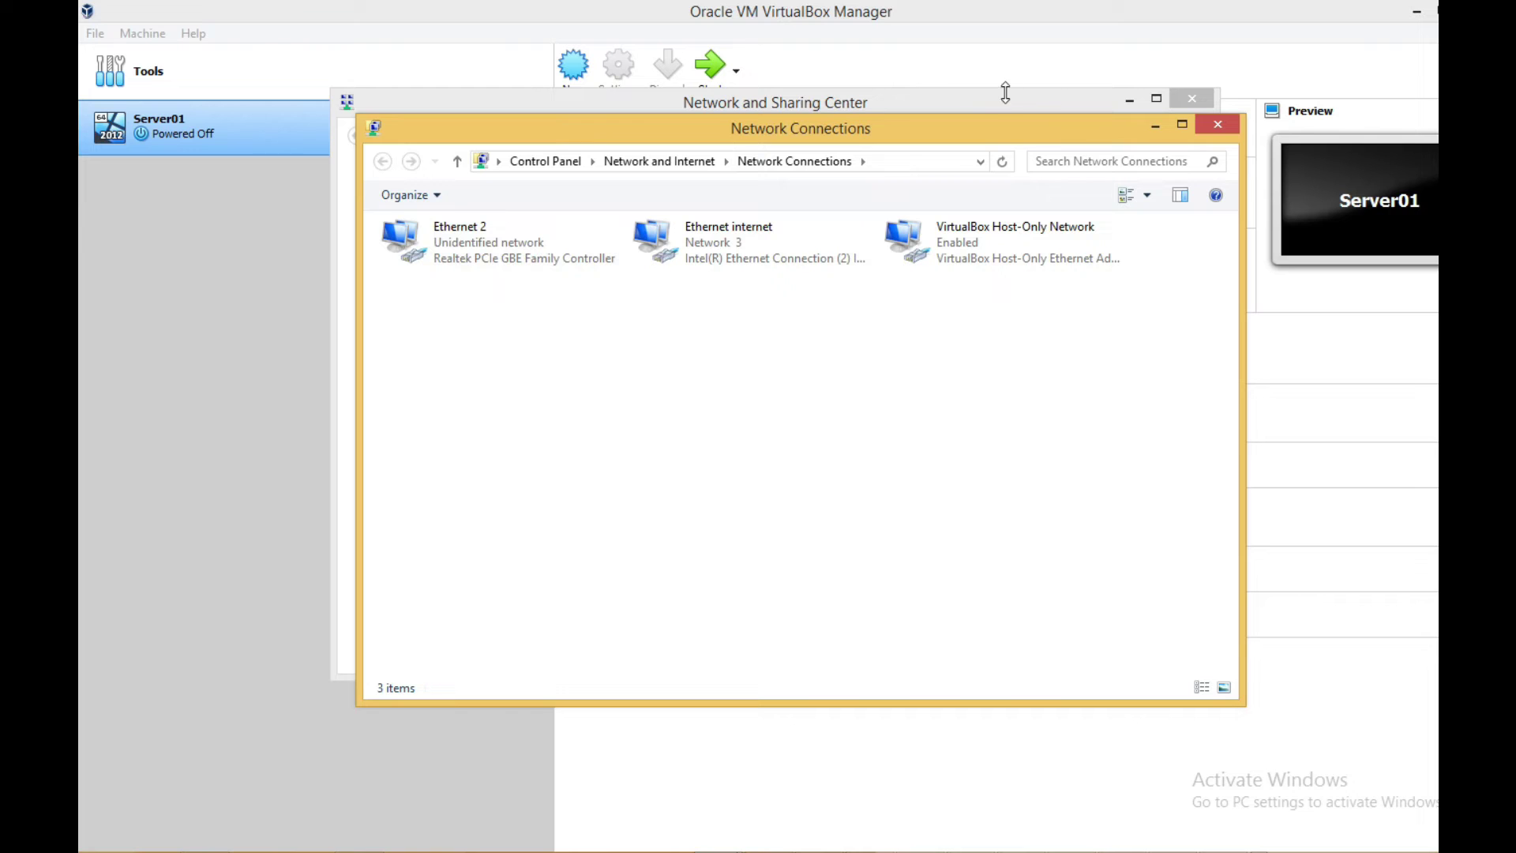
pyautogui.click(1017, 13)
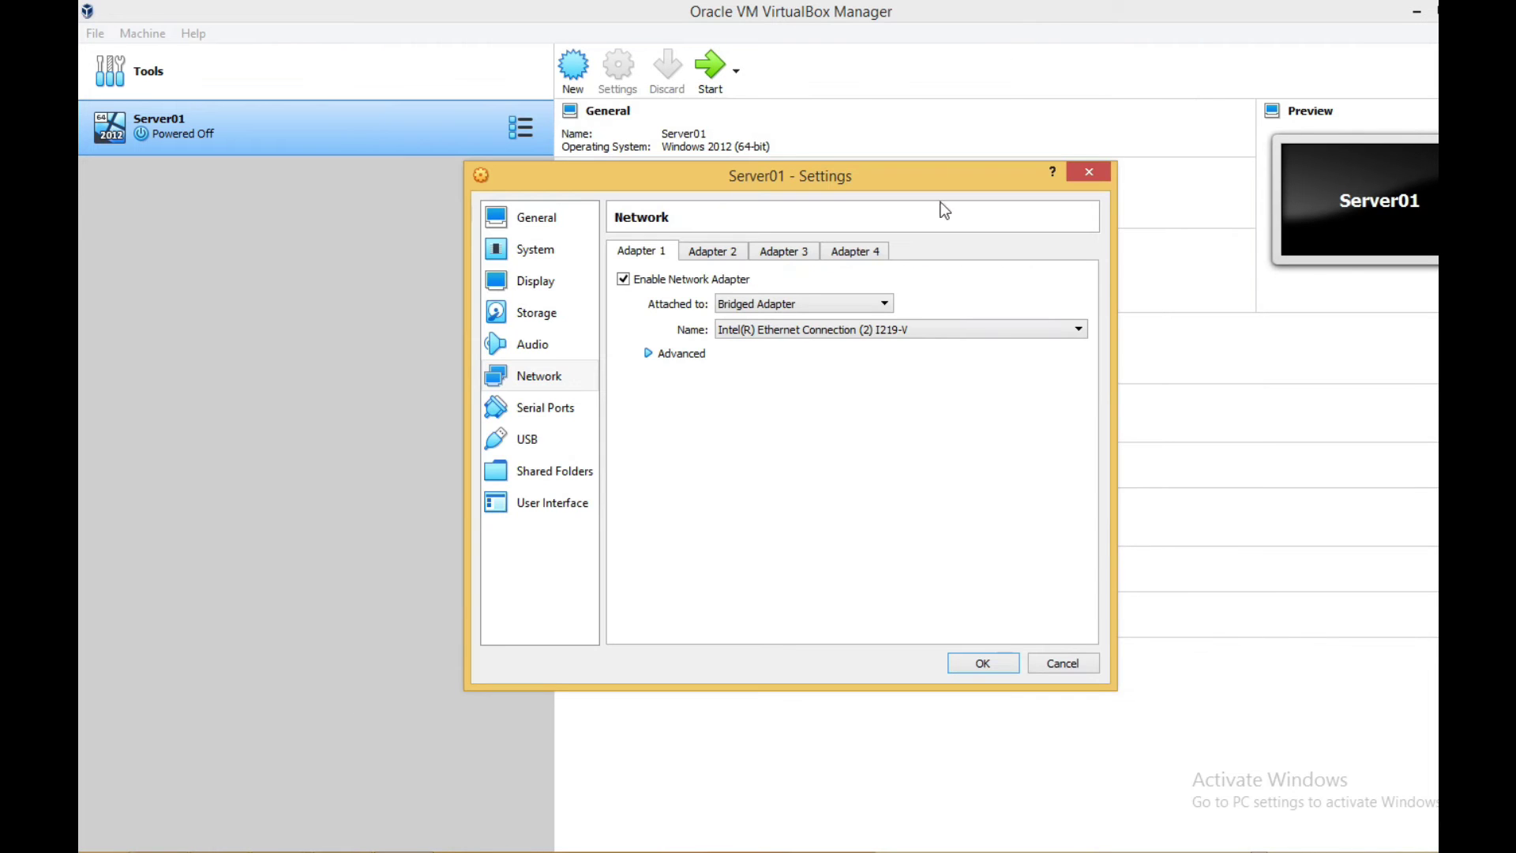
# Set Adapter 1's bridged network card to Realtek PCIe GBE Family Controller and expand its advanced options.
pyautogui.click(863, 333)
pyautogui.click(776, 357)
pyautogui.click(806, 330)
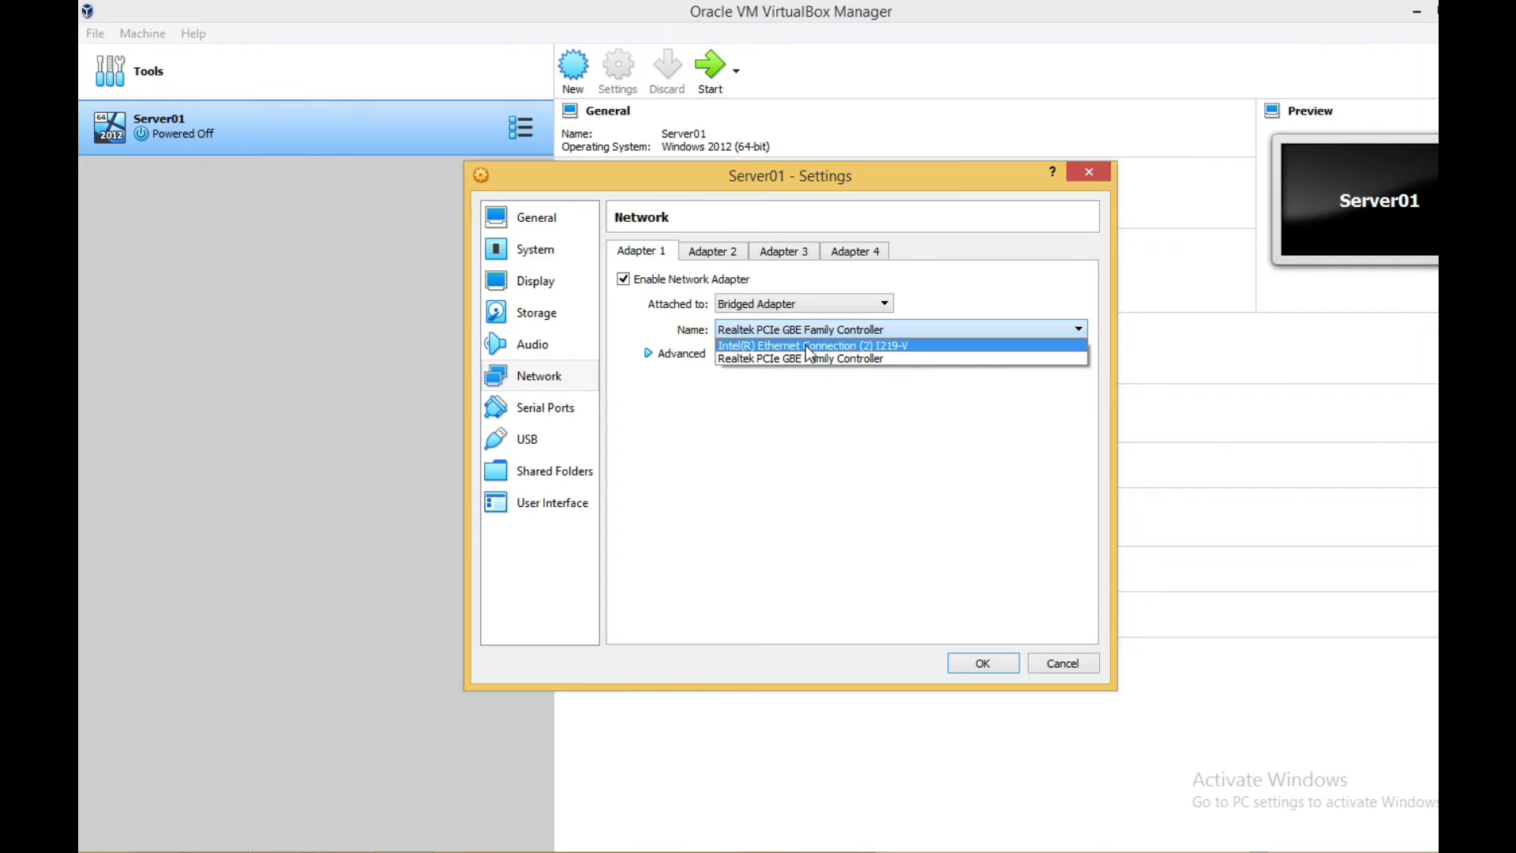
pyautogui.click(794, 360)
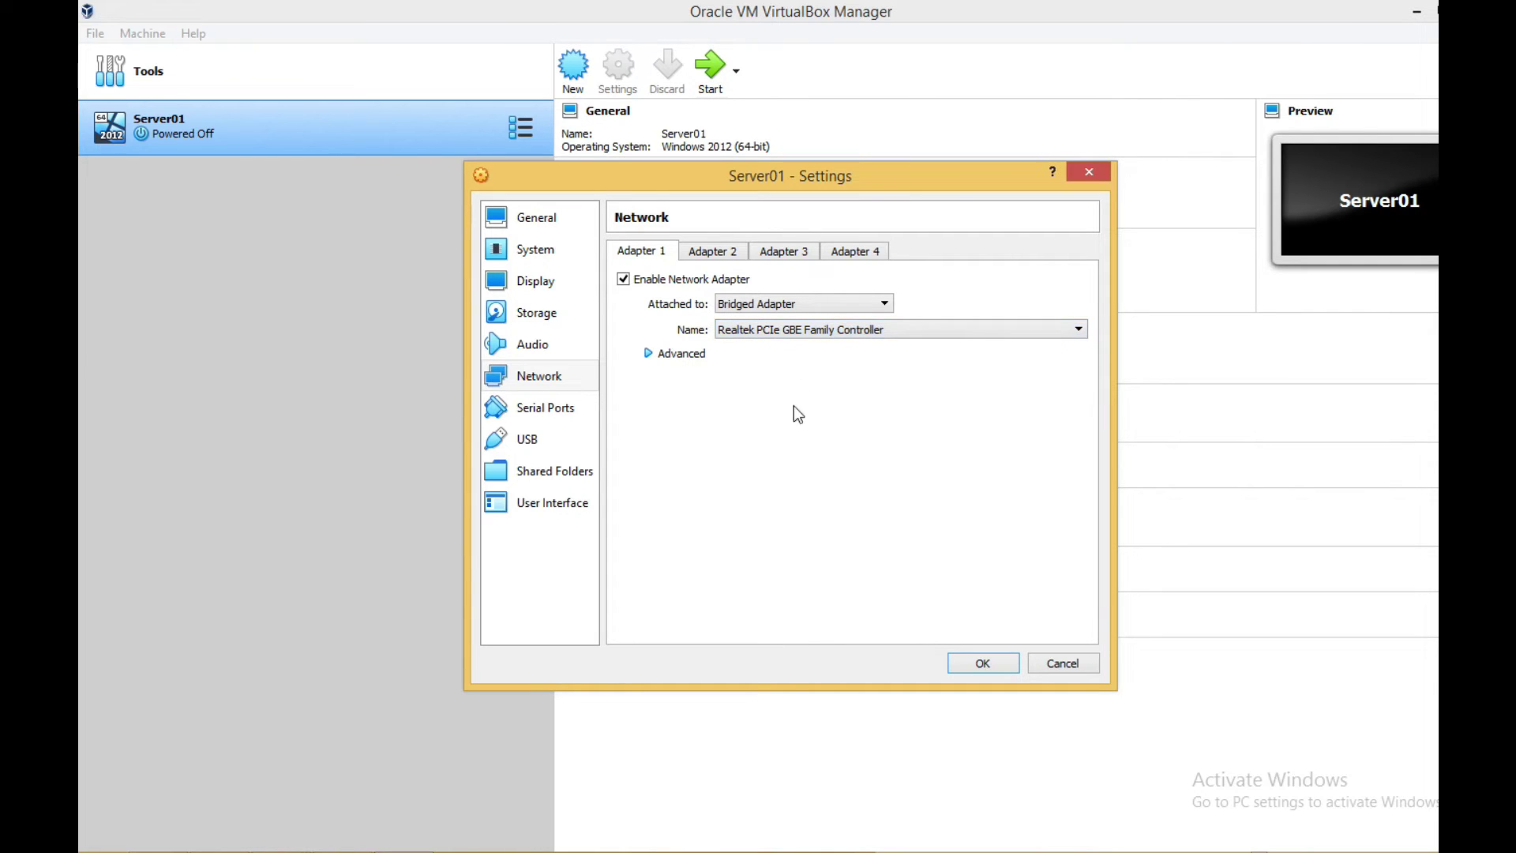
pyautogui.click(662, 353)
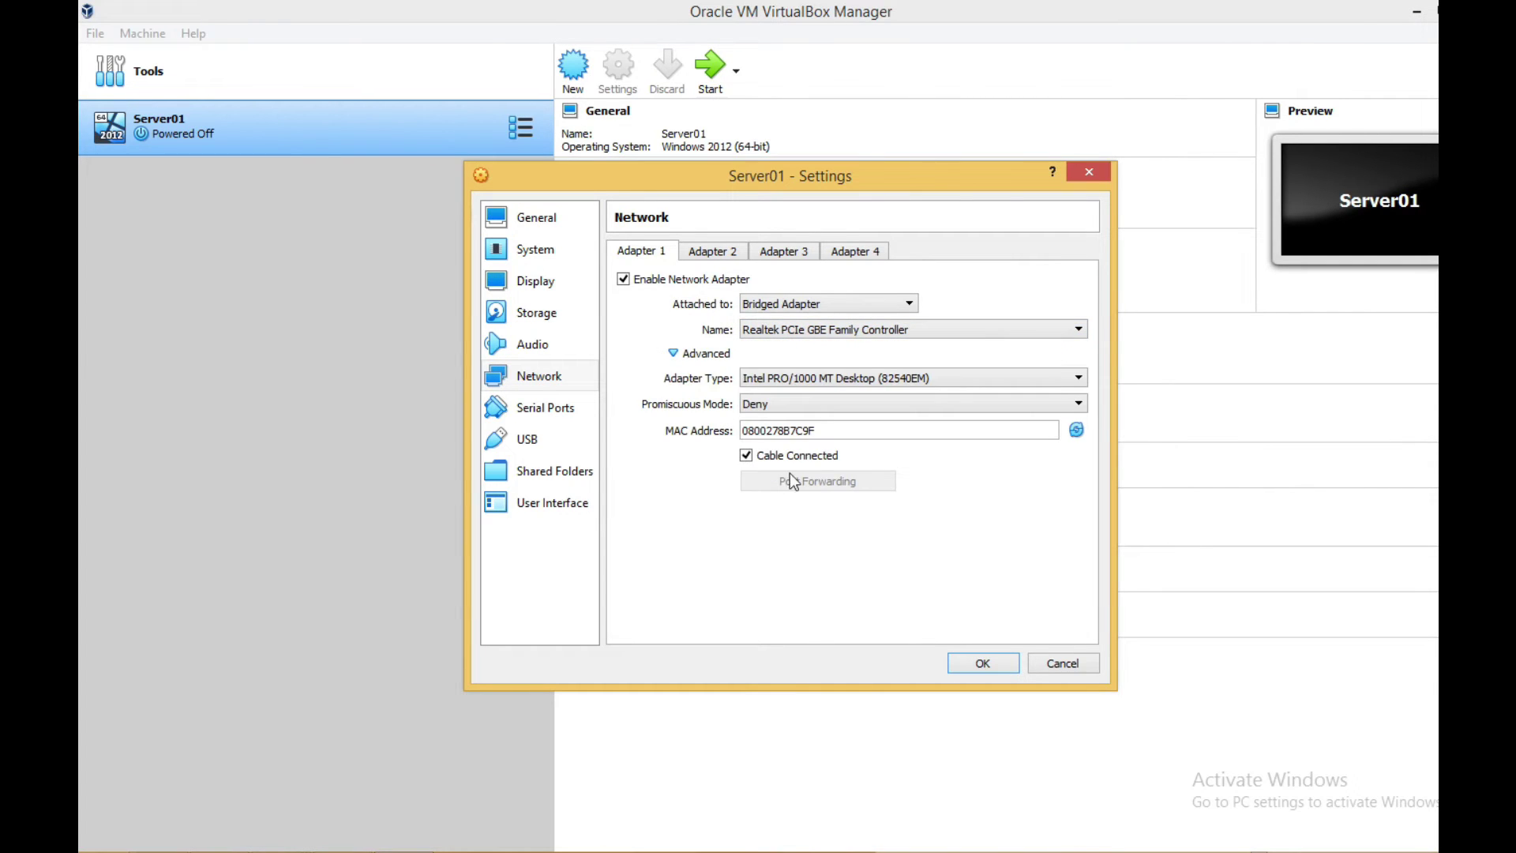
# Enable Adapter 2, attach it to NAT, and save Server01's settings.
pyautogui.click(710, 254)
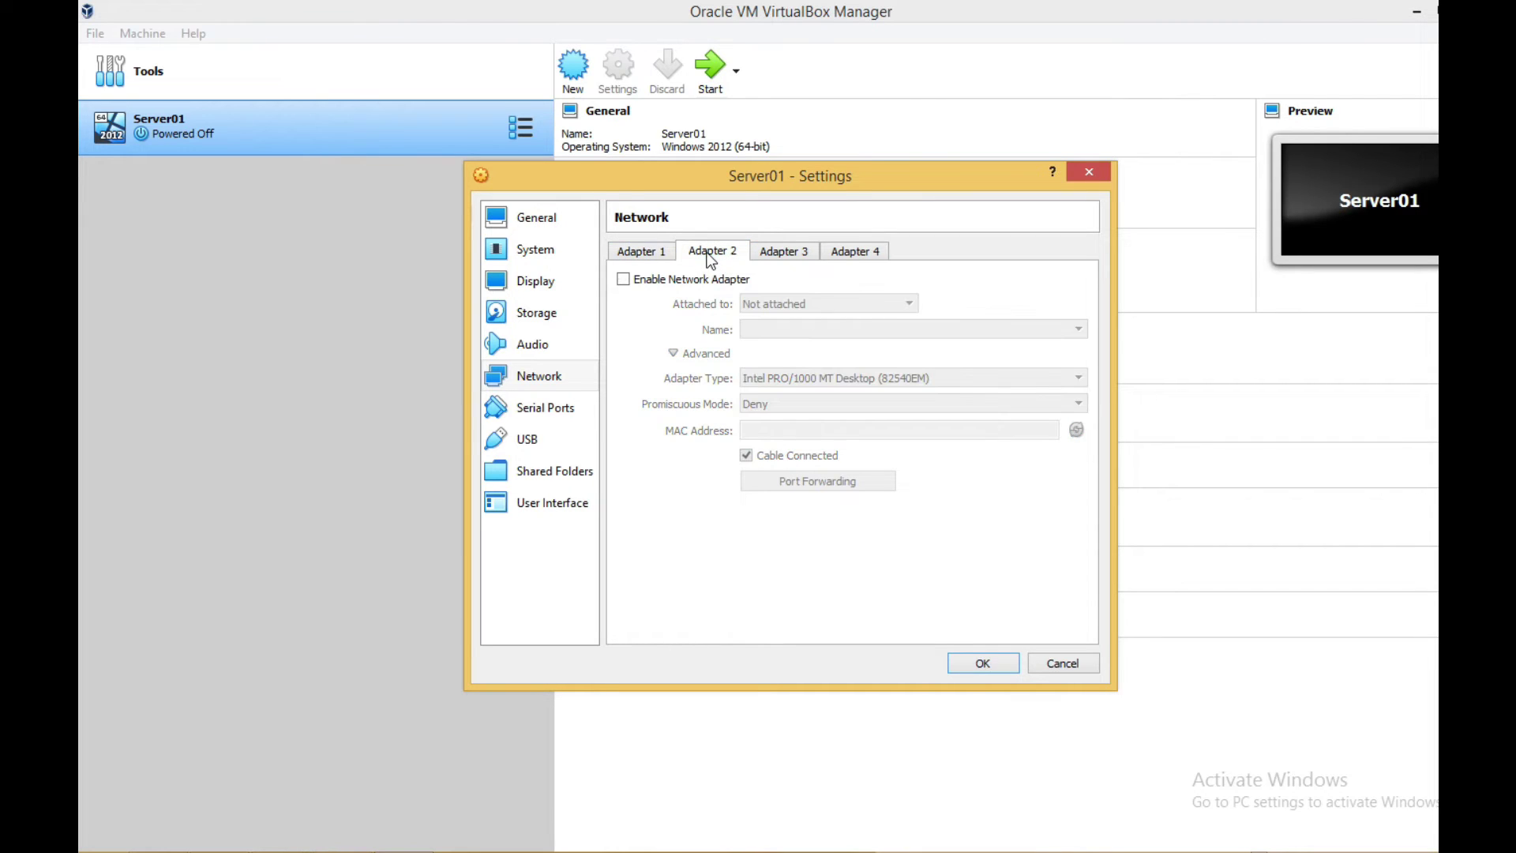
pyautogui.click(625, 280)
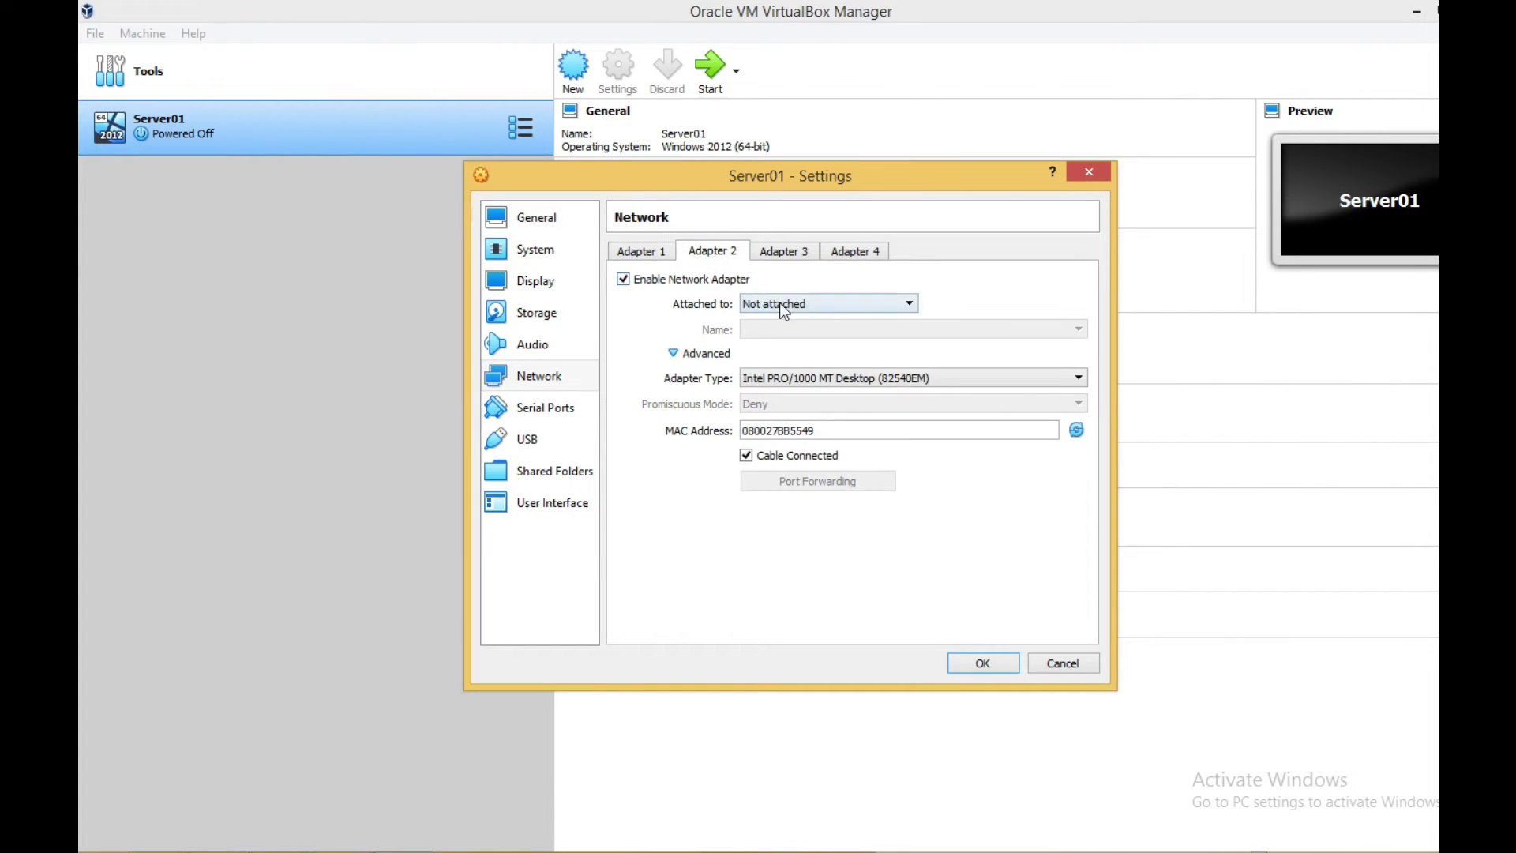
pyautogui.click(847, 305)
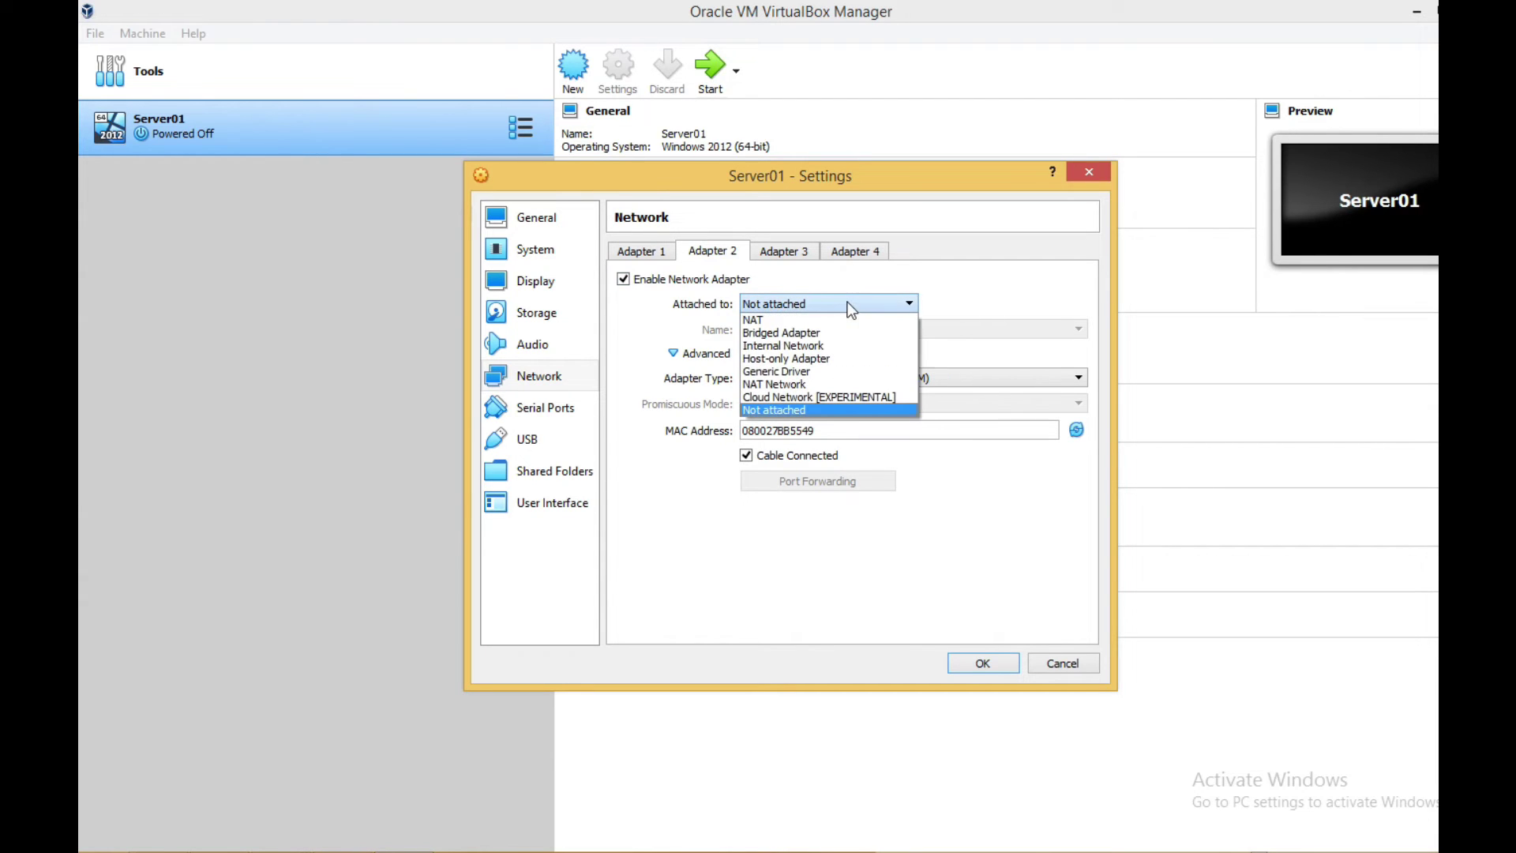
pyautogui.click(814, 319)
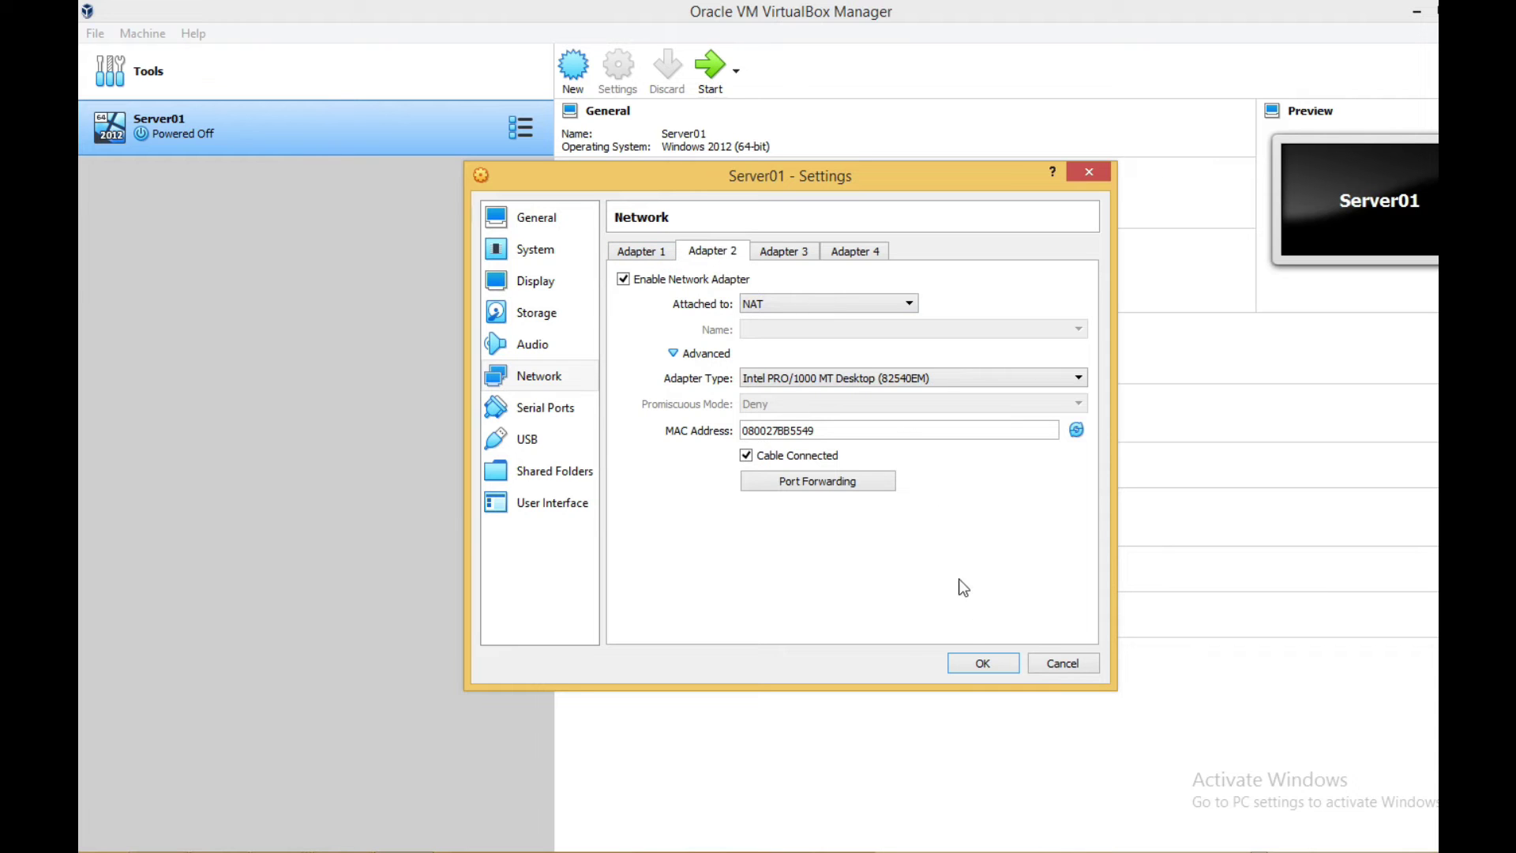
pyautogui.click(979, 664)
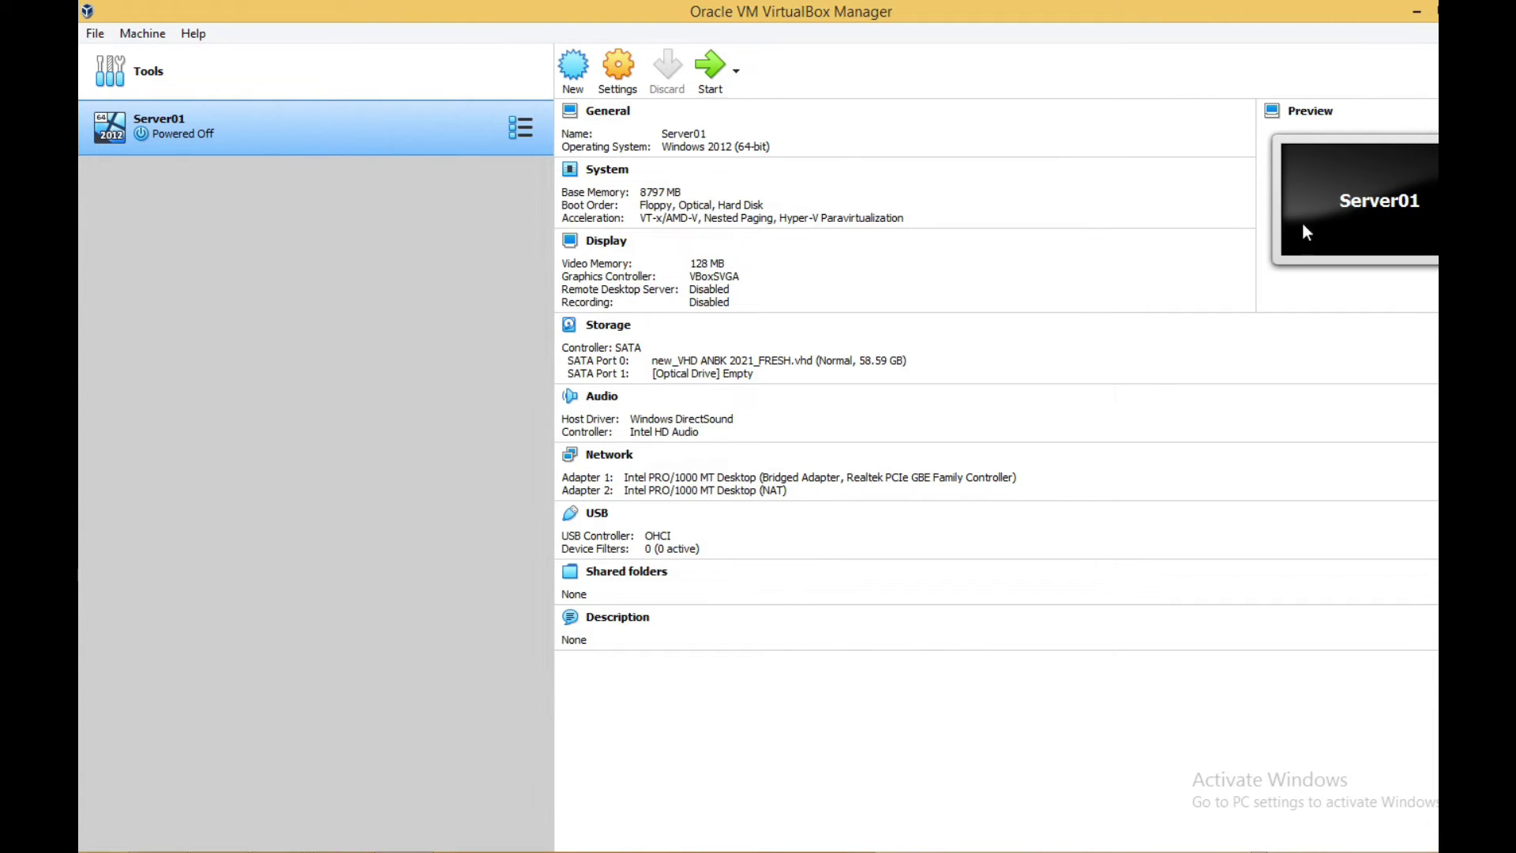
# Minimize VirtualBox Manager, Network Connections, and Network and Sharing Center to clear the desktop.
pyautogui.click(1417, 12)
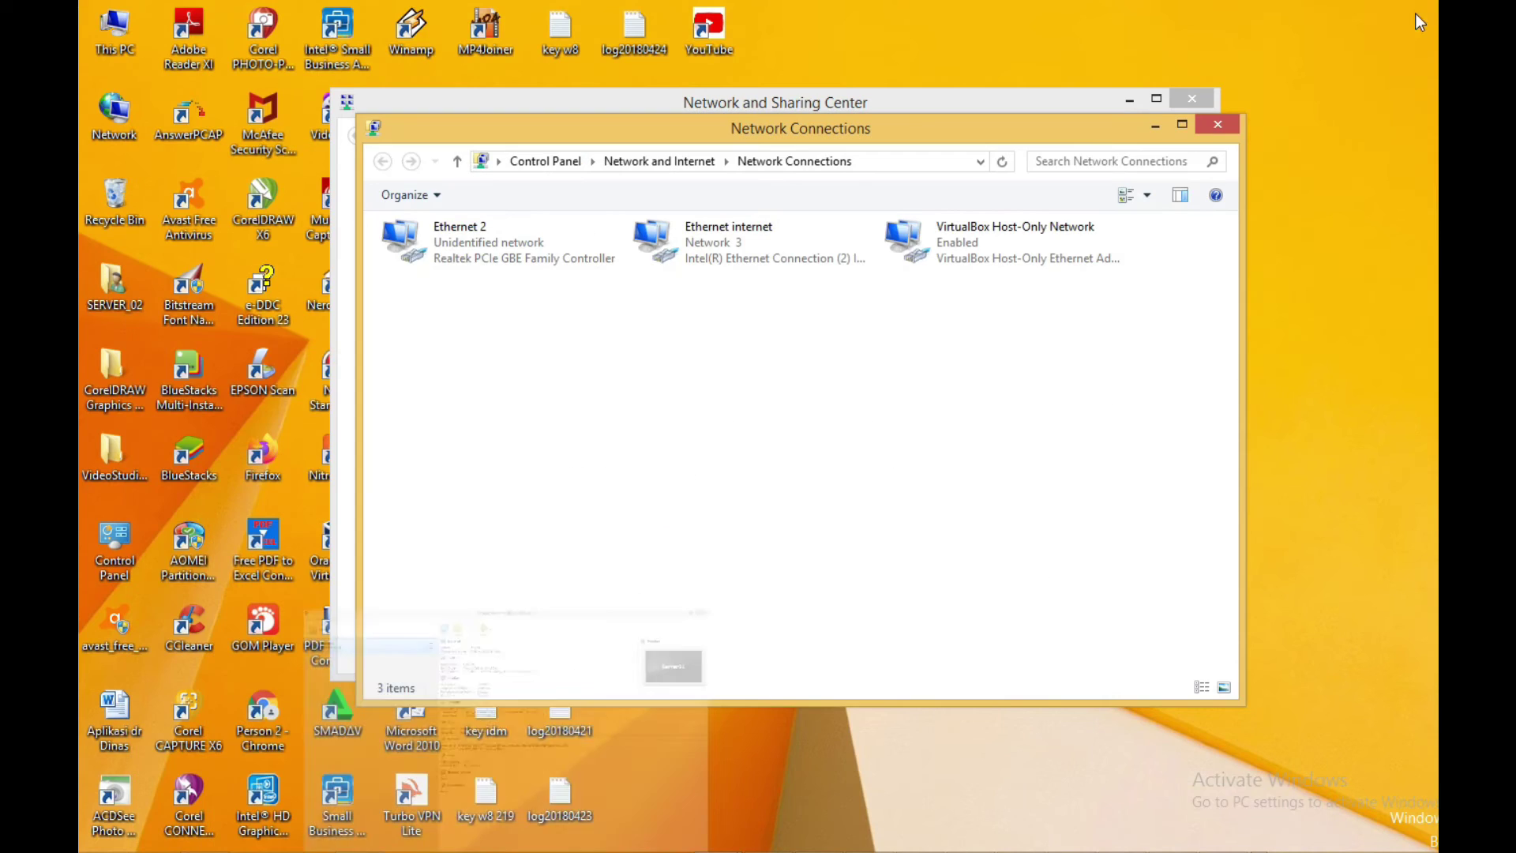
pyautogui.click(1156, 124)
pyautogui.click(1131, 100)
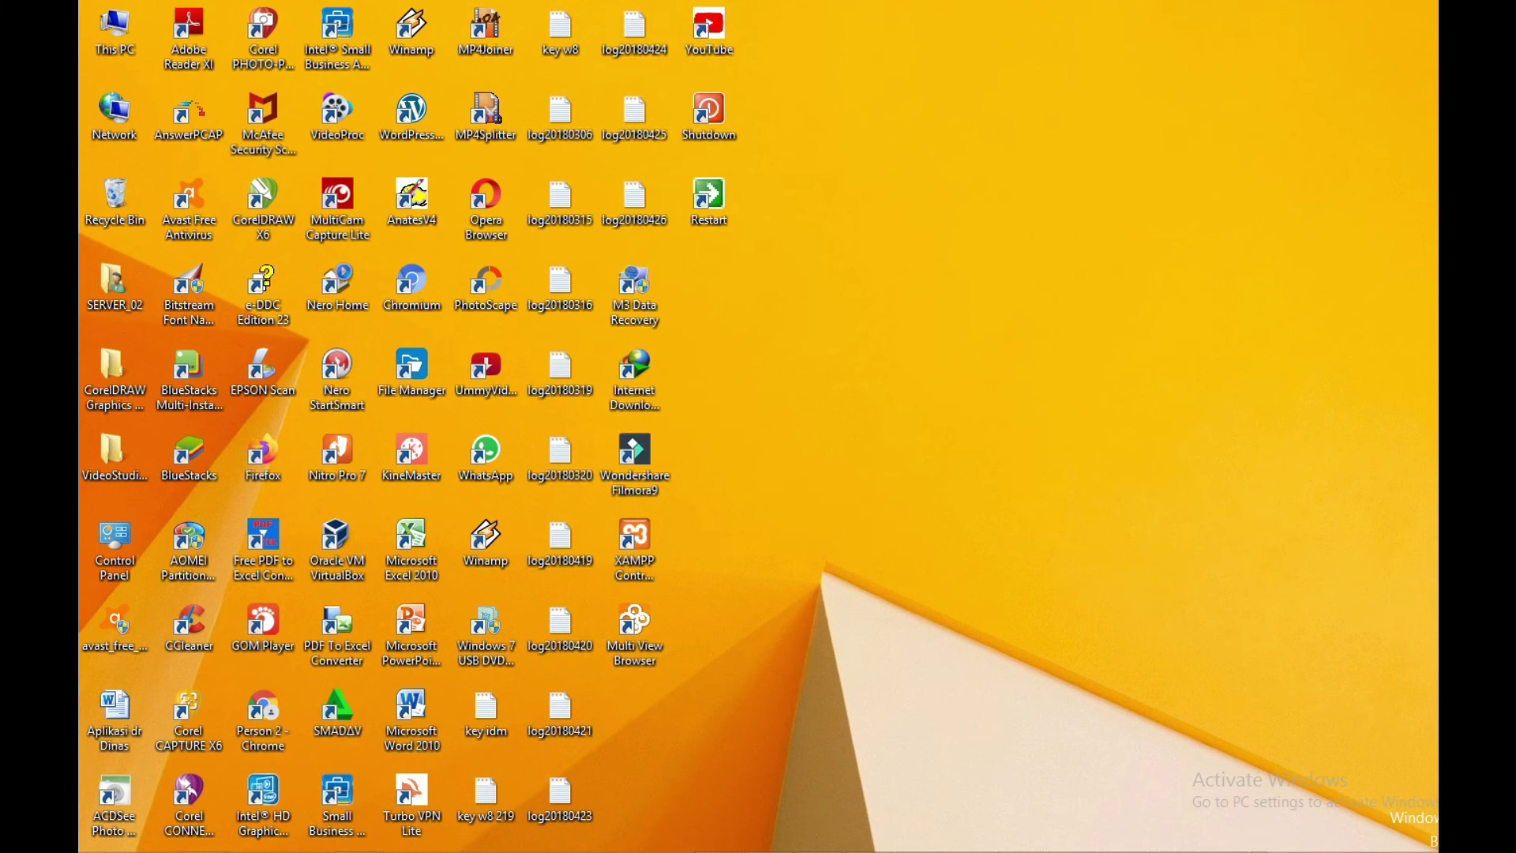
# In the file browser, go up from the VHD folders to vhd hasil download 2021 and open the EXAMBRO 2021 folder.
pyautogui.click(237, 851)
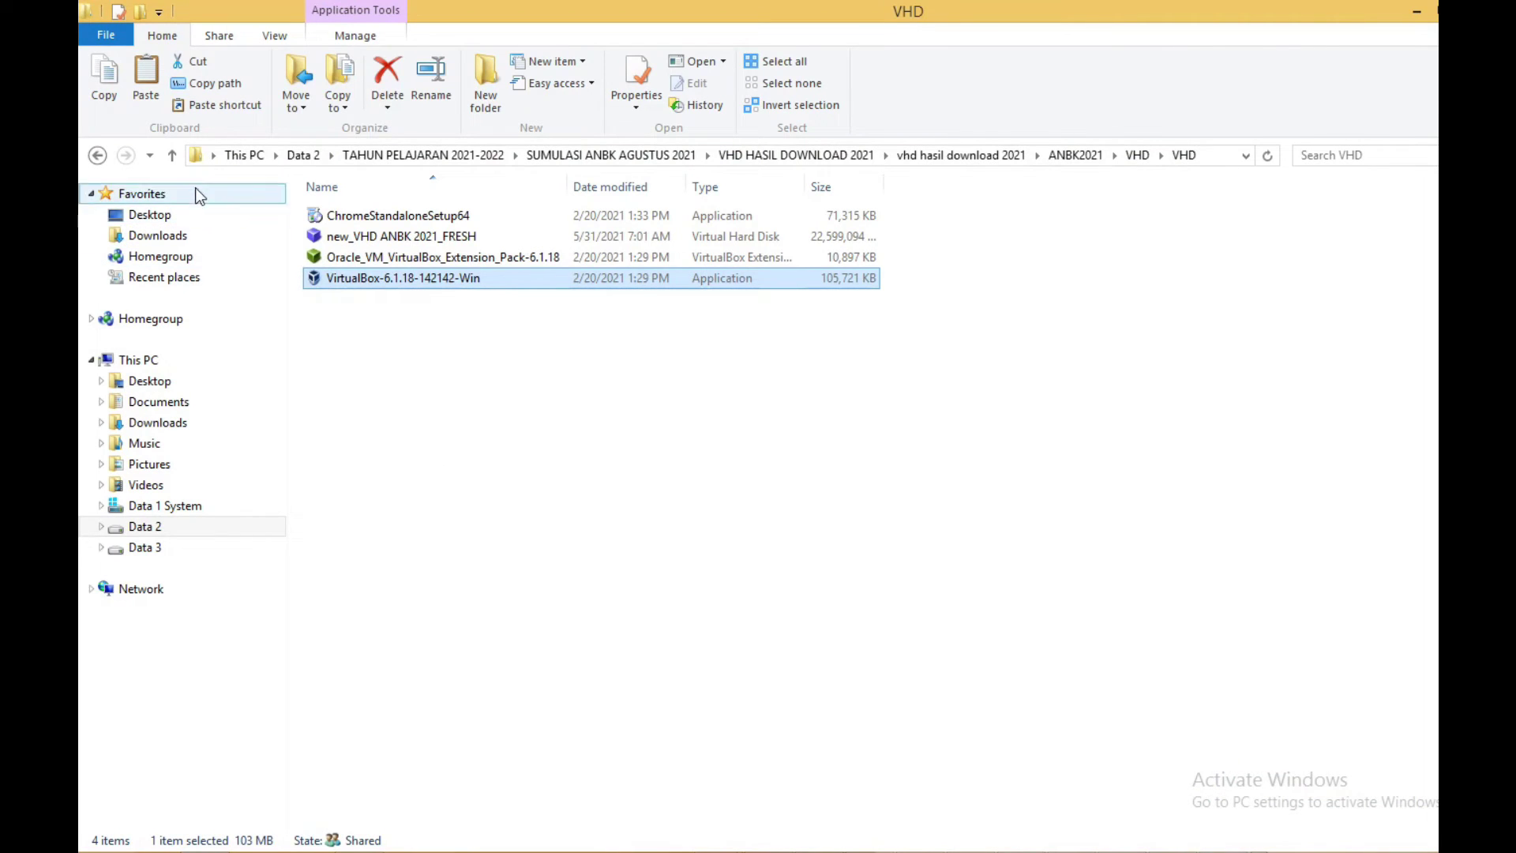
pyautogui.click(173, 155)
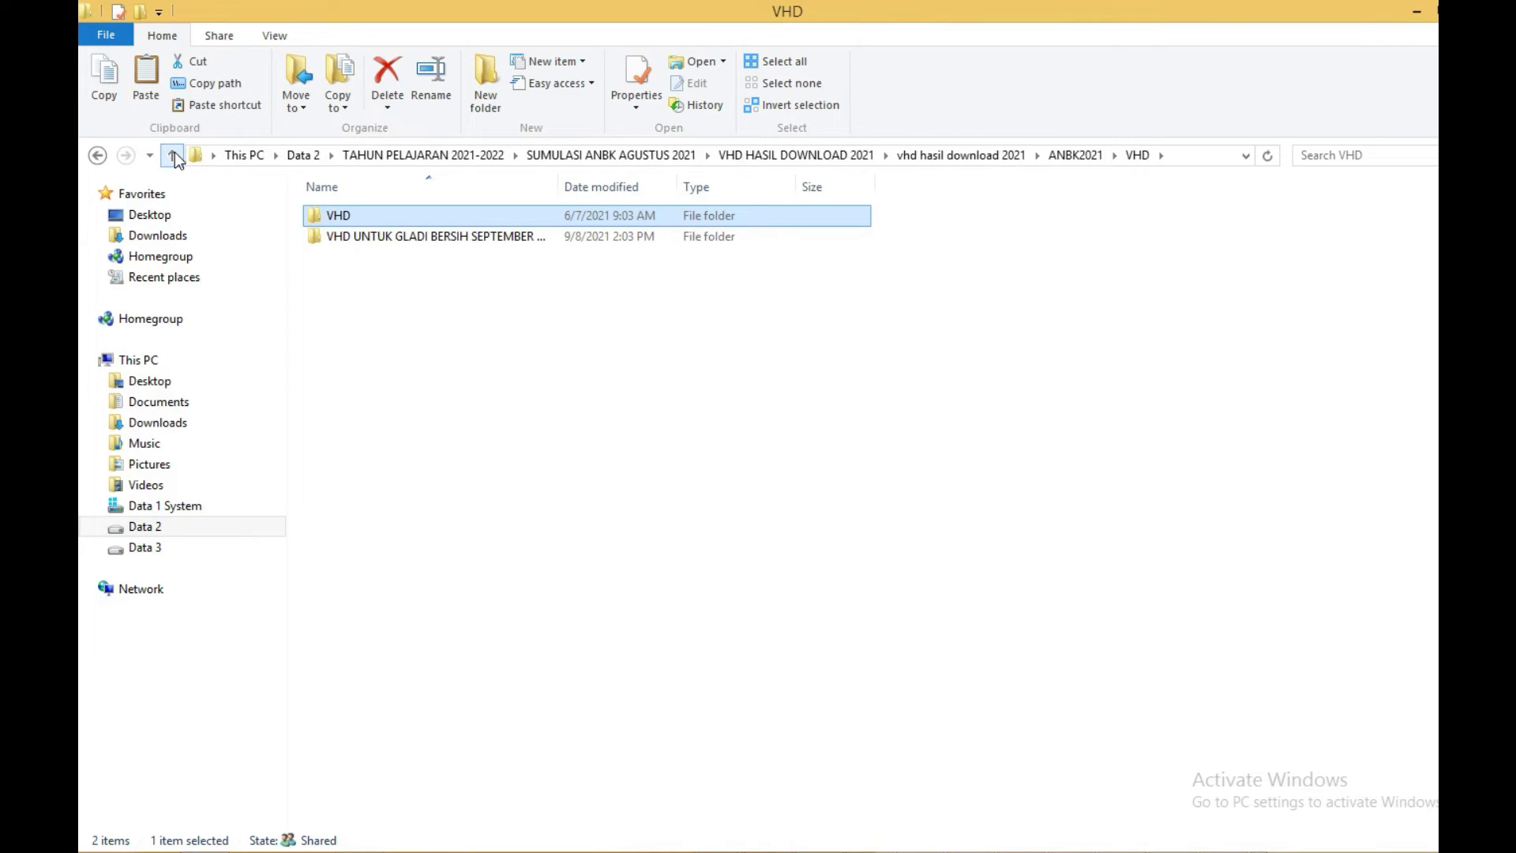
pyautogui.doubleClick(360, 236)
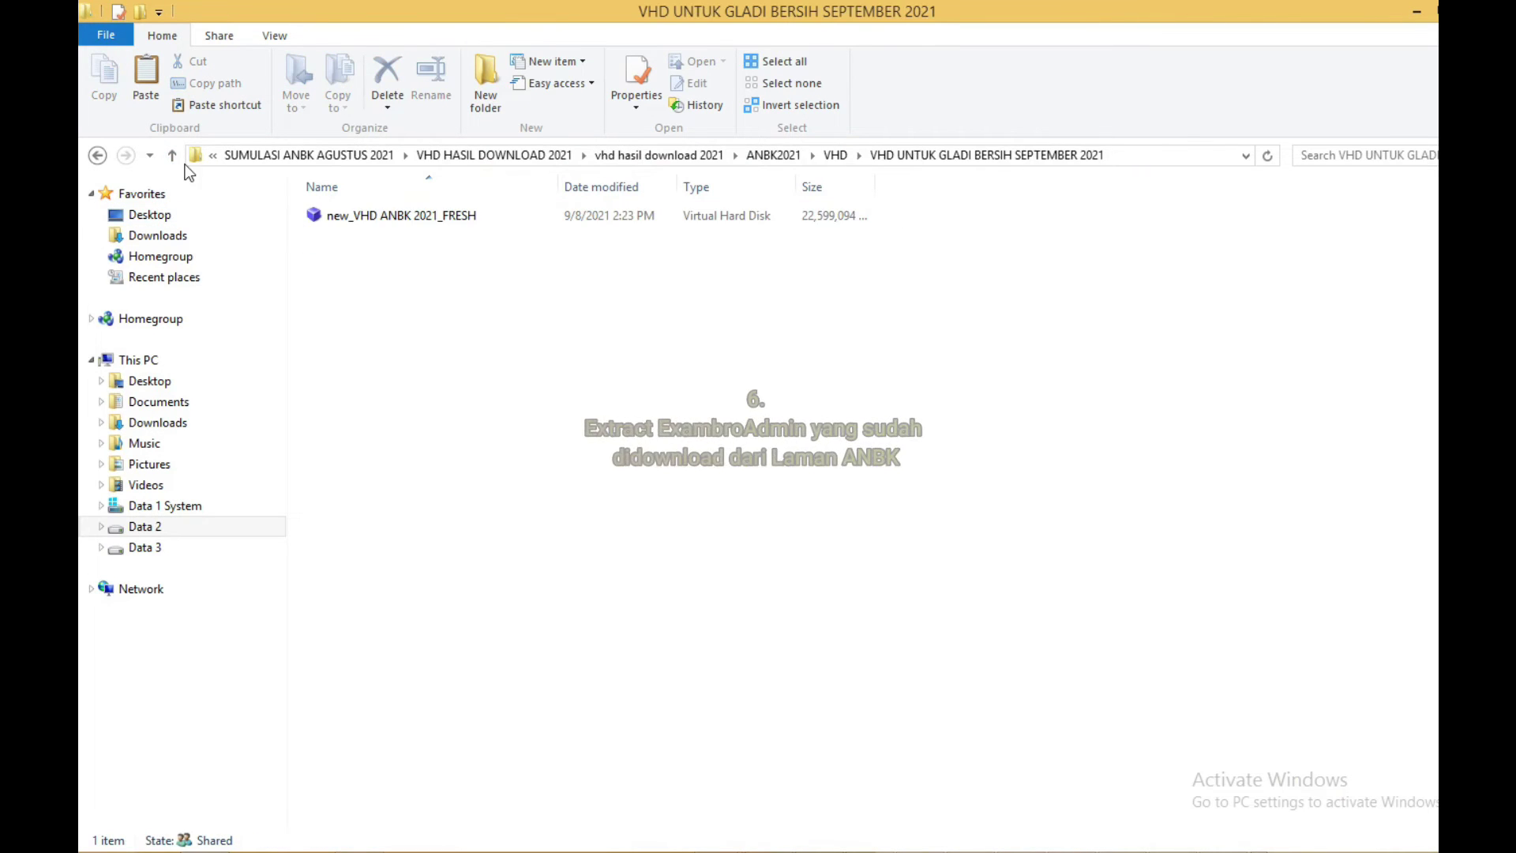
pyautogui.click(171, 156)
pyautogui.click(171, 156)
pyautogui.click(172, 155)
pyautogui.click(364, 240)
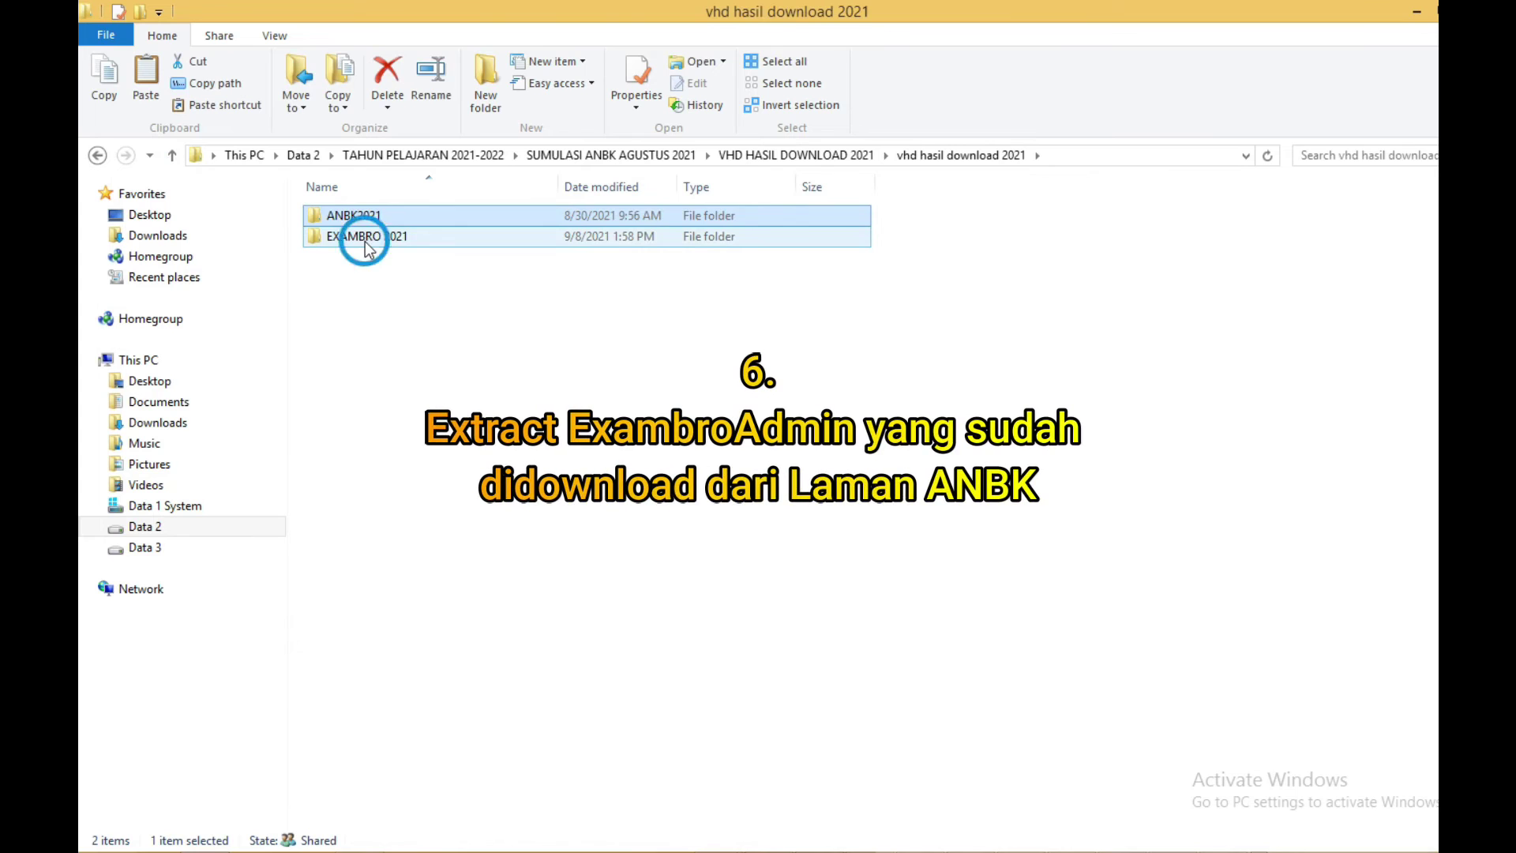
pyautogui.doubleClick(365, 240)
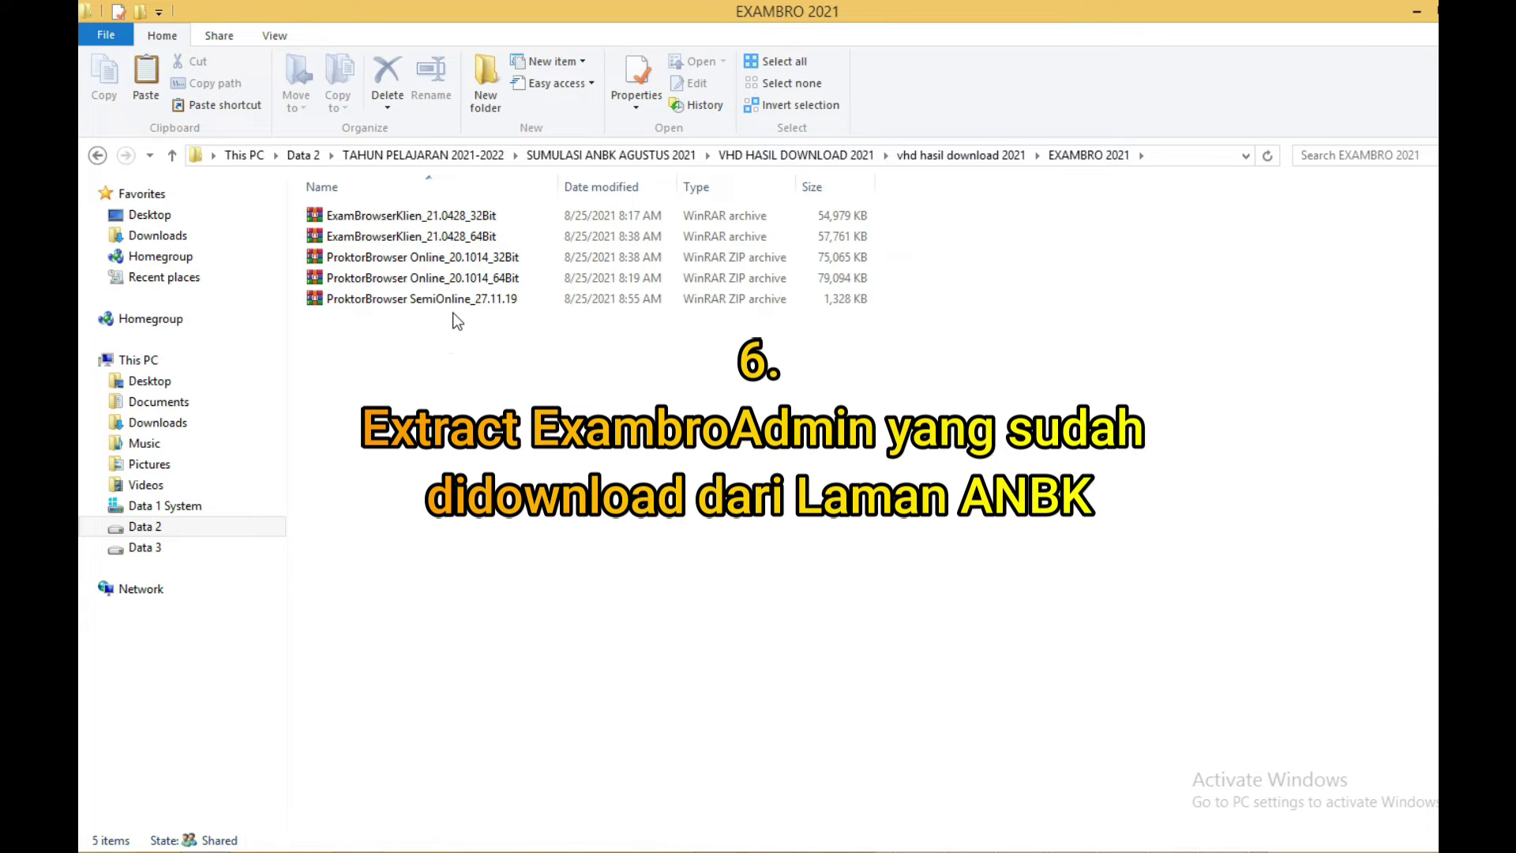
# Extract the ProktorBrowser SemiOnline_27.11.19 archive with WinRAR into a folder of the same name, keeping the default extraction options.
pyautogui.click(392, 301)
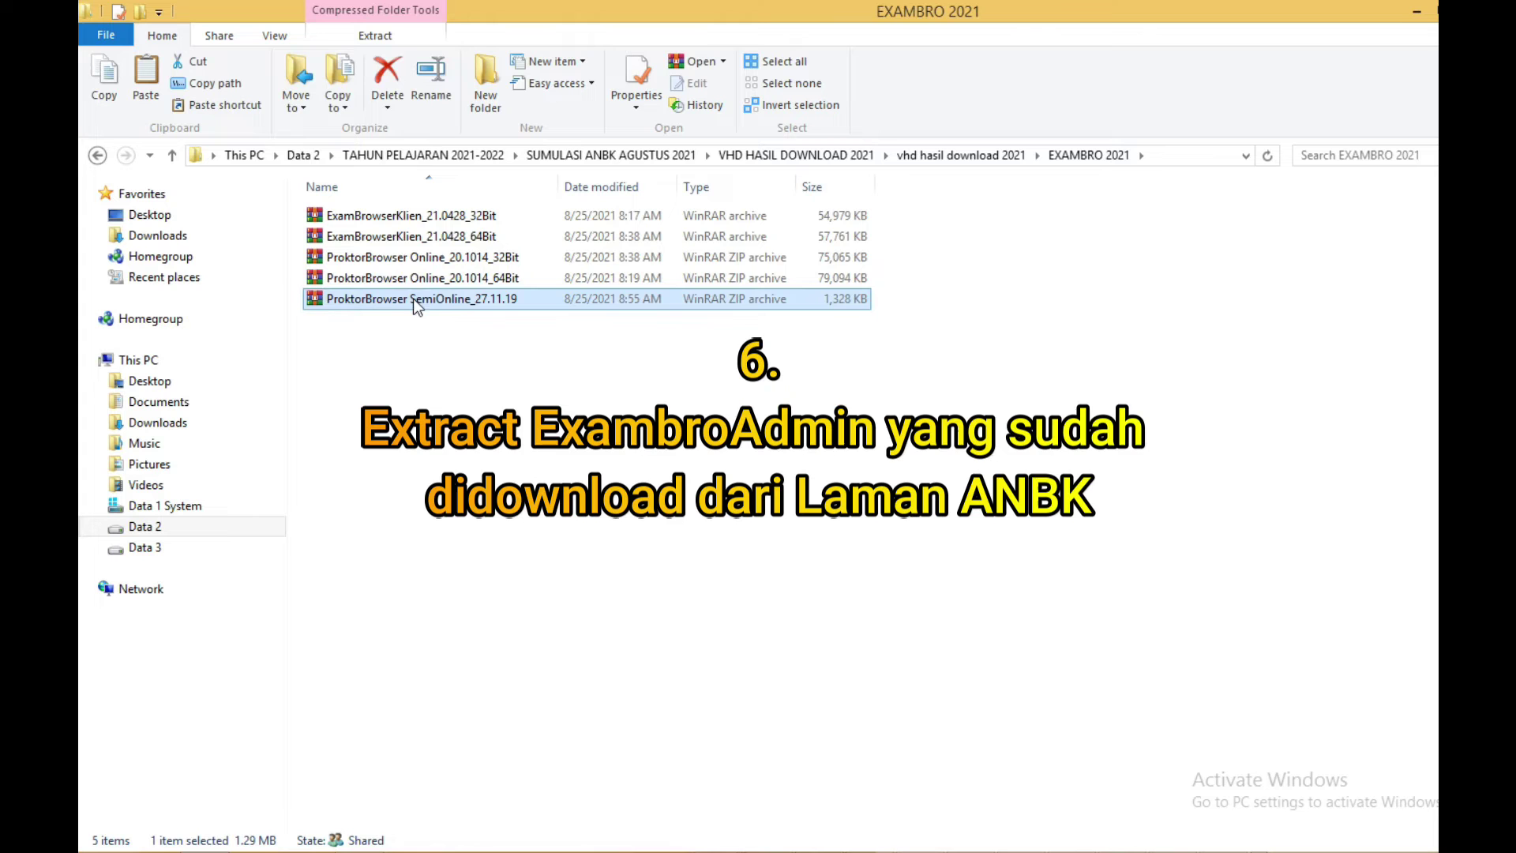
pyautogui.rightClick(406, 298)
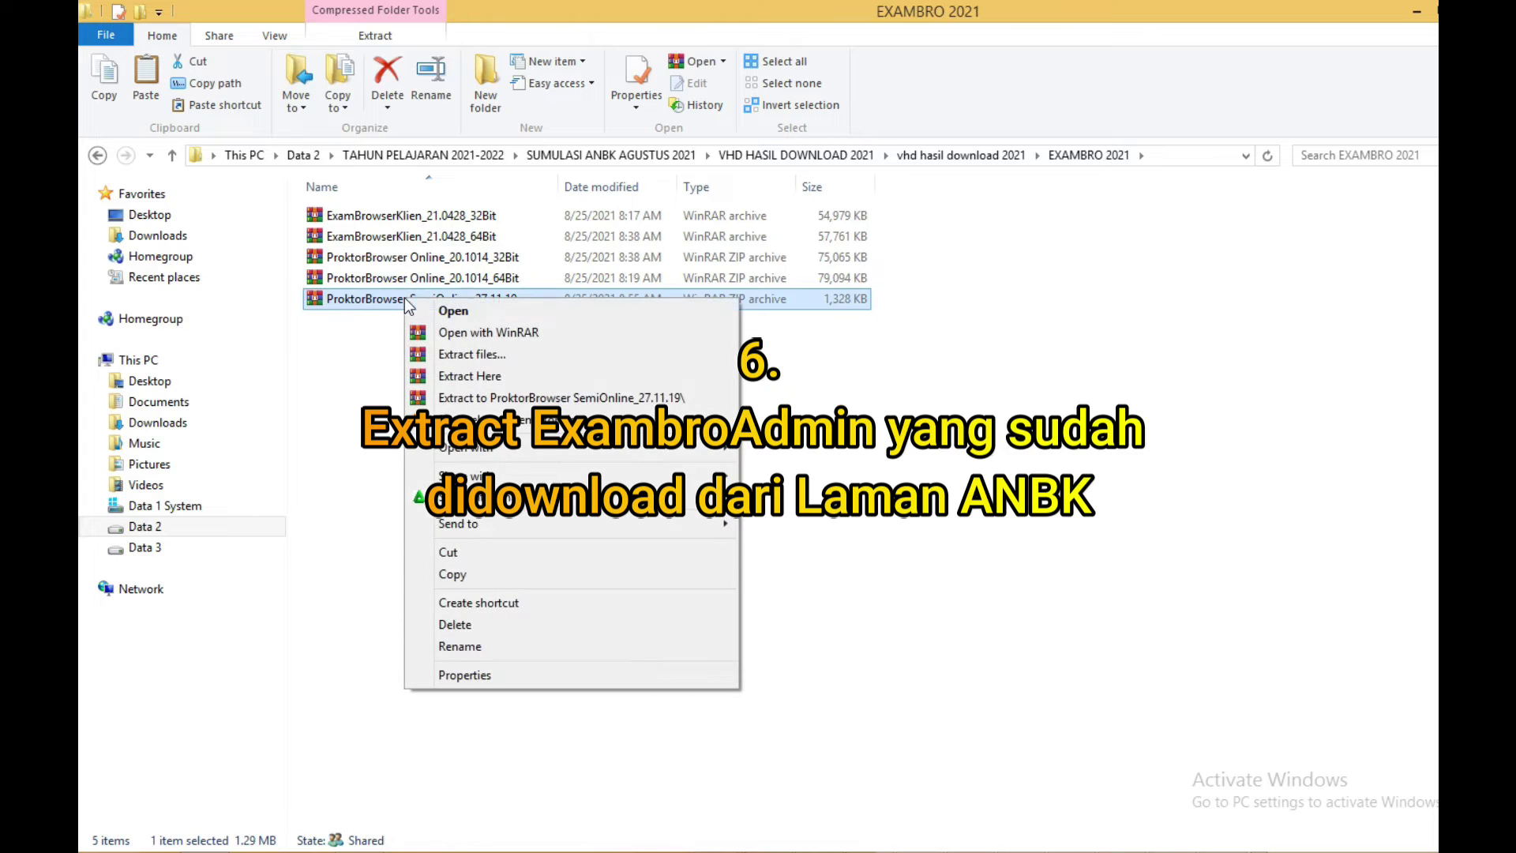
pyautogui.click(459, 356)
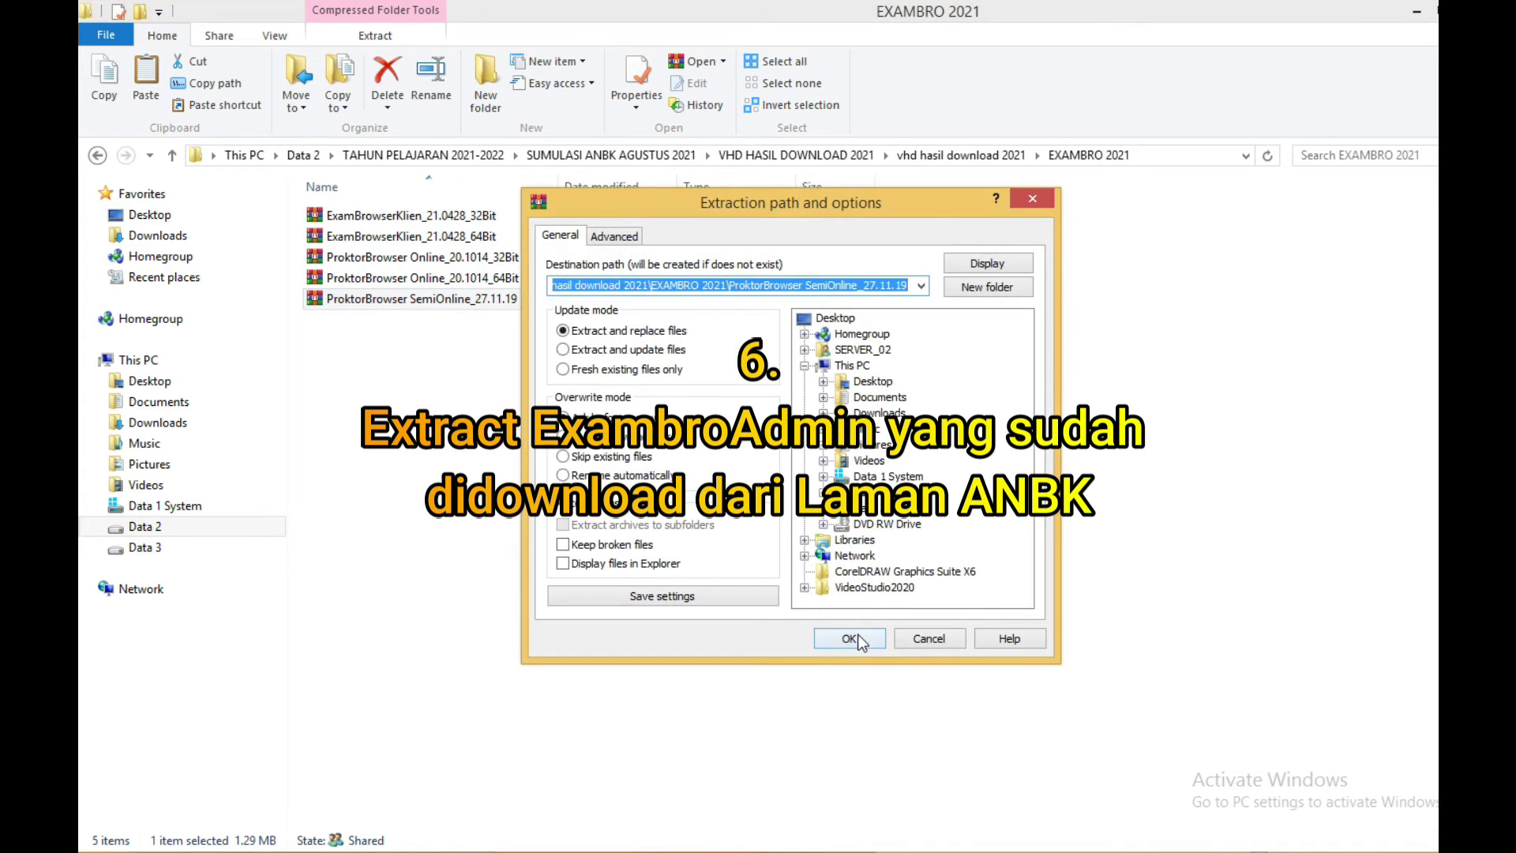
pyautogui.click(856, 638)
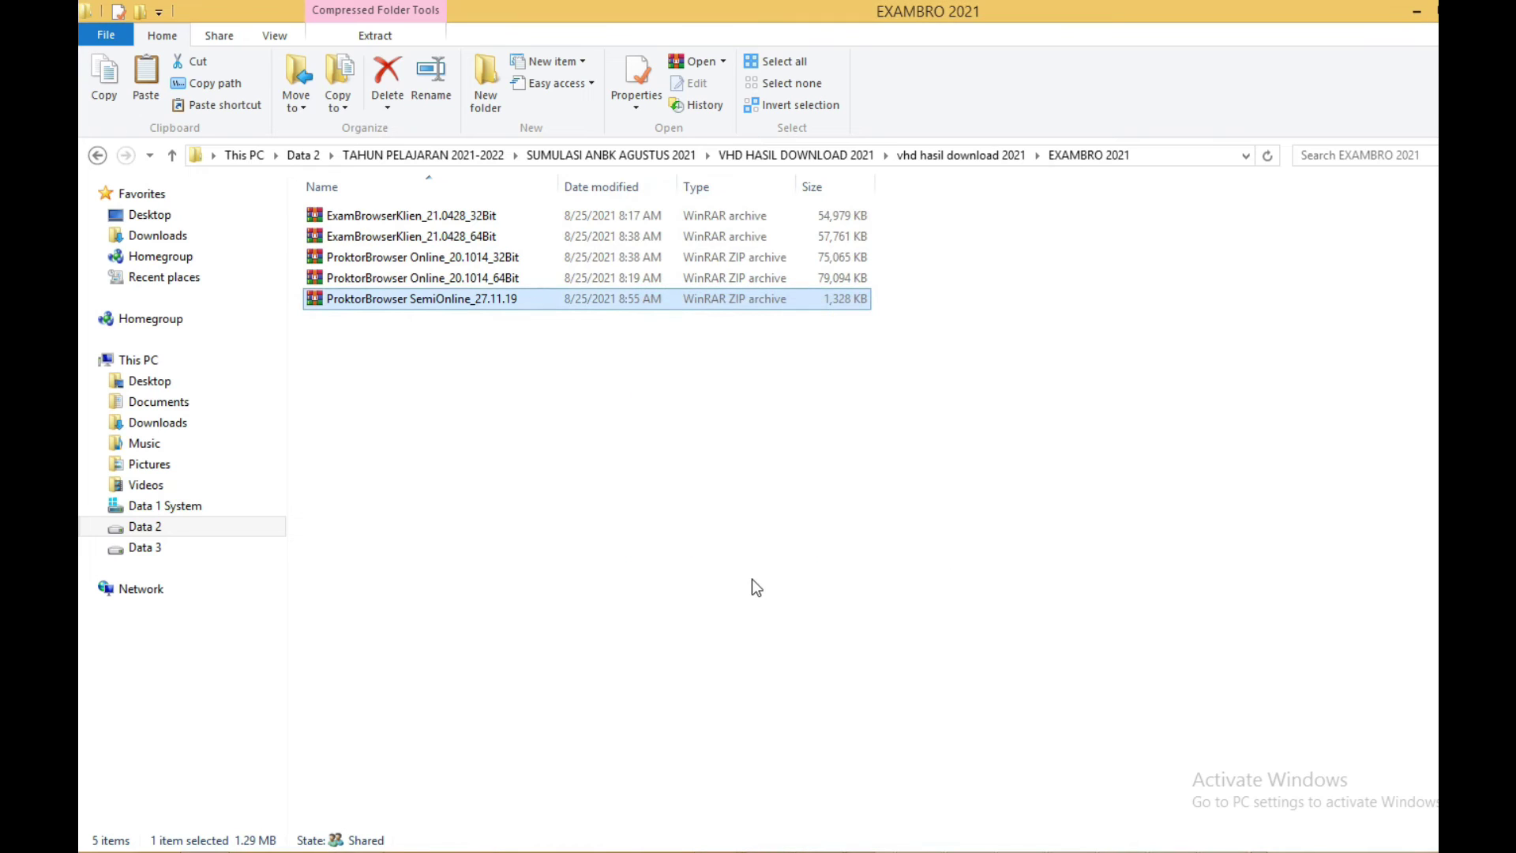
# Open the extracted ProktorBrowser folder, ignore the Smadav alert, and create a desktop shortcut for the eXamBroAdmin application.
pyautogui.doubleClick(438, 215)
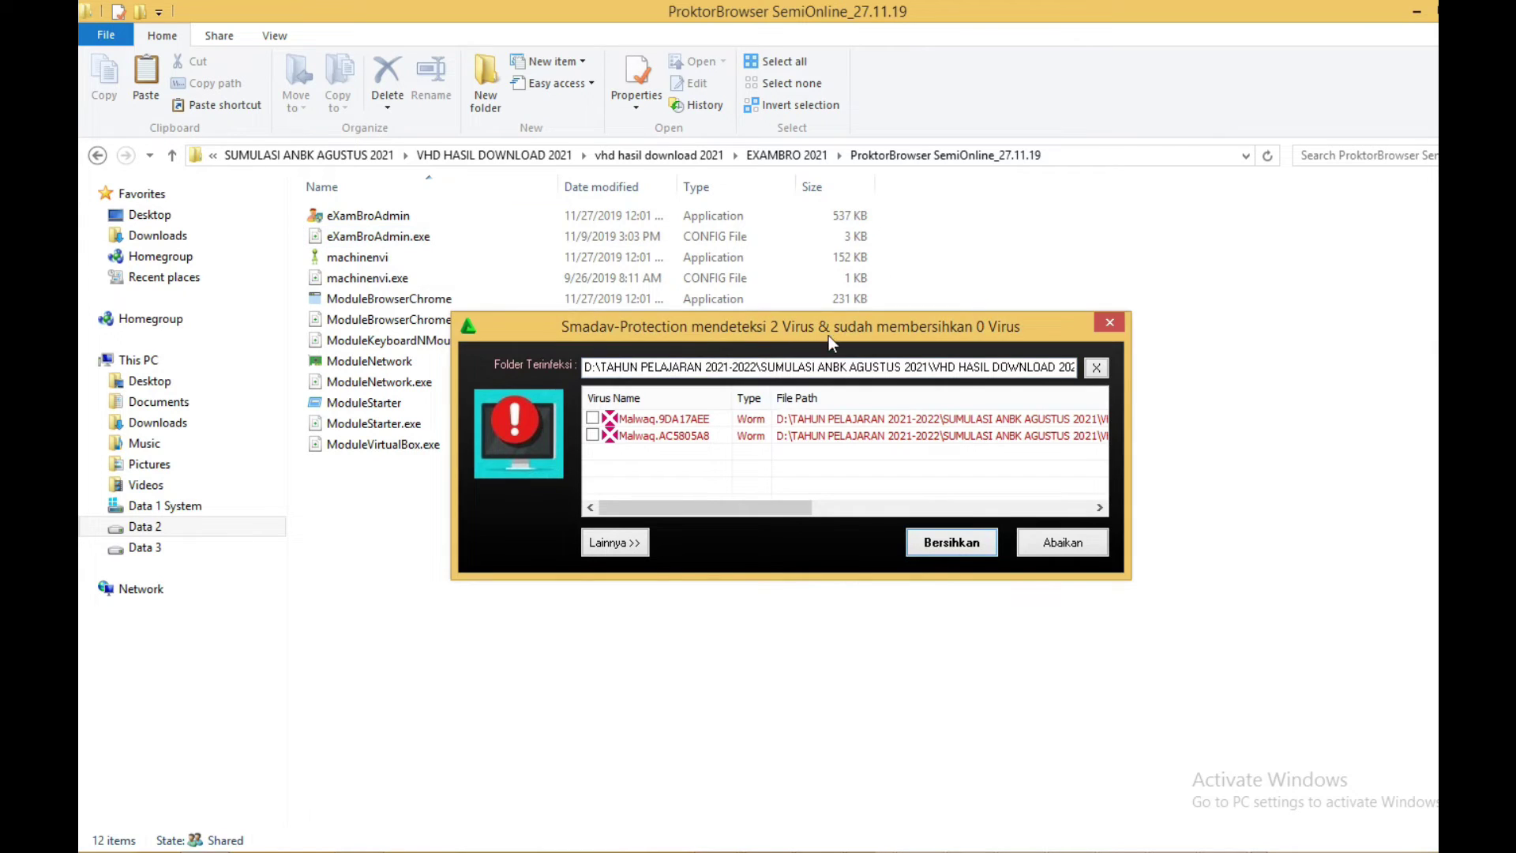
pyautogui.click(1065, 545)
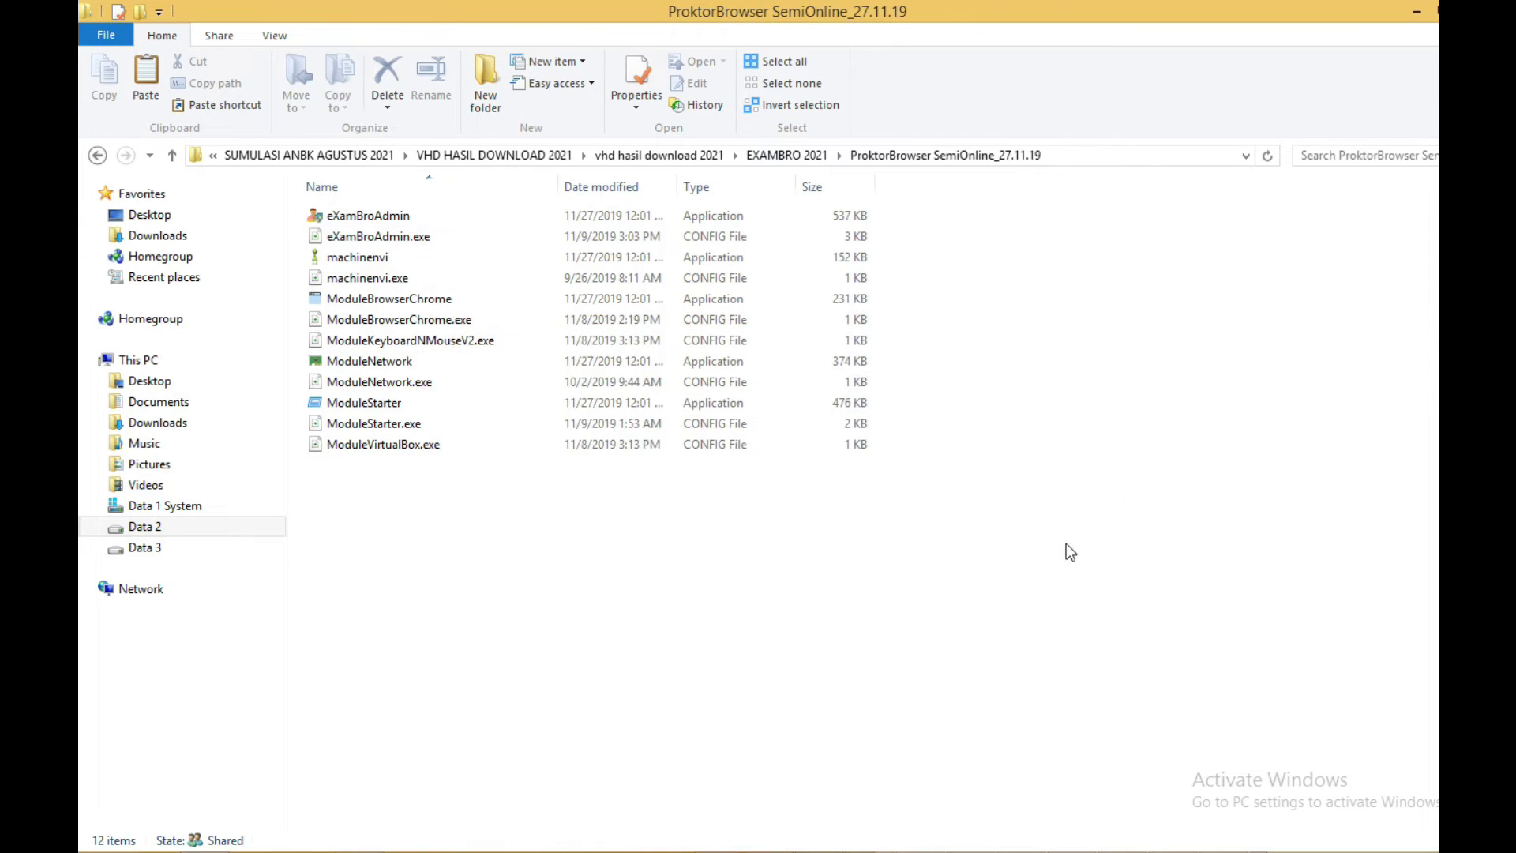
pyautogui.rightClick(397, 219)
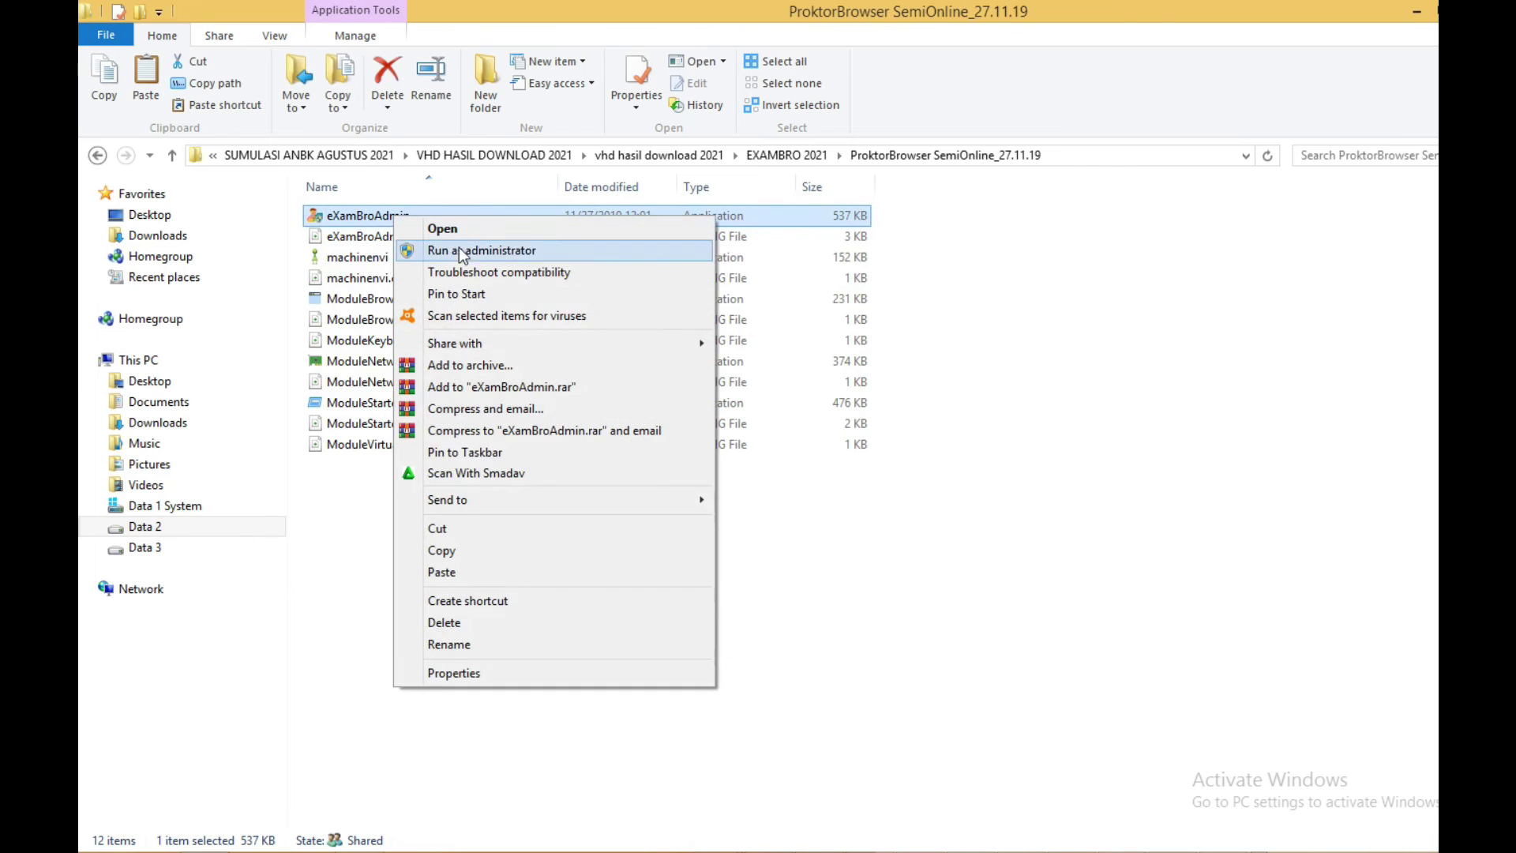
pyautogui.moveTo(649, 503)
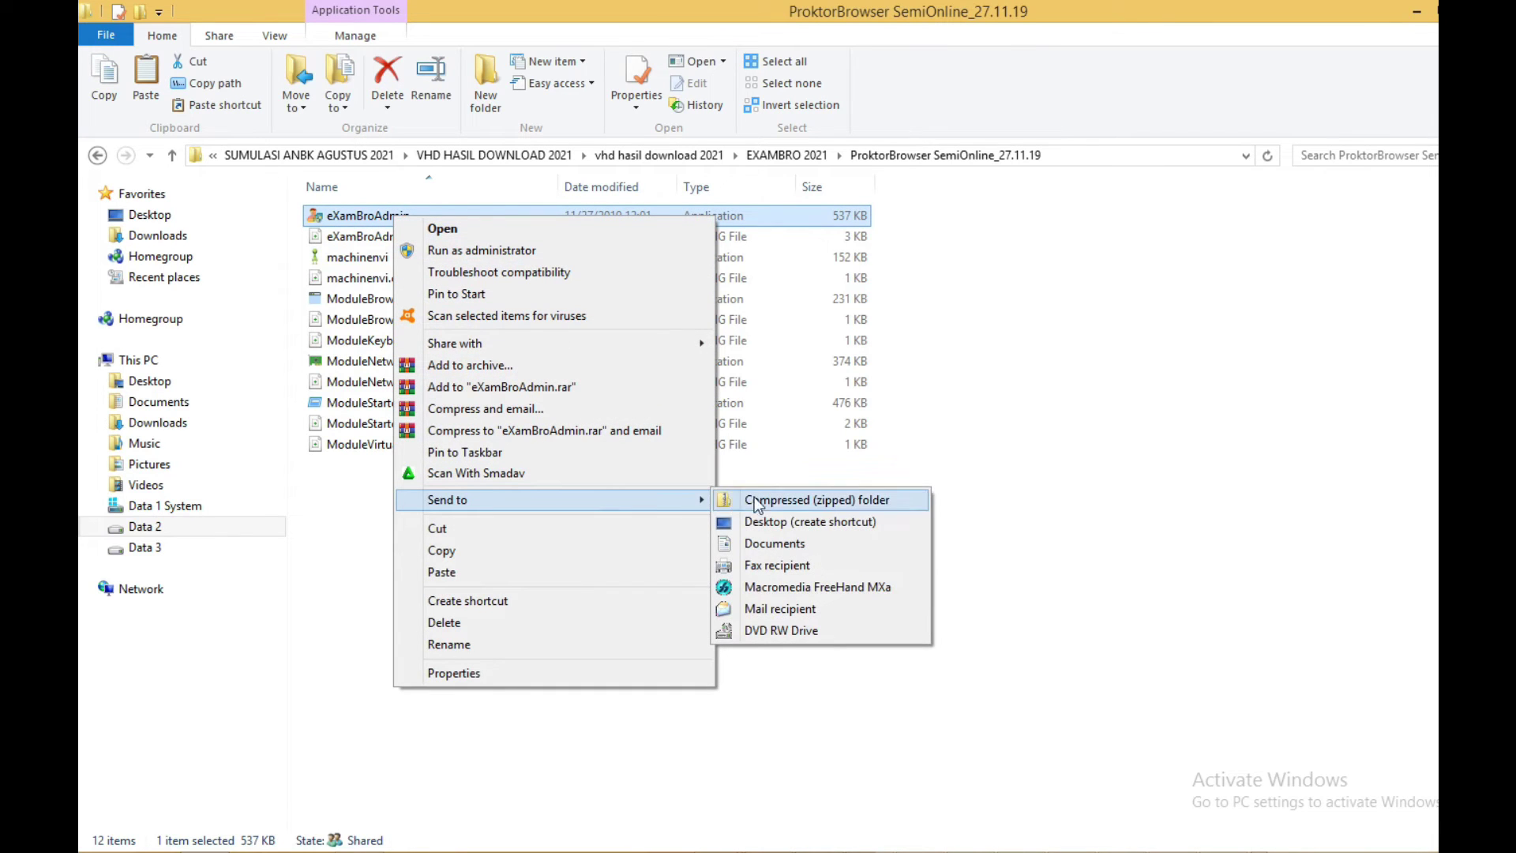
pyautogui.click(777, 524)
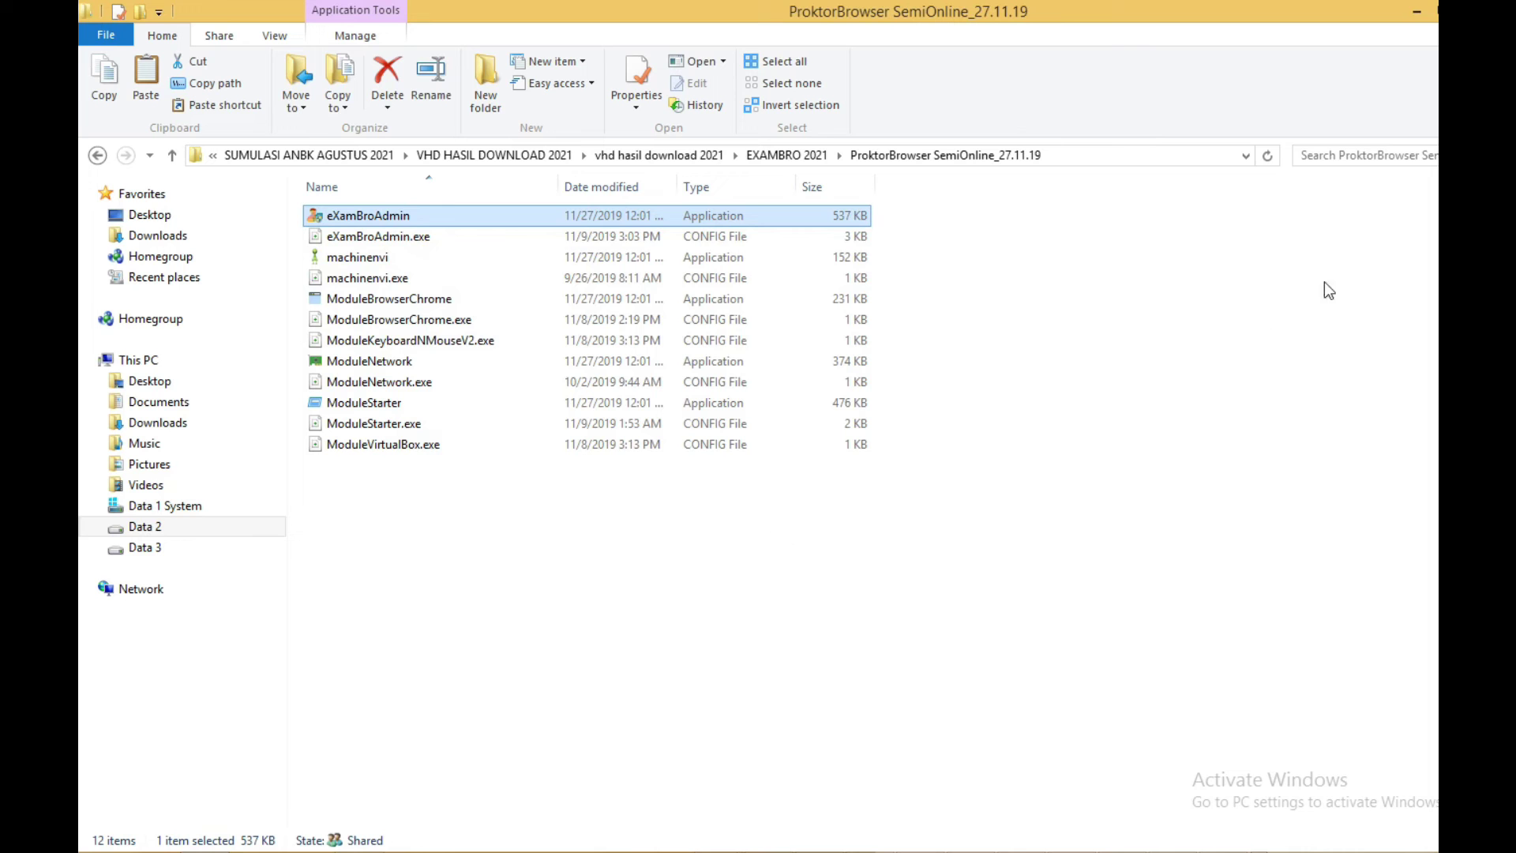
# Minimize the folder window and run the eXamBroAdmin desktop shortcut as administrator.
pyautogui.click(1419, 15)
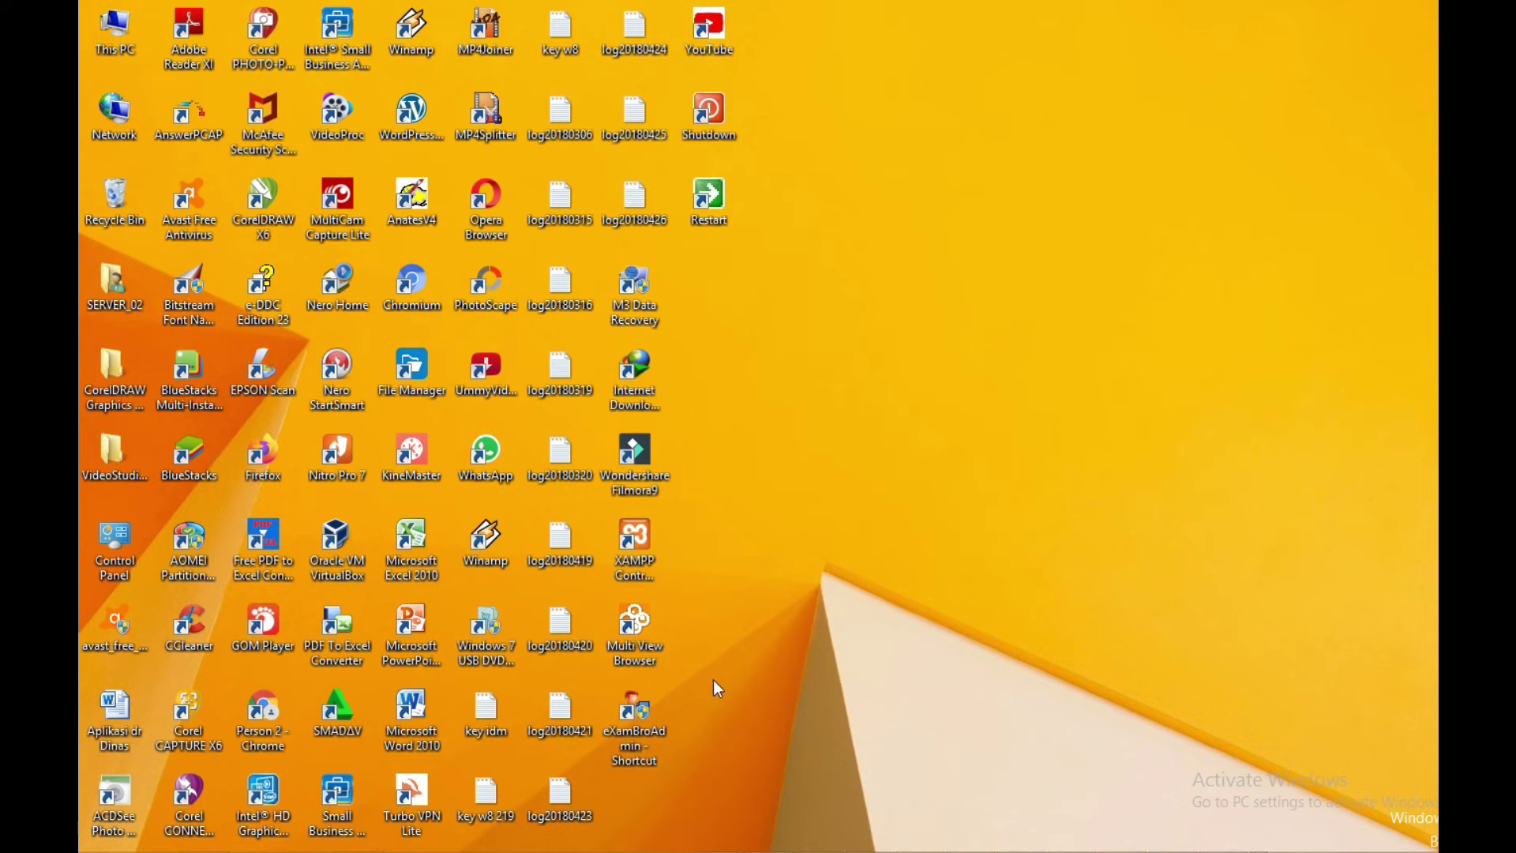
pyautogui.rightClick(642, 716)
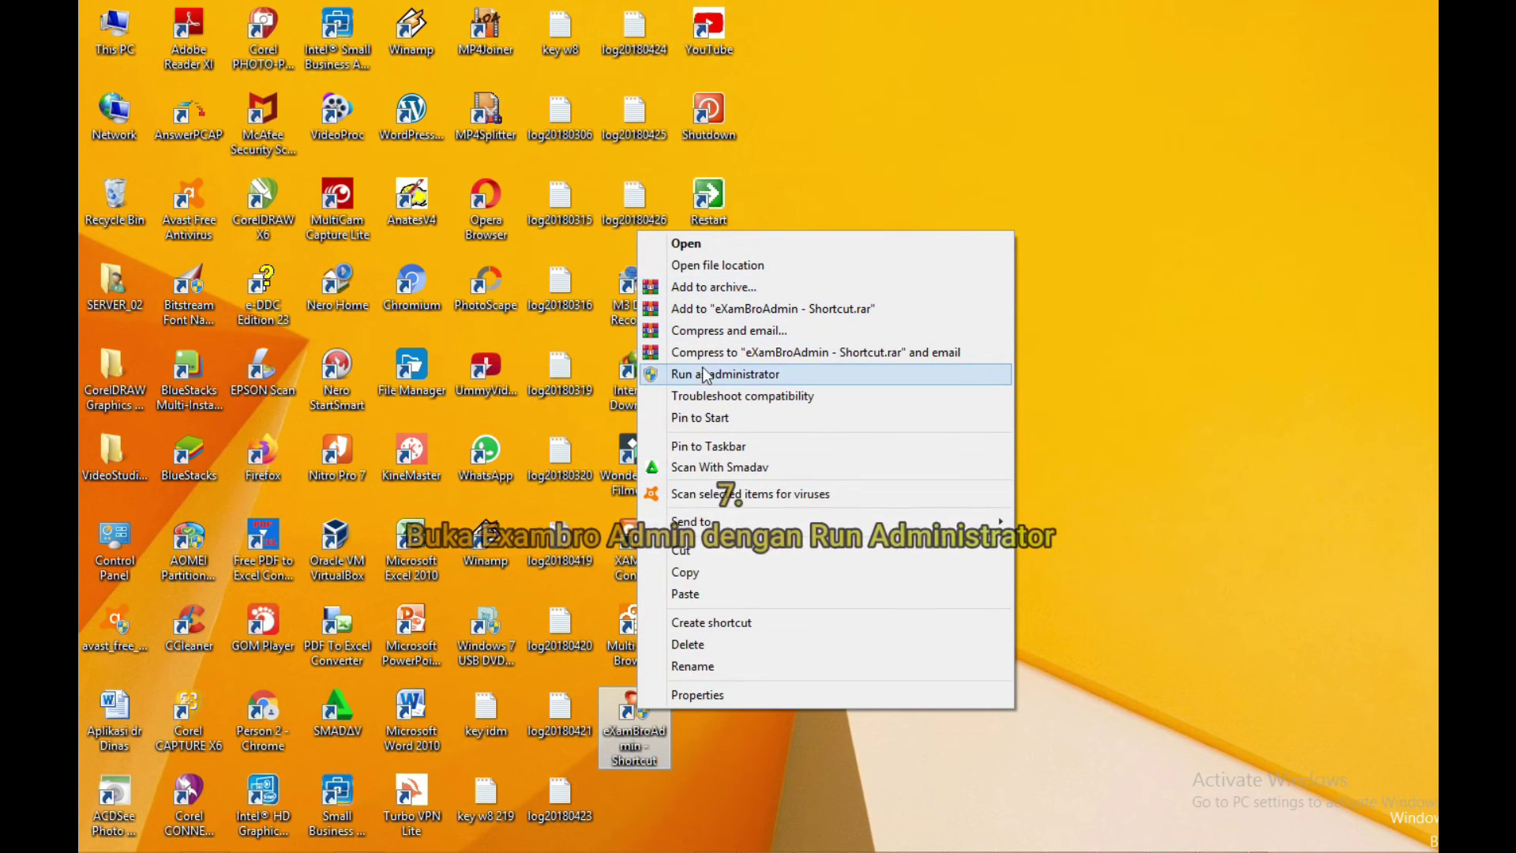
pyautogui.click(705, 376)
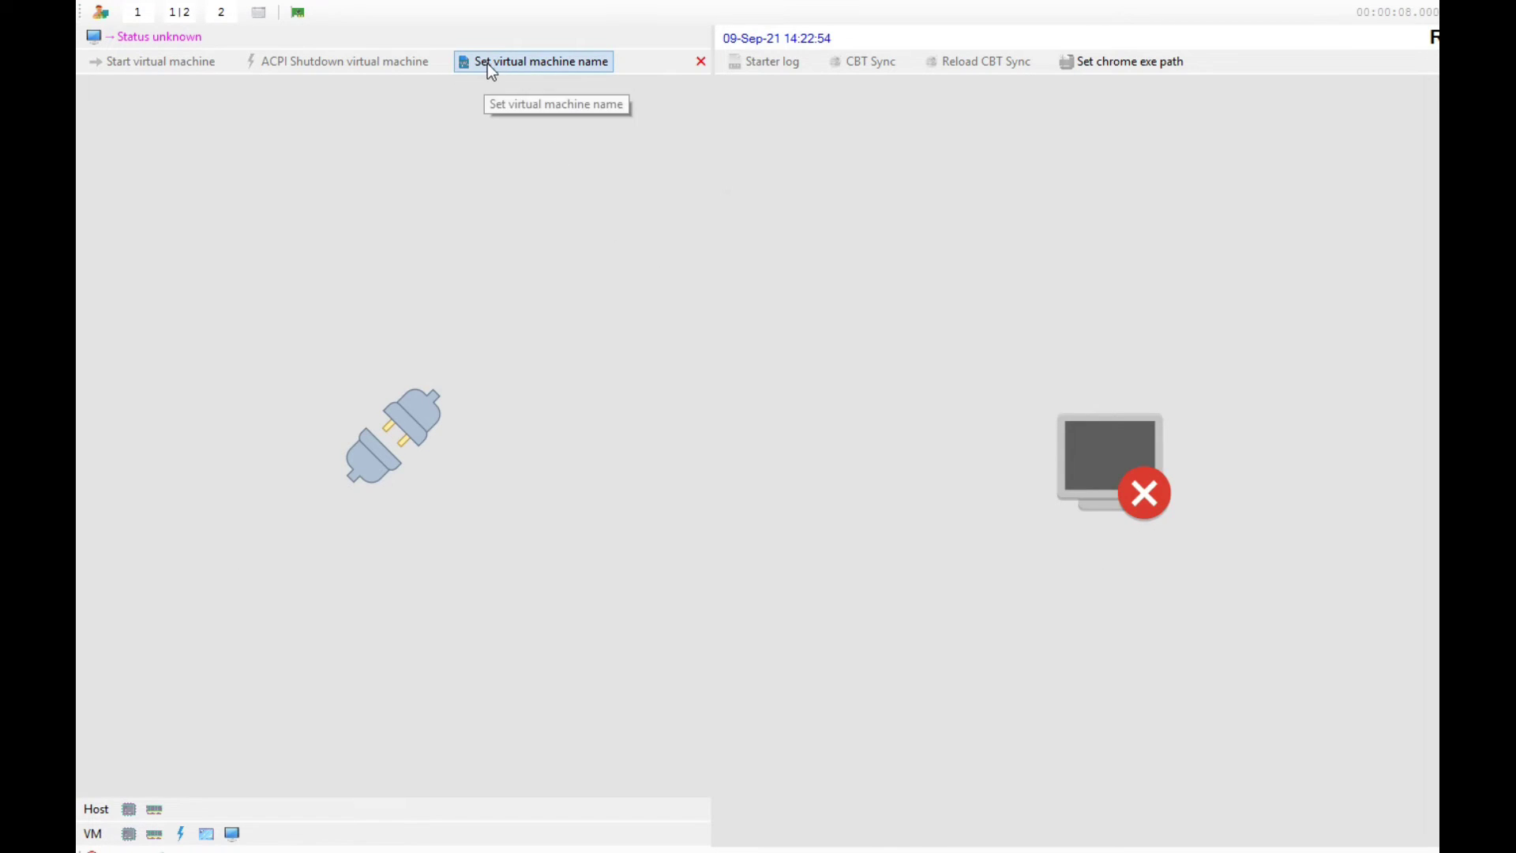
# Set the virtual machine name to Server01 in eXamBroAdmin and start the virtual machine.
pyautogui.click(594, 64)
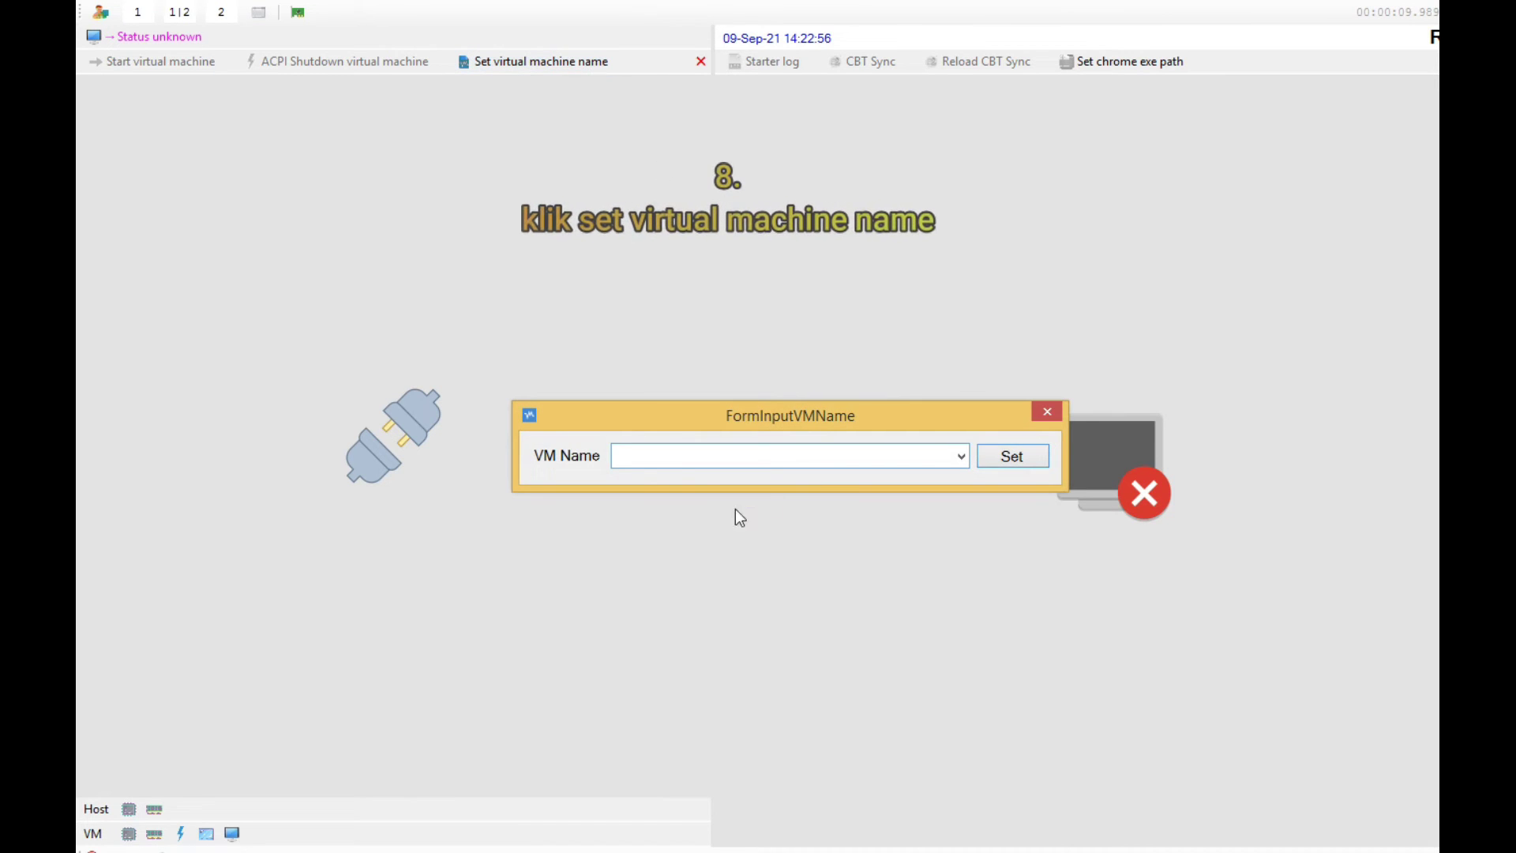
pyautogui.click(962, 457)
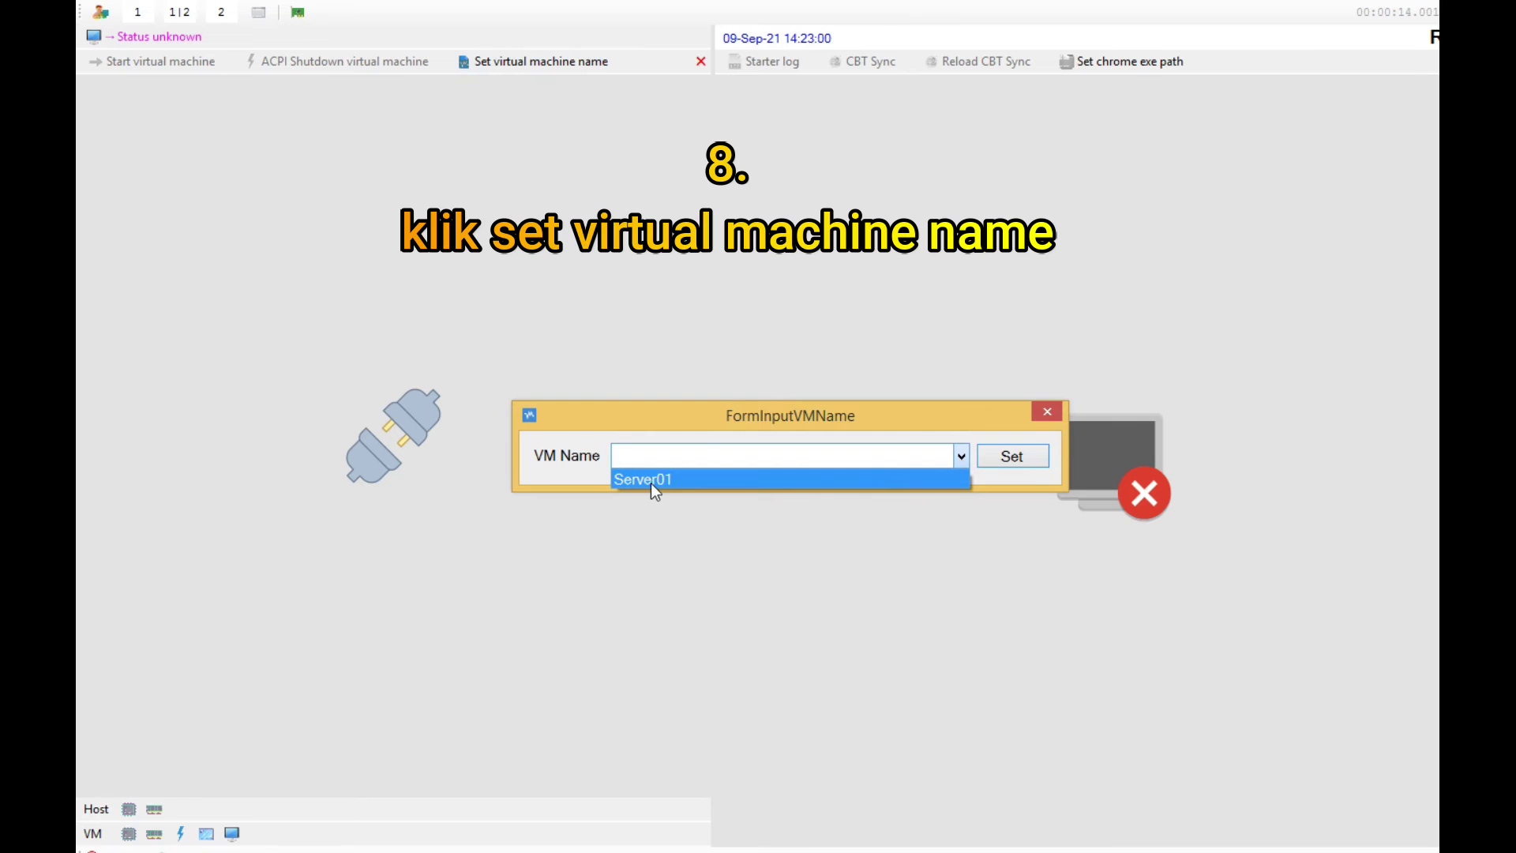
pyautogui.click(675, 479)
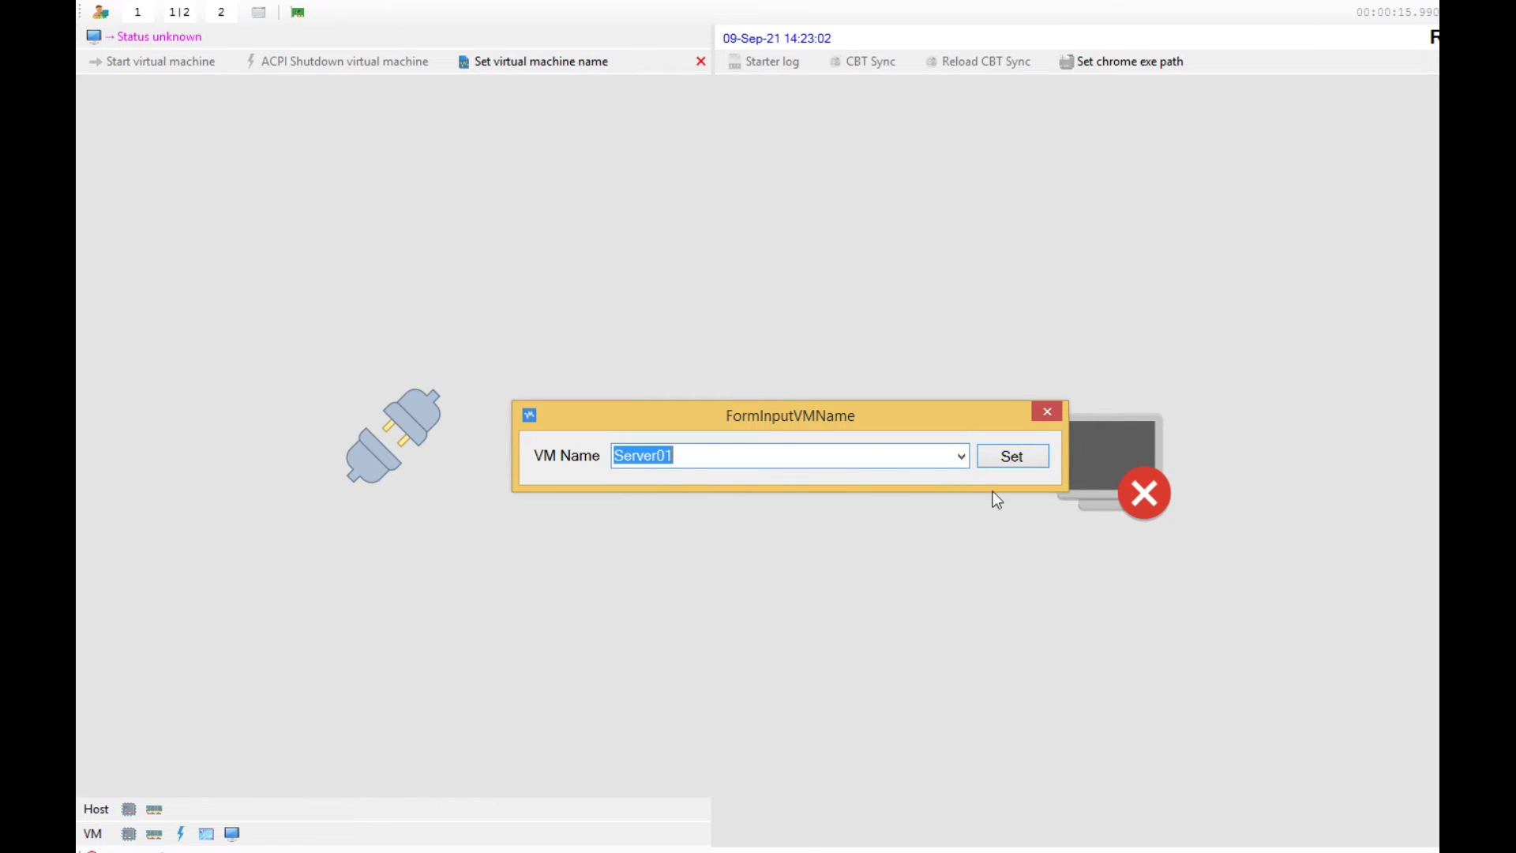
pyautogui.click(1014, 463)
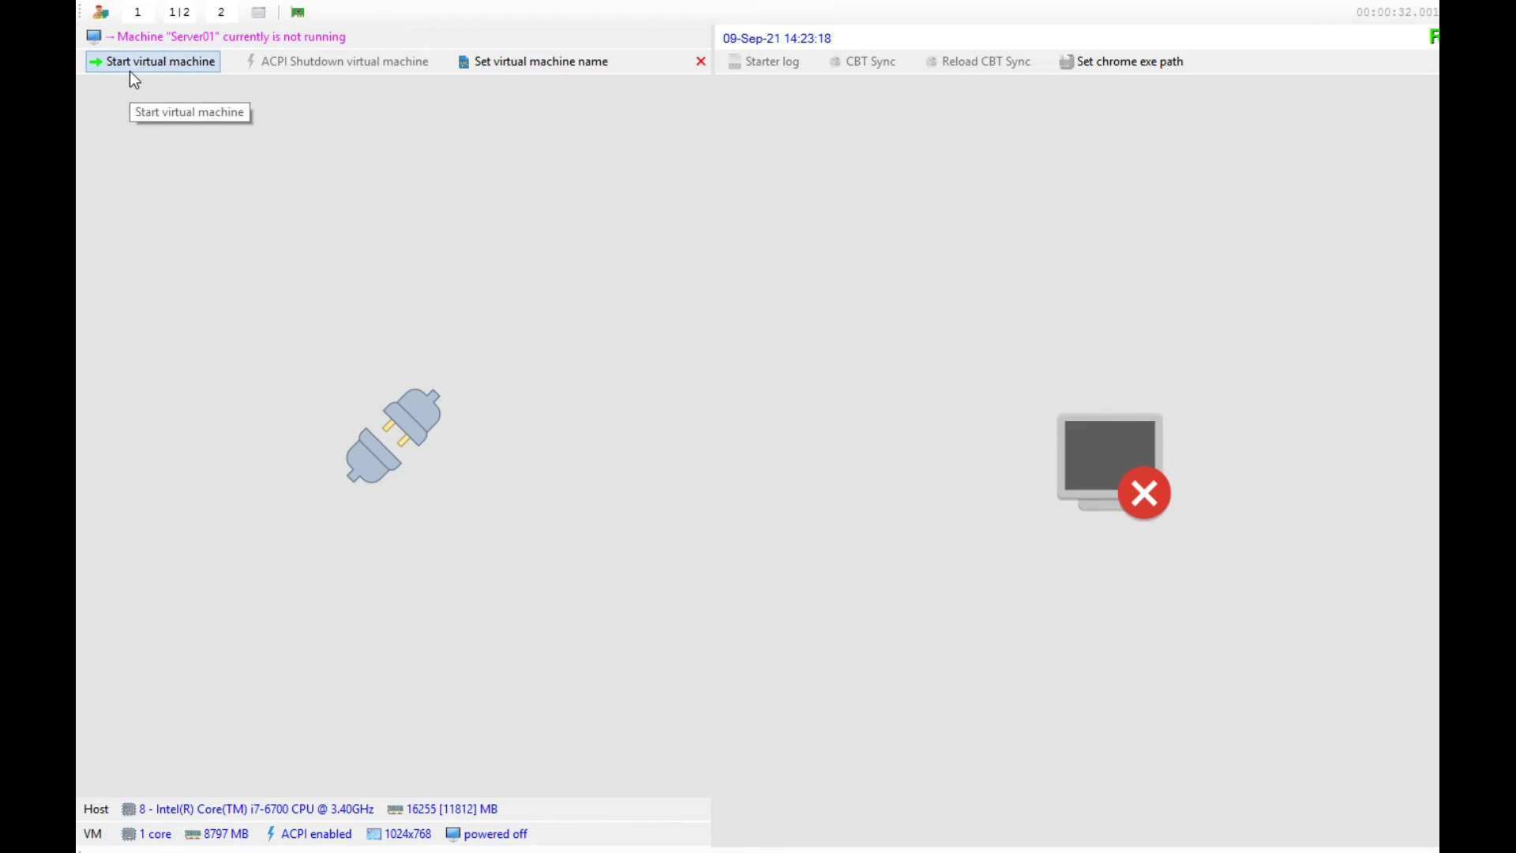
pyautogui.click(151, 65)
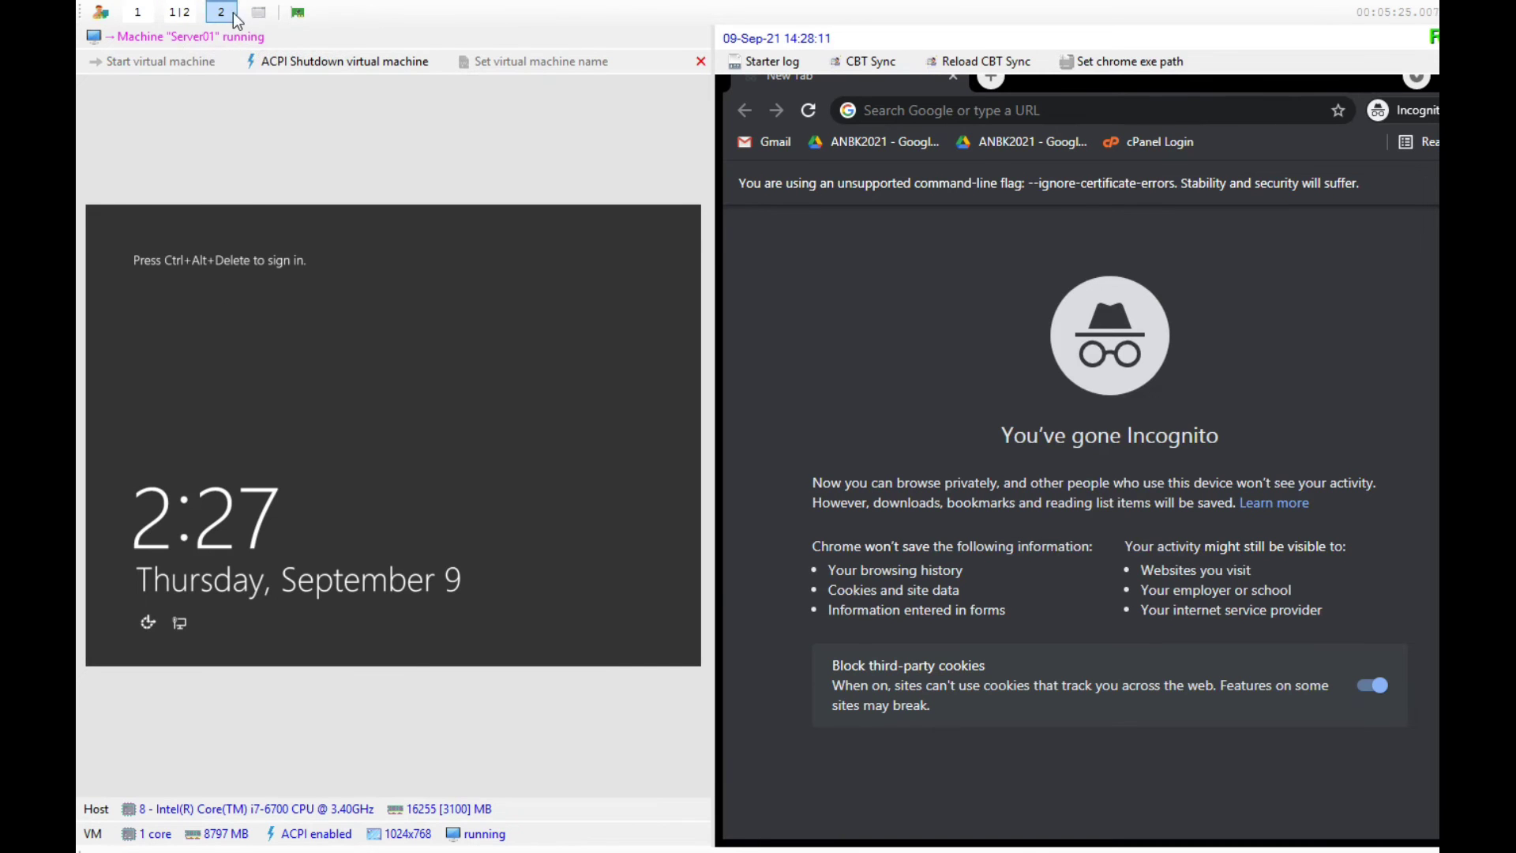
# Switch eXamBroAdmin to view 2, showing only the browser pane, and close the Incognito browser session.
pyautogui.click(221, 12)
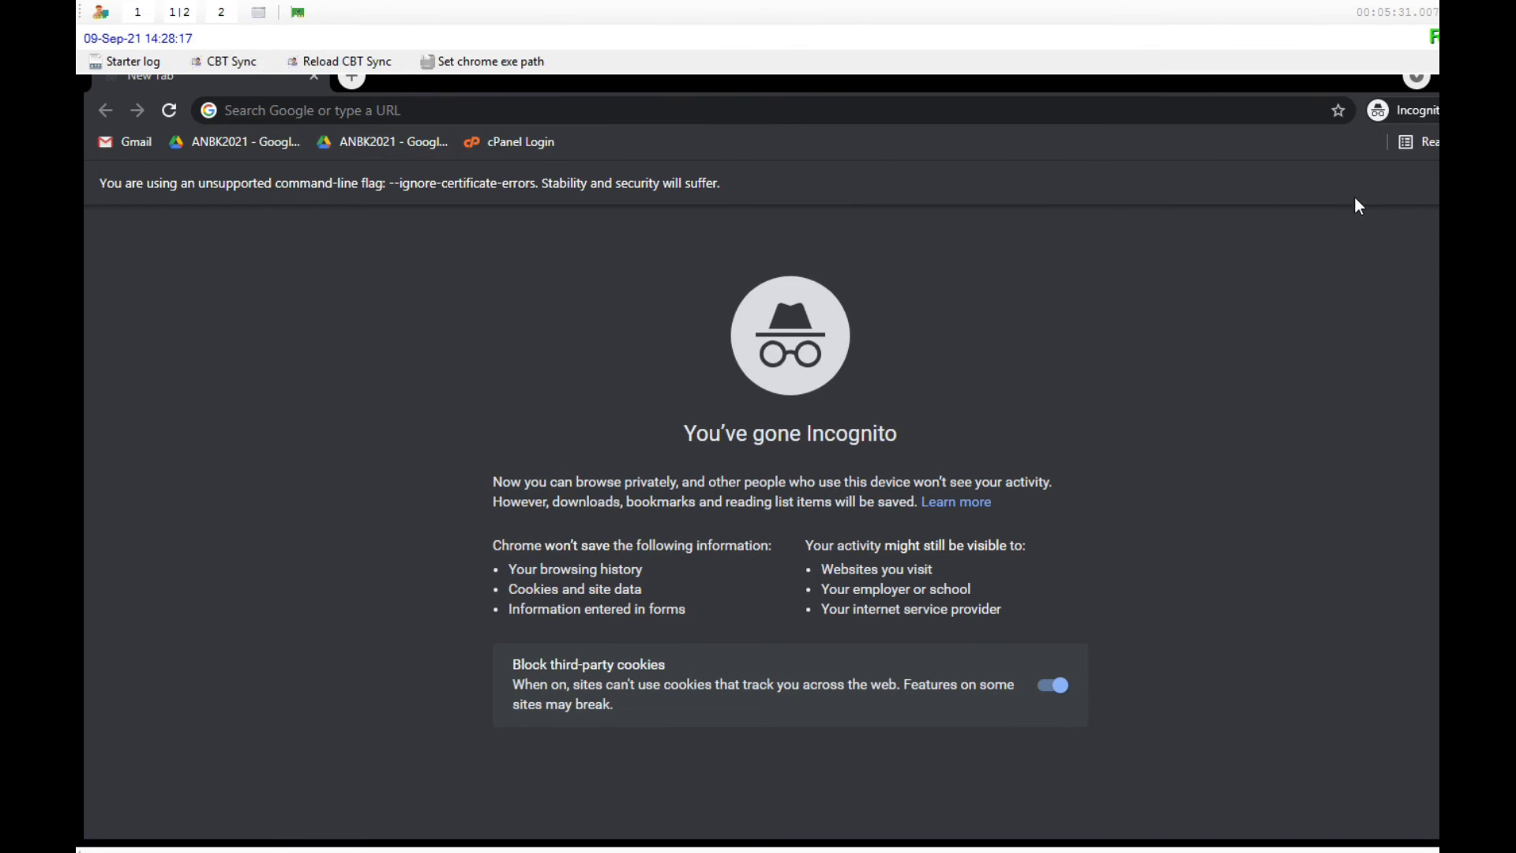
pyautogui.click(1412, 113)
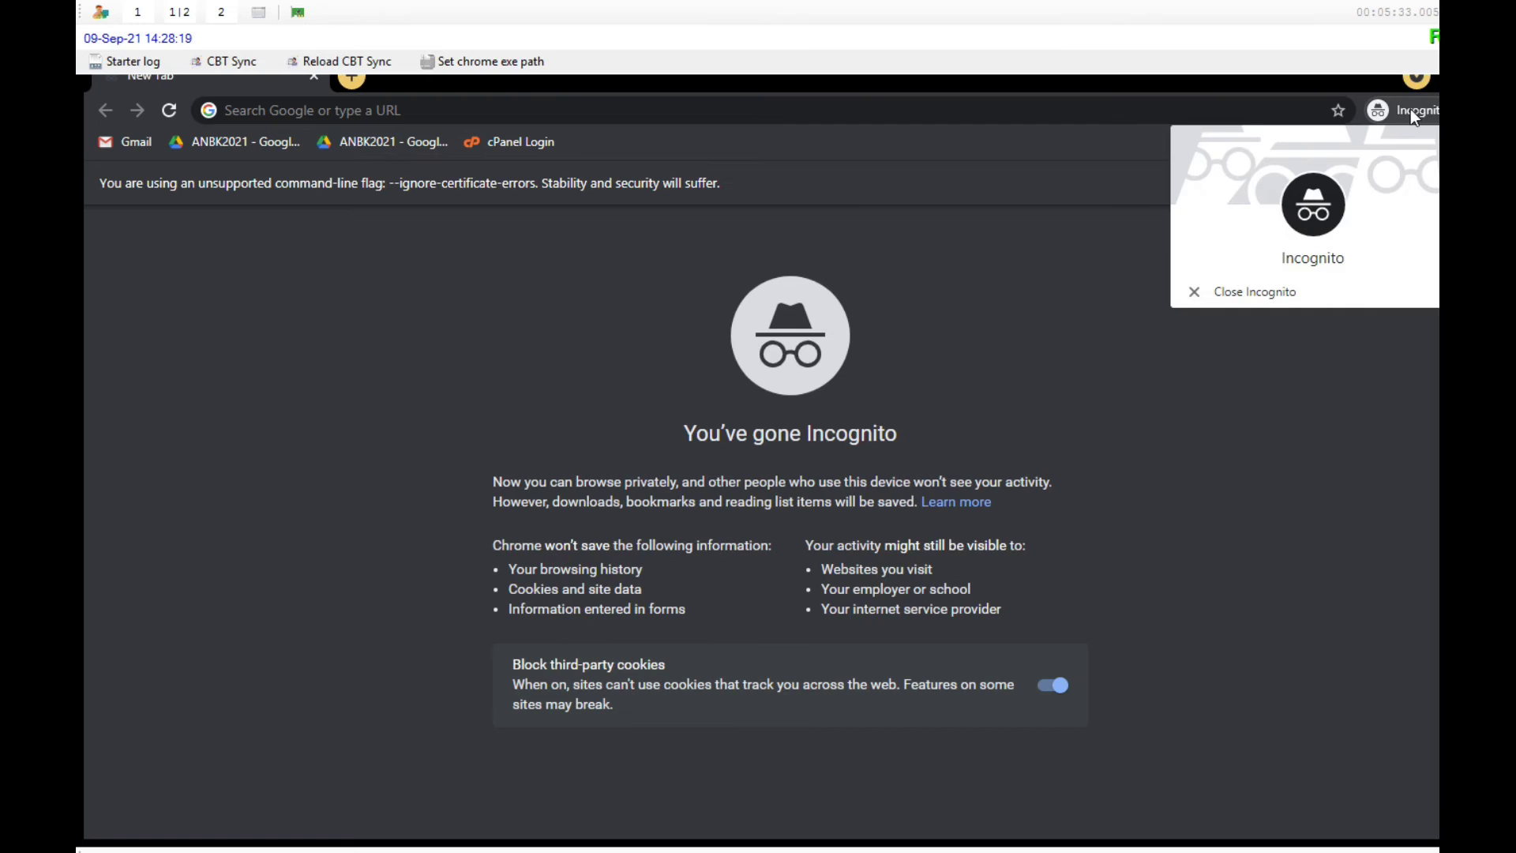
pyautogui.click(1234, 297)
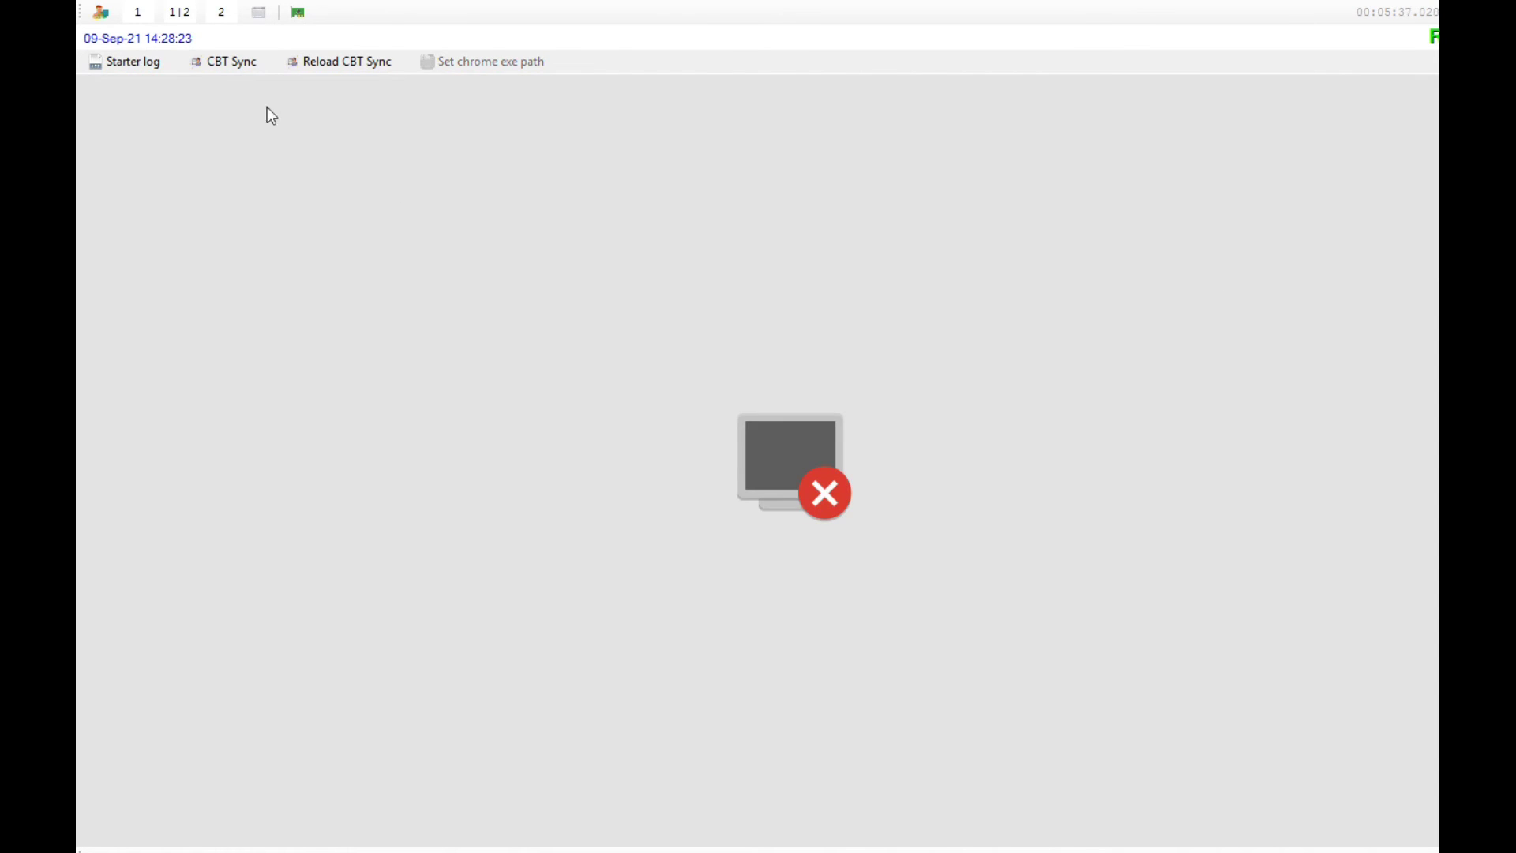
# Open CBT Sync and accept the system update (Pembaharuan) offered in the CBT Sync Update dialog.
pyautogui.click(233, 63)
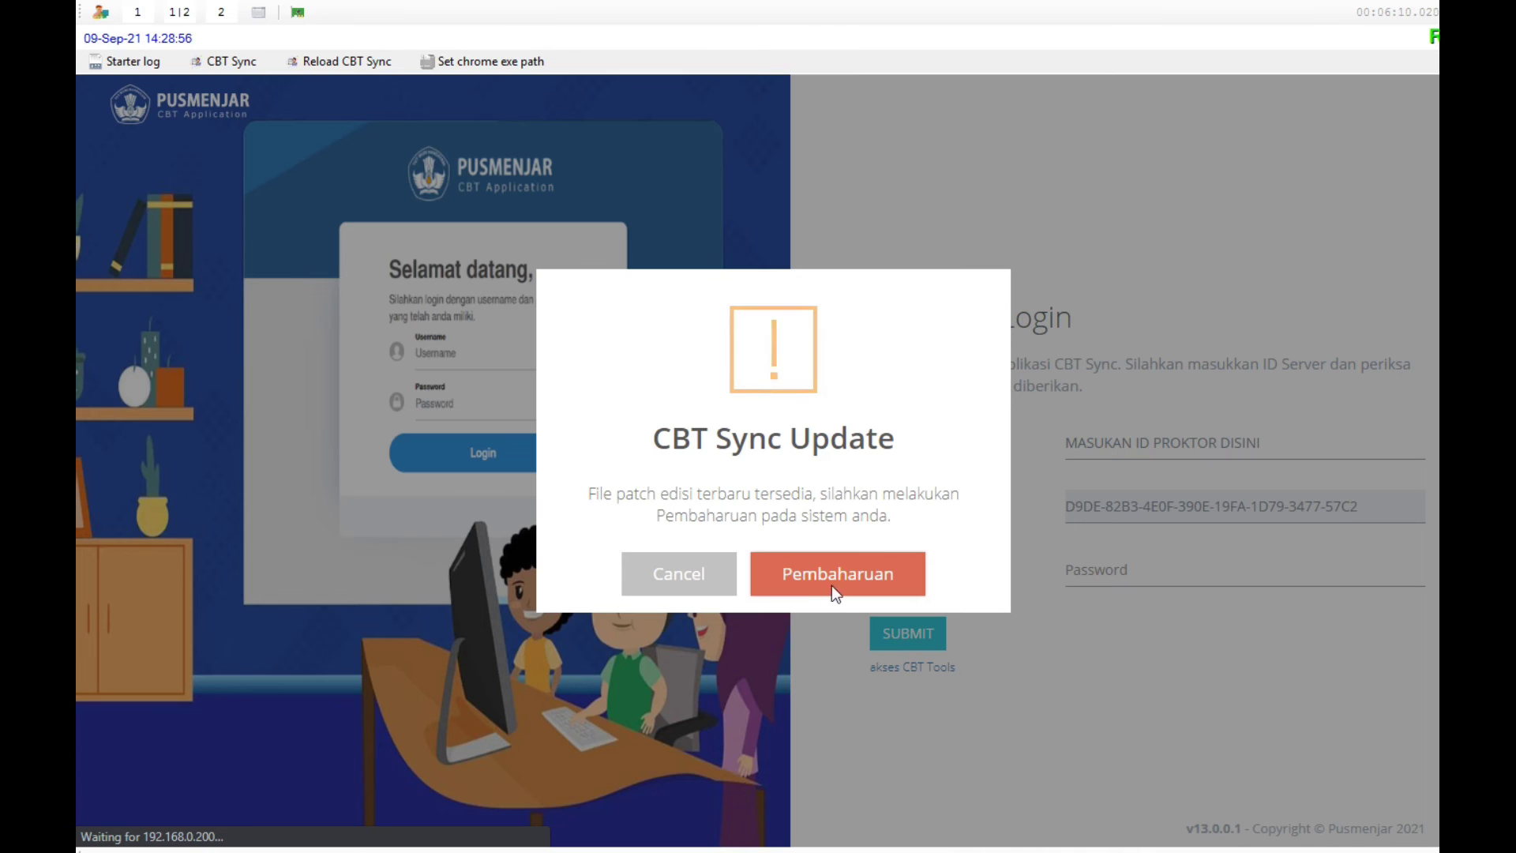
pyautogui.click(851, 592)
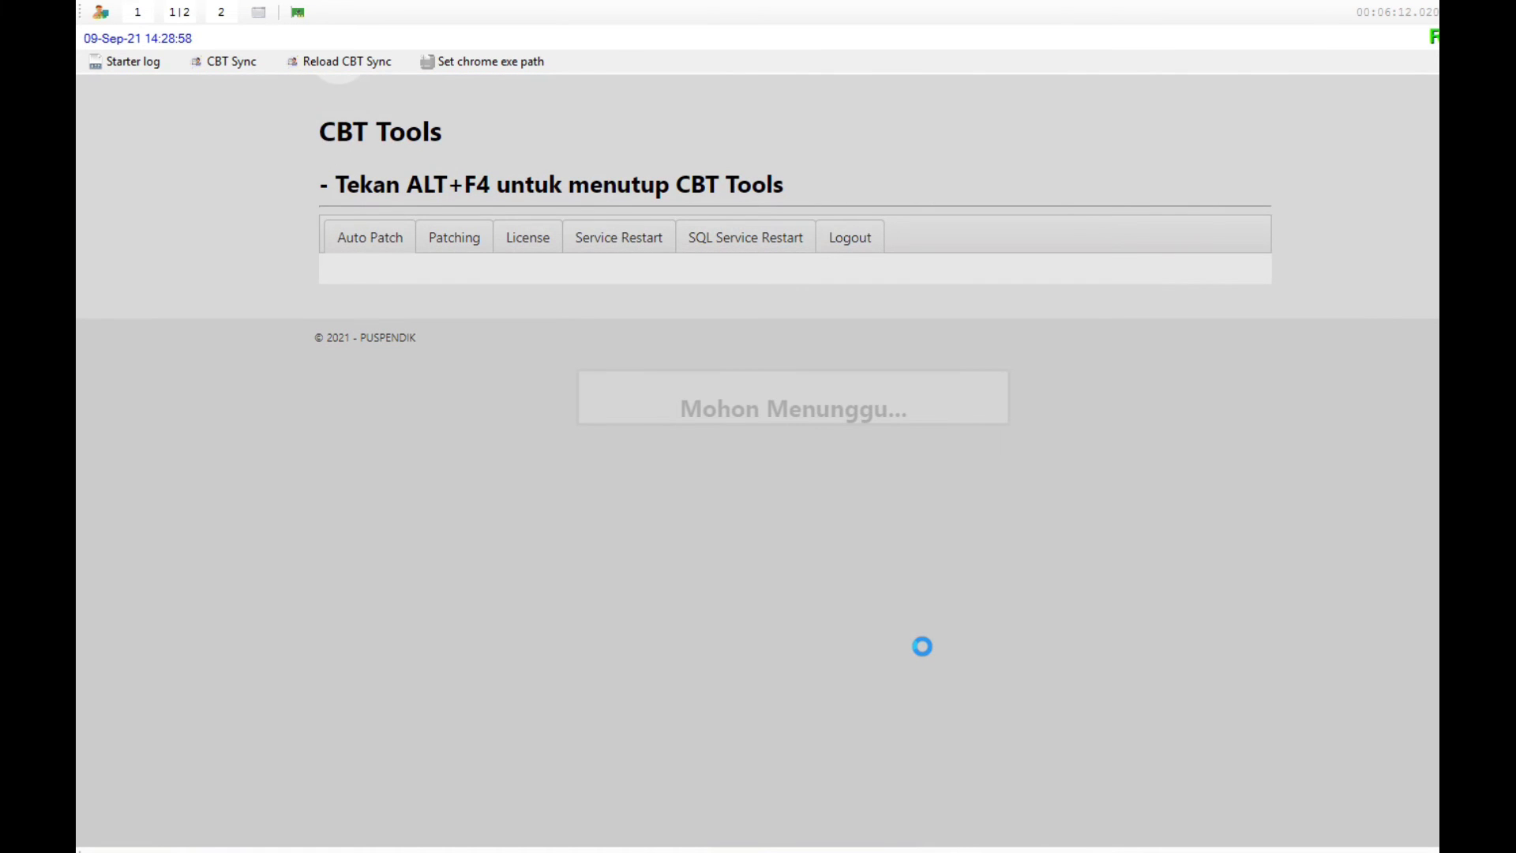